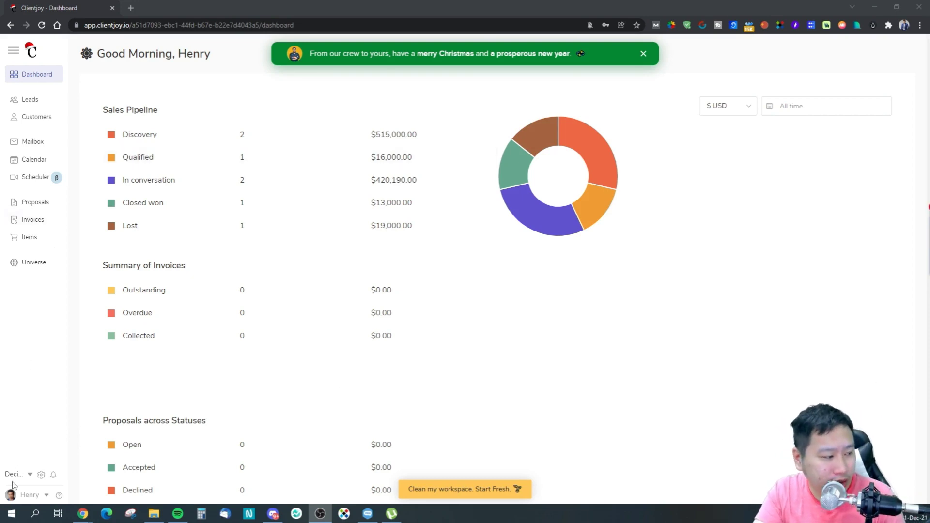
Open the account popup from the profile name at the bottom of the left sidebar.
click(45, 494)
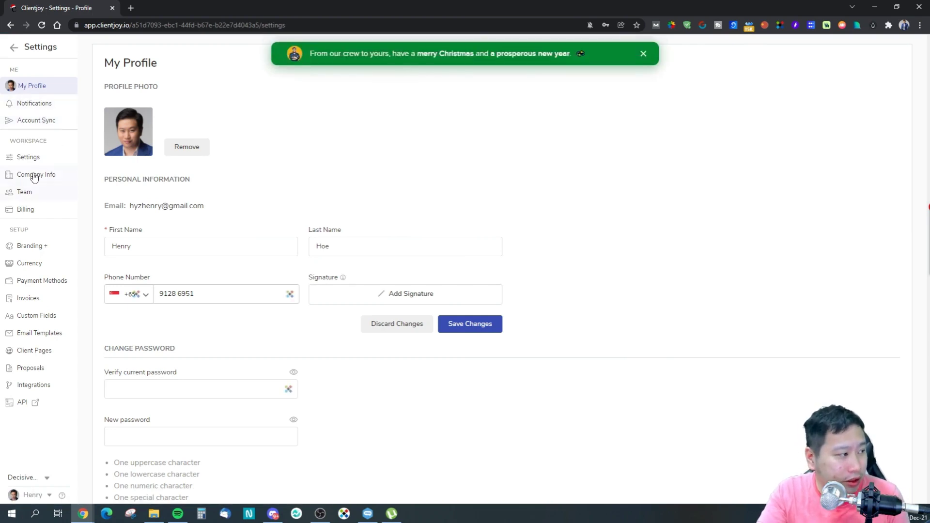
Draw a trial signature in My Profile, discard it unsaved, then view Company Info settings.
click(30, 157)
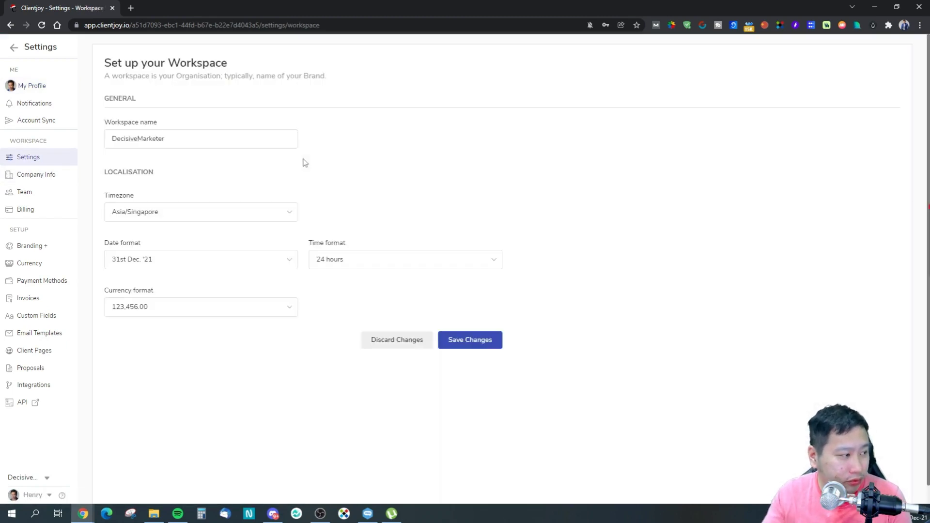
click(56, 88)
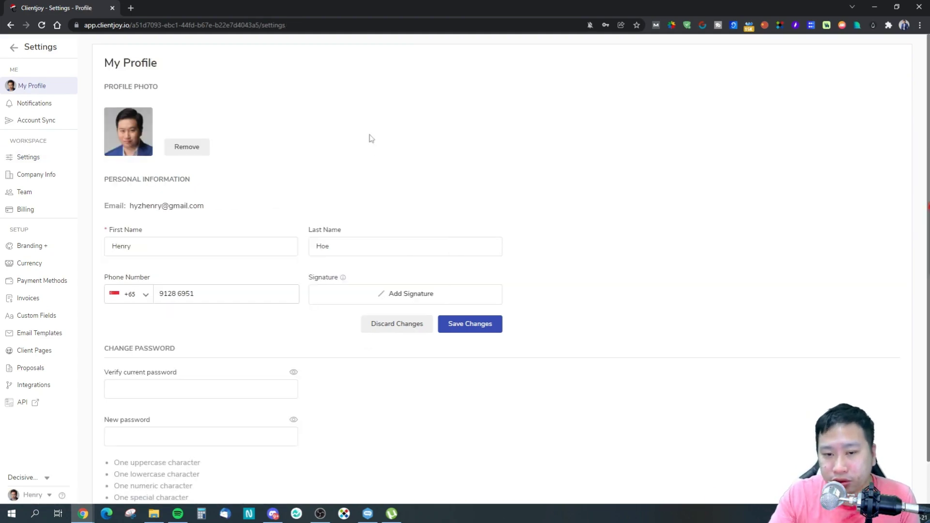
click(360, 295)
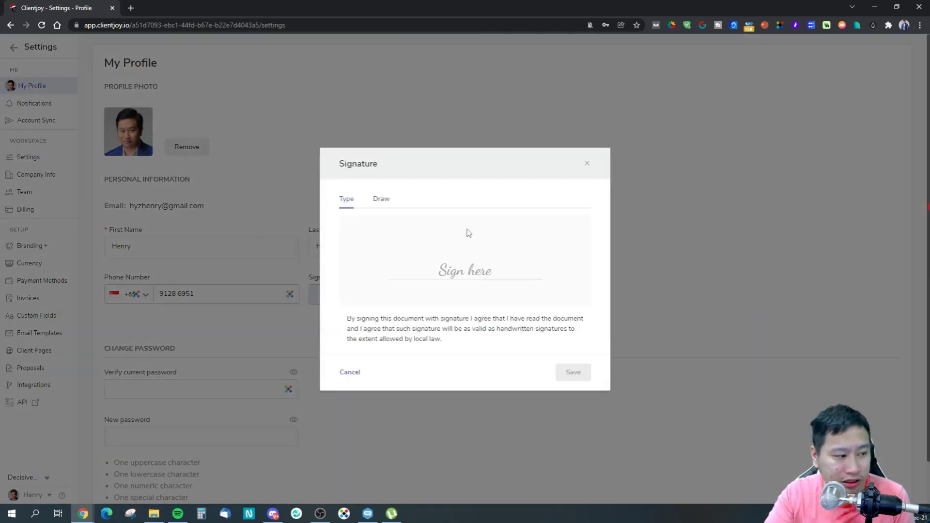
click(381, 200)
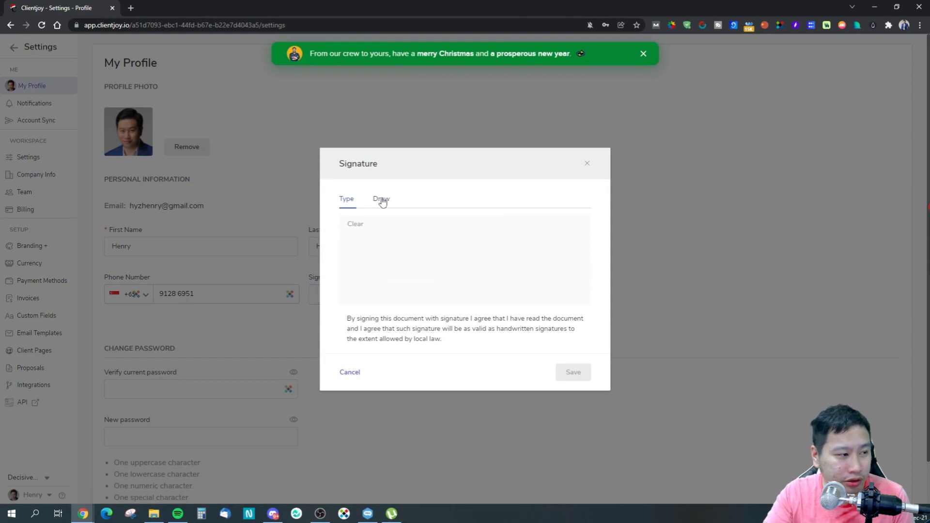
mouse_move(456, 248)
mouse_down()
mouse_move(419, 259)
mouse_move(533, 250)
mouse_up()
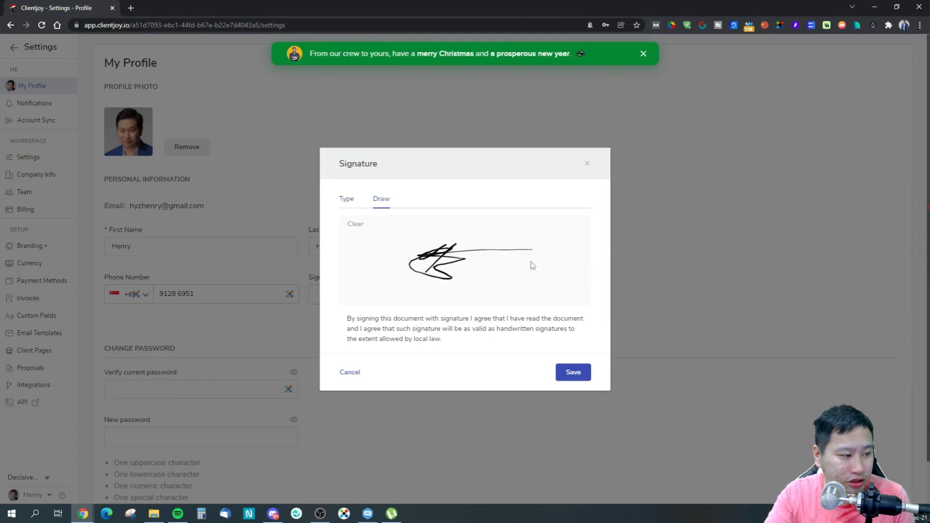
click(587, 164)
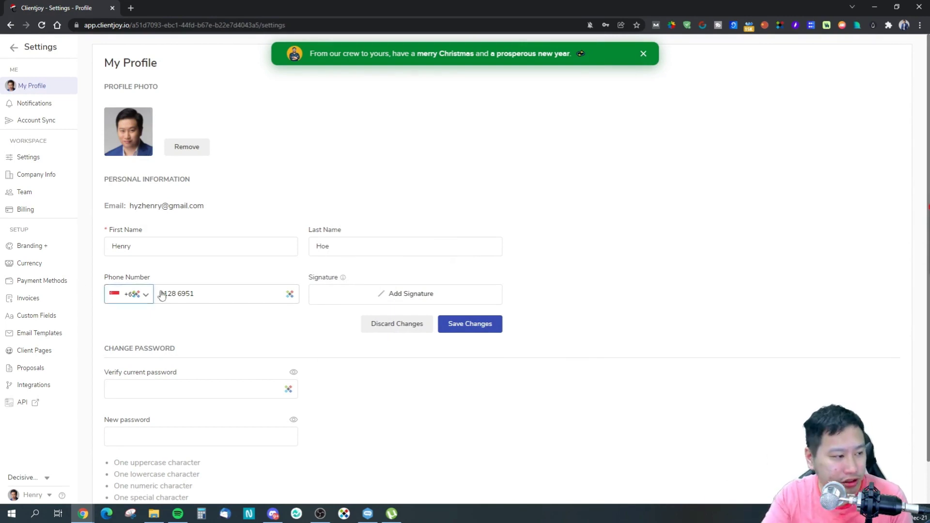
click(61, 161)
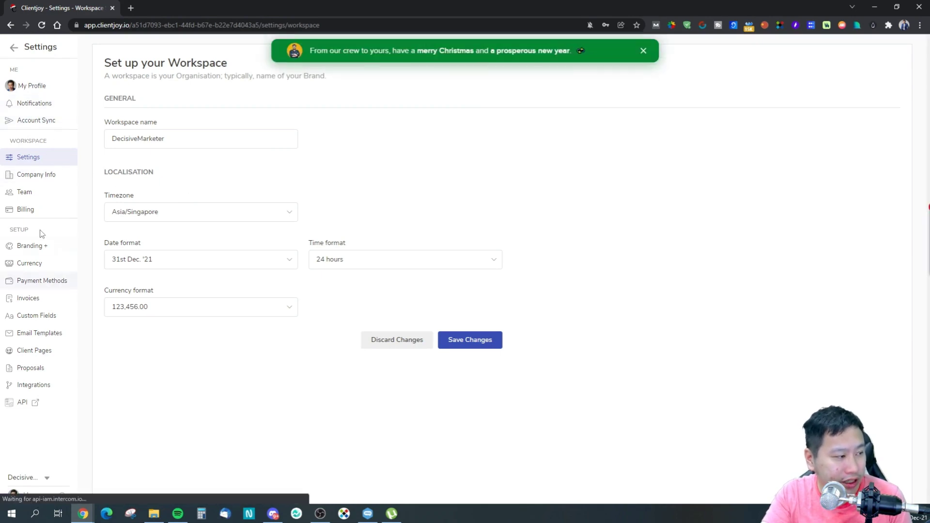
click(50, 177)
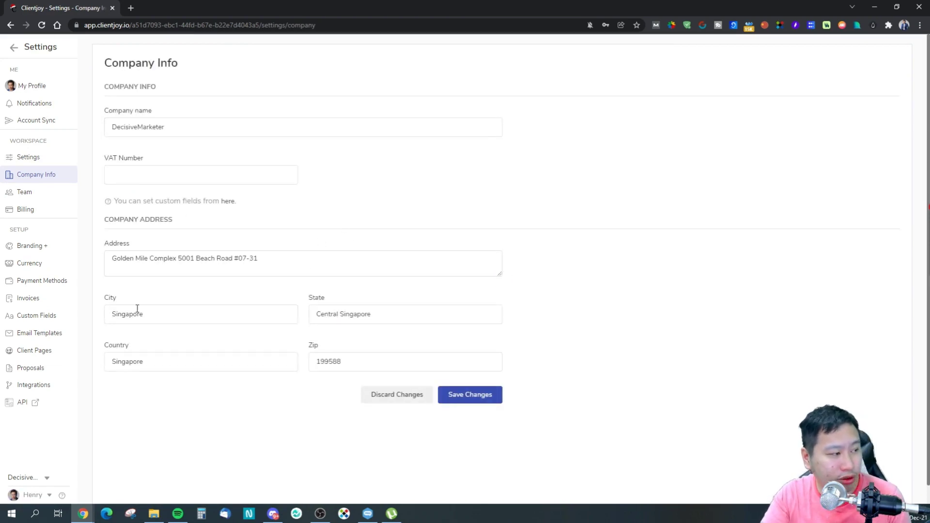
View the Team members page, then open the Branding settings.
click(48, 193)
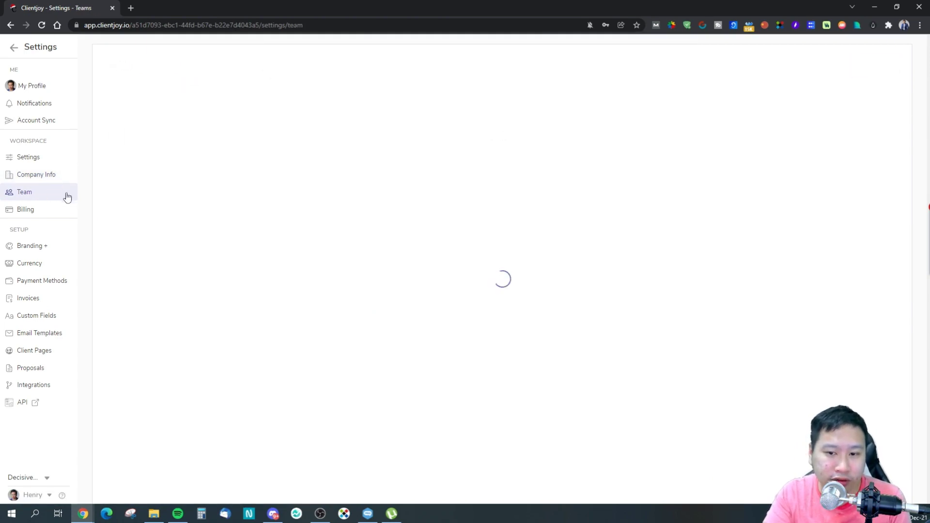
click(40, 250)
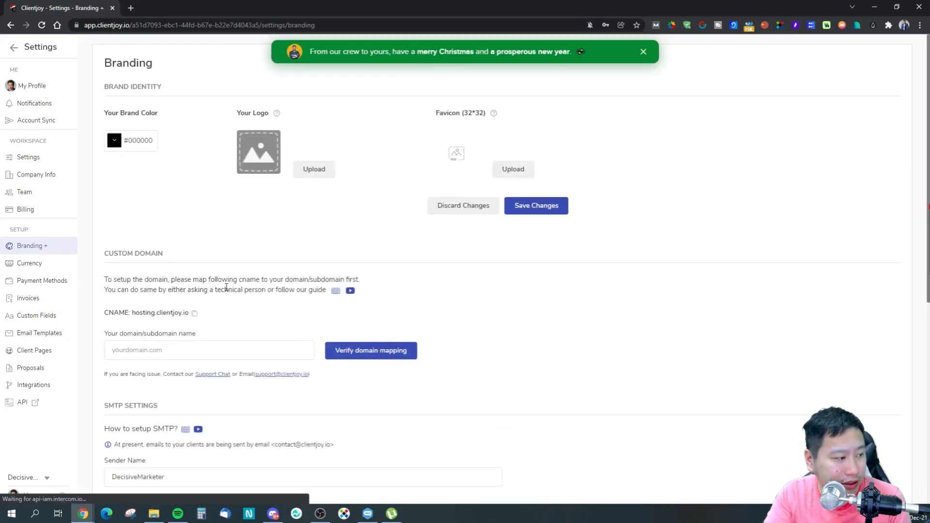
Look over Branding's custom domain and SMTP options, then open Currency settings.
scroll(208, 293, down, 1)
click(190, 305)
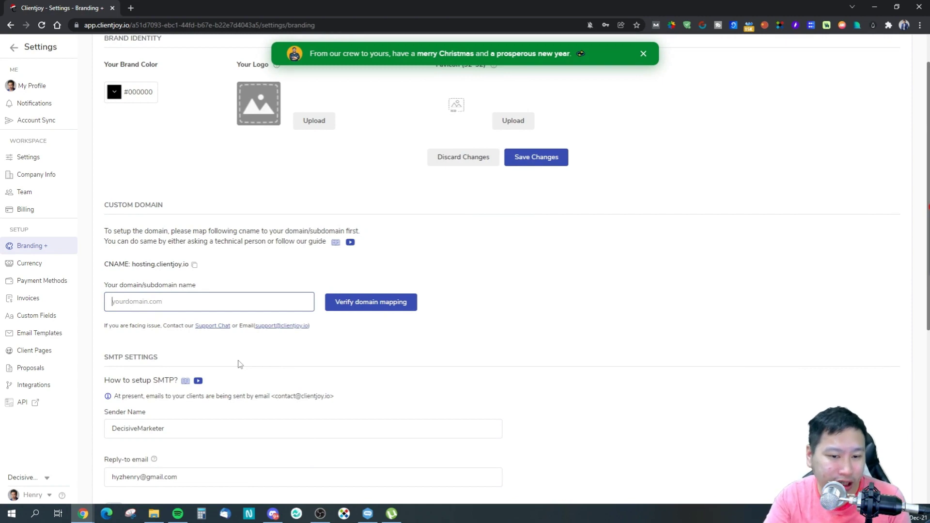
scroll(238, 364, down, 3)
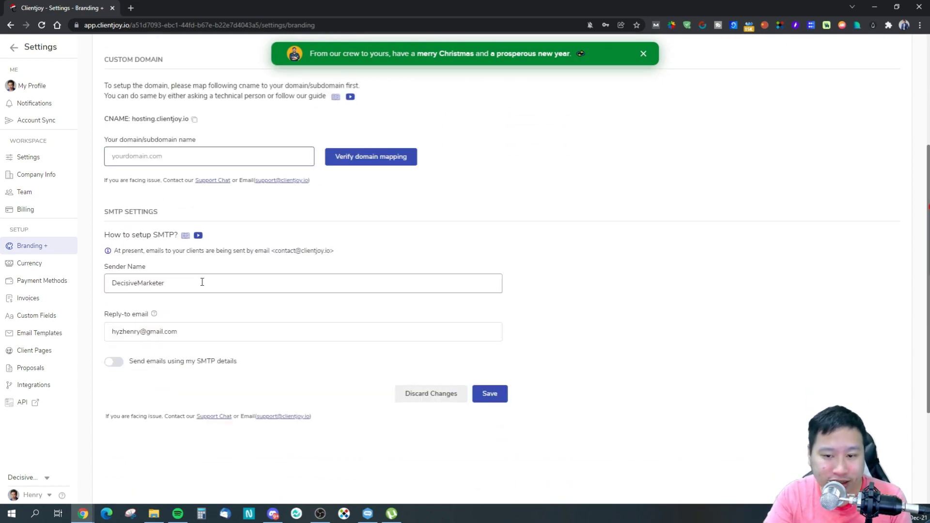
click(32, 268)
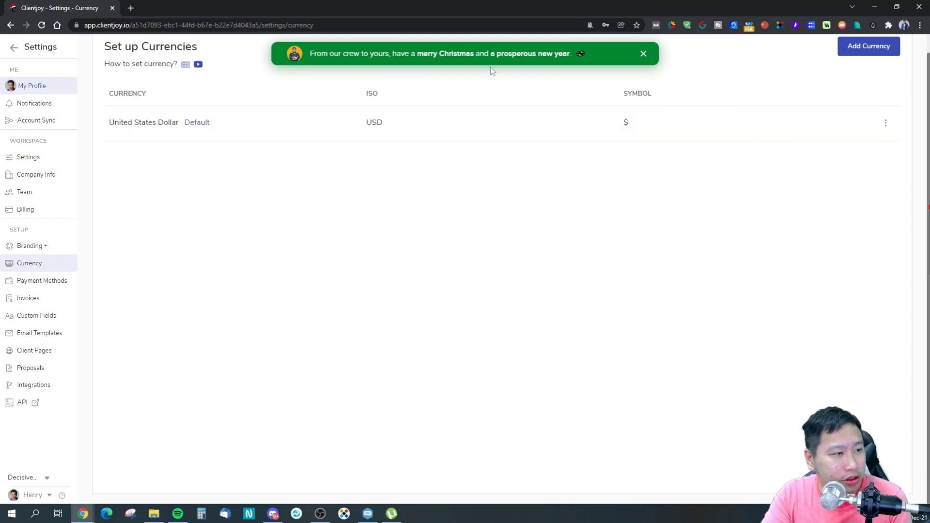
View Payment Methods, then inspect the invoice settings' company and customer merge fields.
click(49, 280)
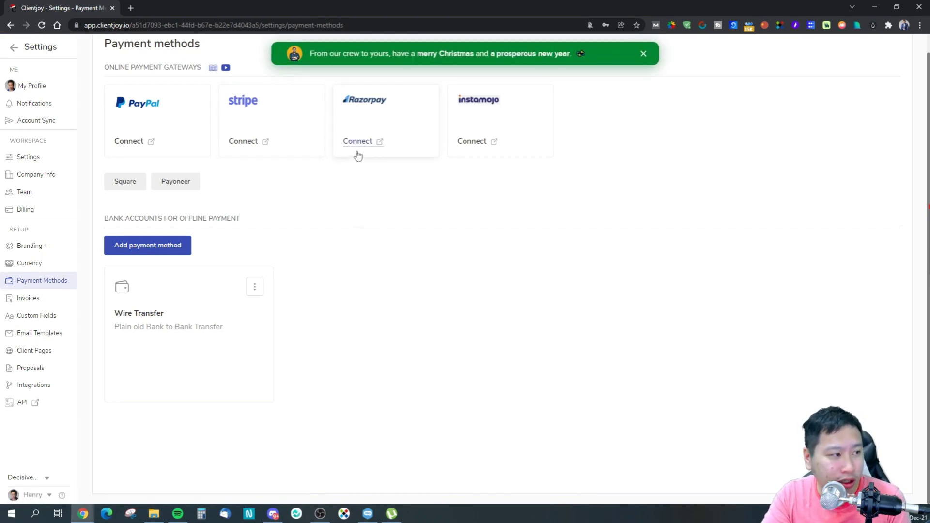
click(38, 303)
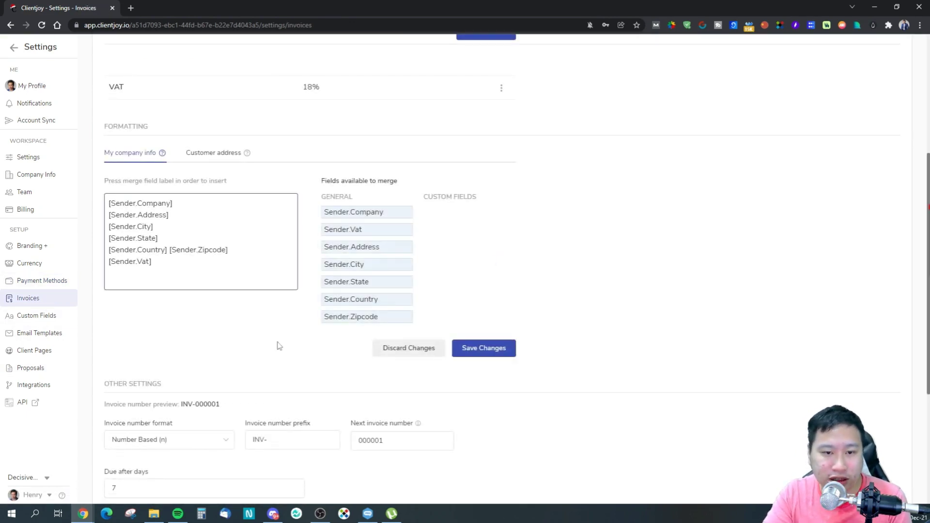
drag(133, 215, 154, 258)
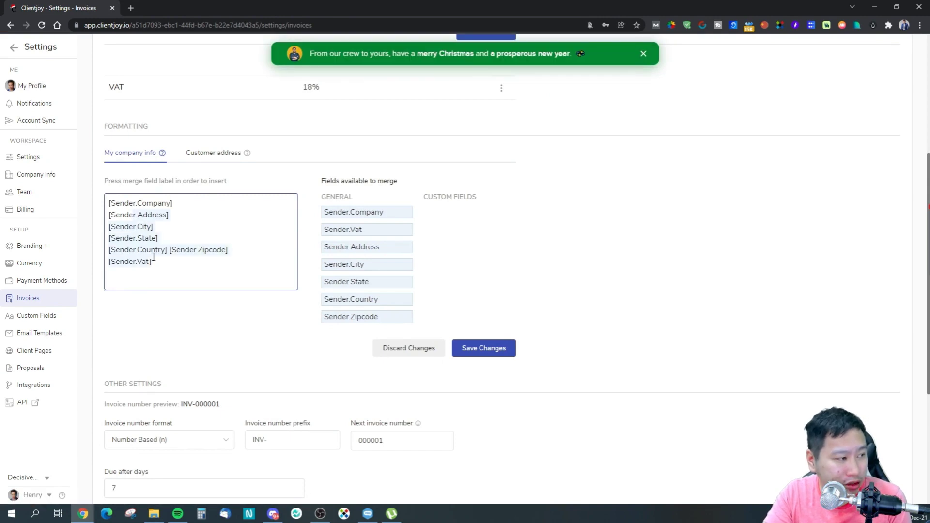
click(212, 155)
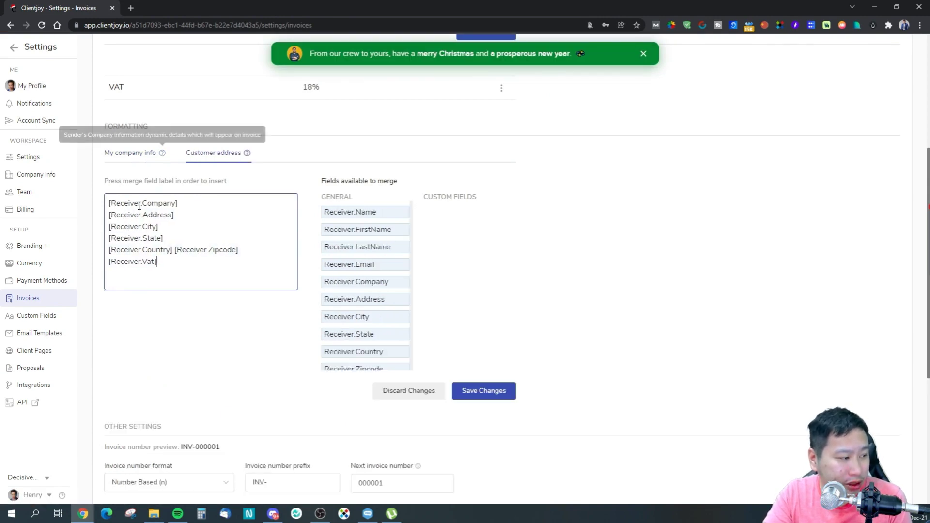
click(122, 159)
scroll(243, 257, down, 4)
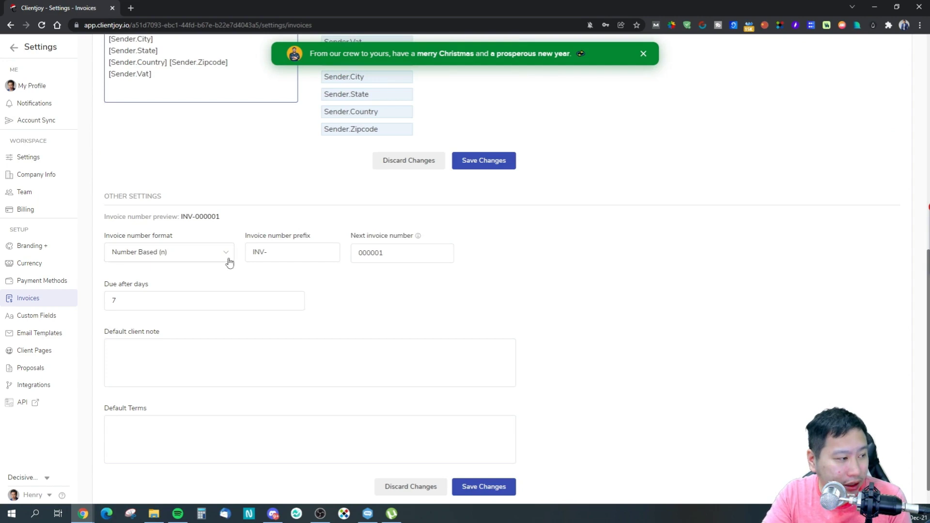
scroll(249, 249, up, 2)
scroll(239, 261, down, 3)
Check the invoice number prefix, default client note and terms fields, then open Custom Fields.
click(286, 231)
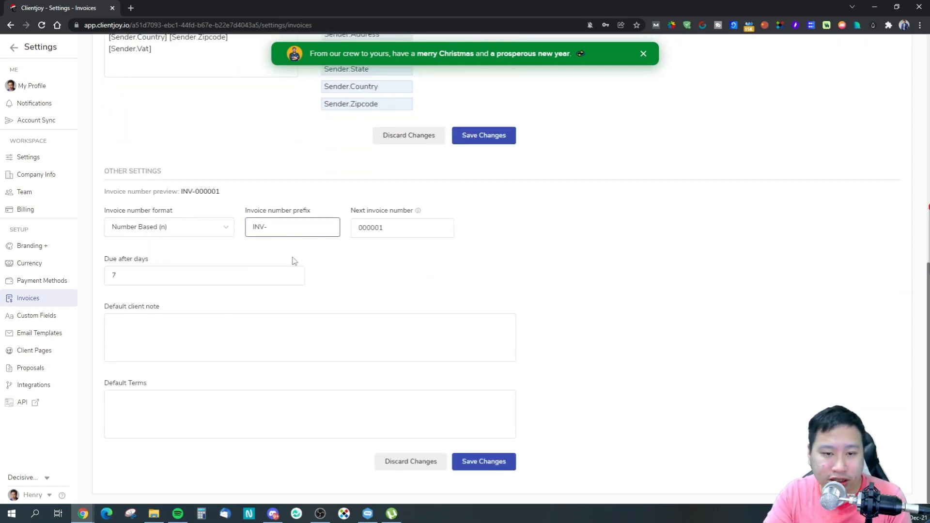
click(184, 329)
click(538, 327)
click(271, 390)
click(472, 374)
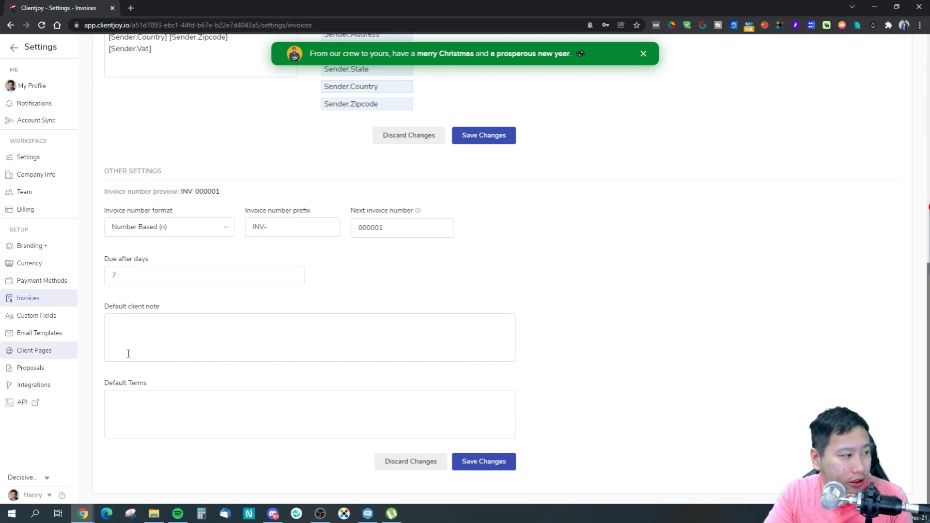
click(34, 320)
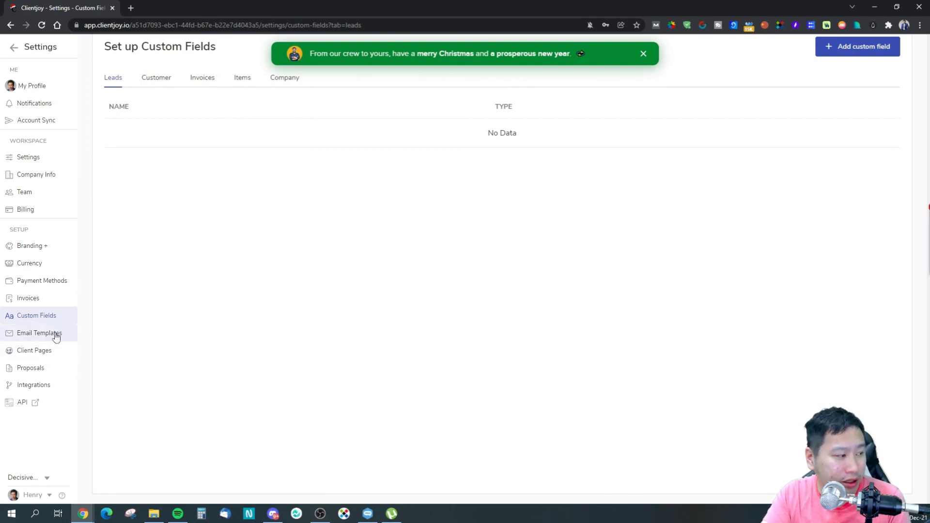
Open and close the Send Invoice to Customer email template, then go to Client Pages.
click(37, 336)
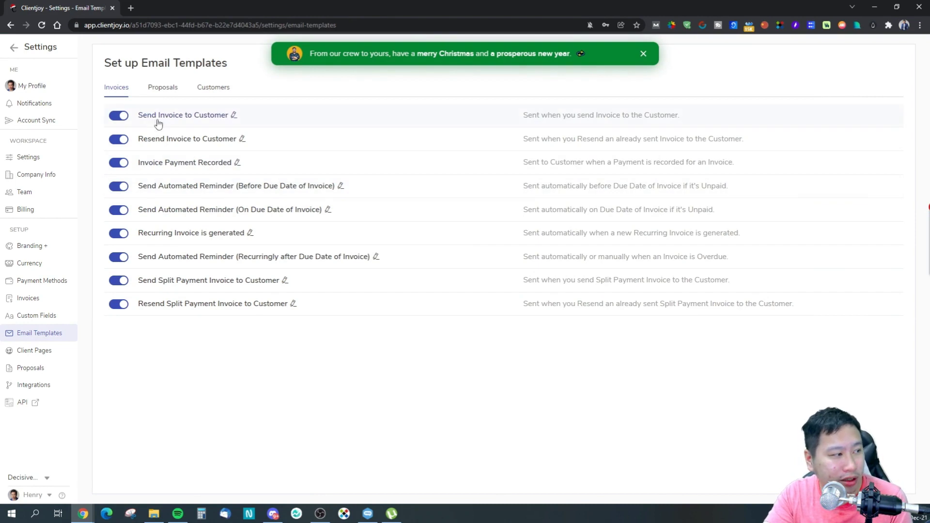
click(234, 116)
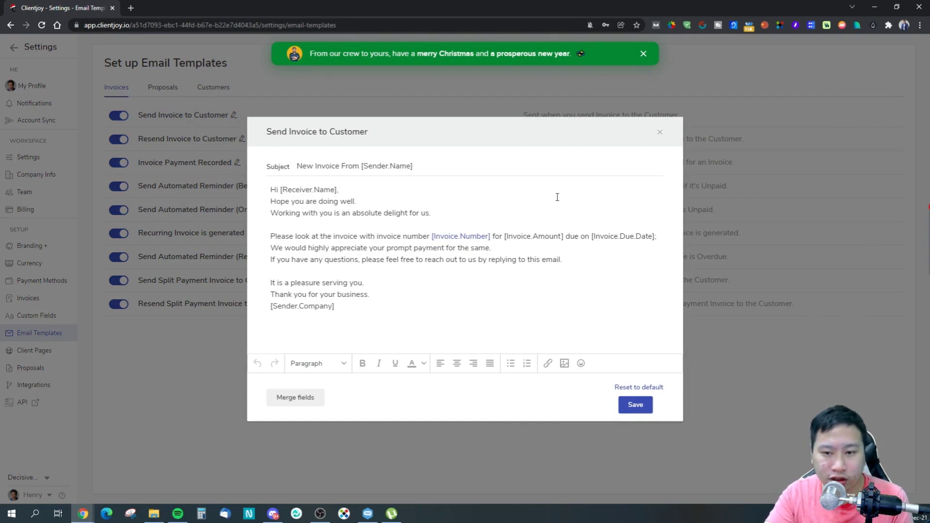
click(659, 132)
click(56, 353)
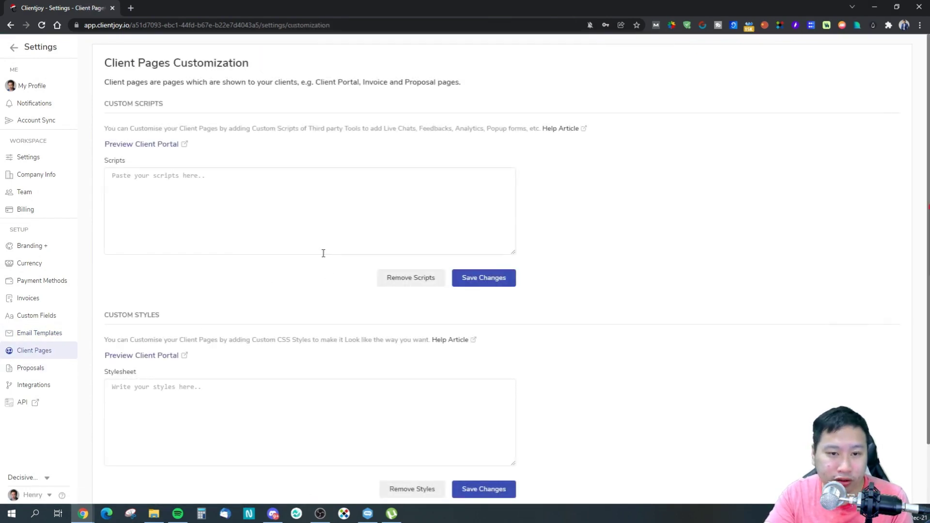
Preview the client portal in a new tab, reload it, and return to settings.
click(153, 145)
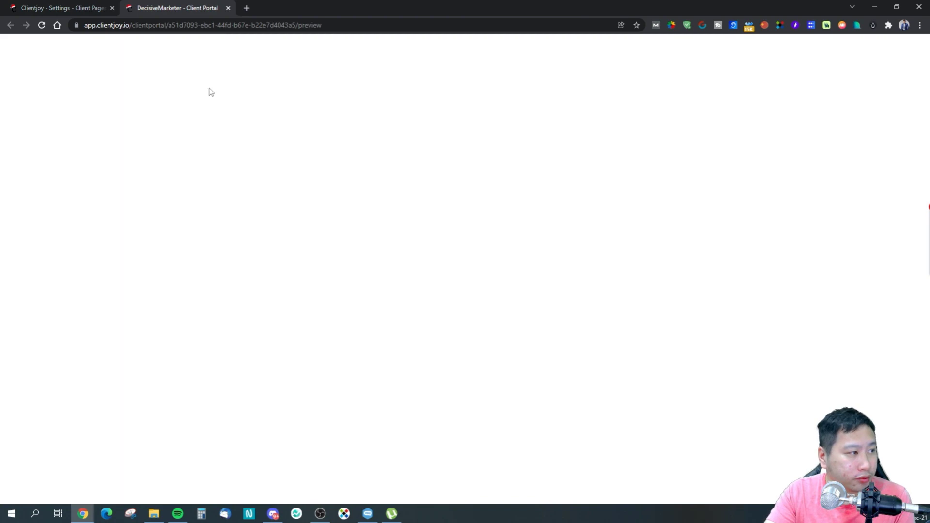
click(42, 24)
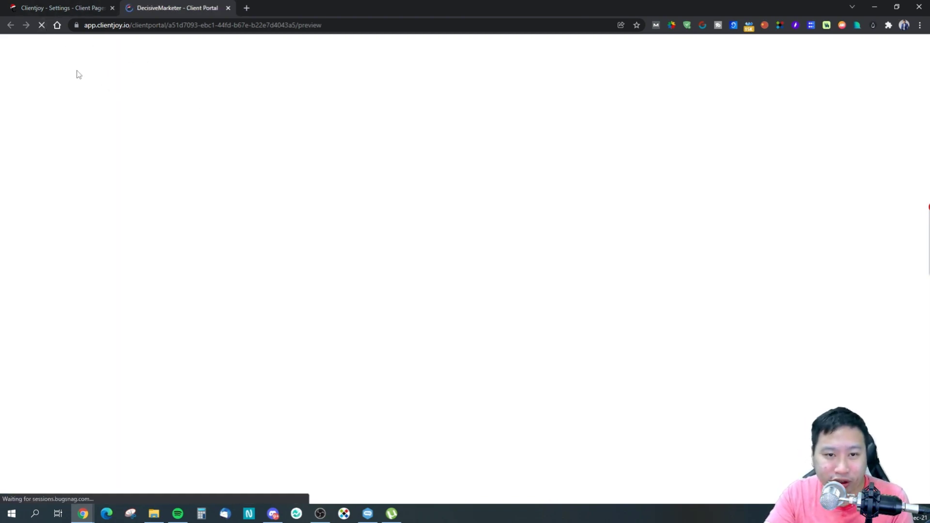
click(66, 5)
click(245, 207)
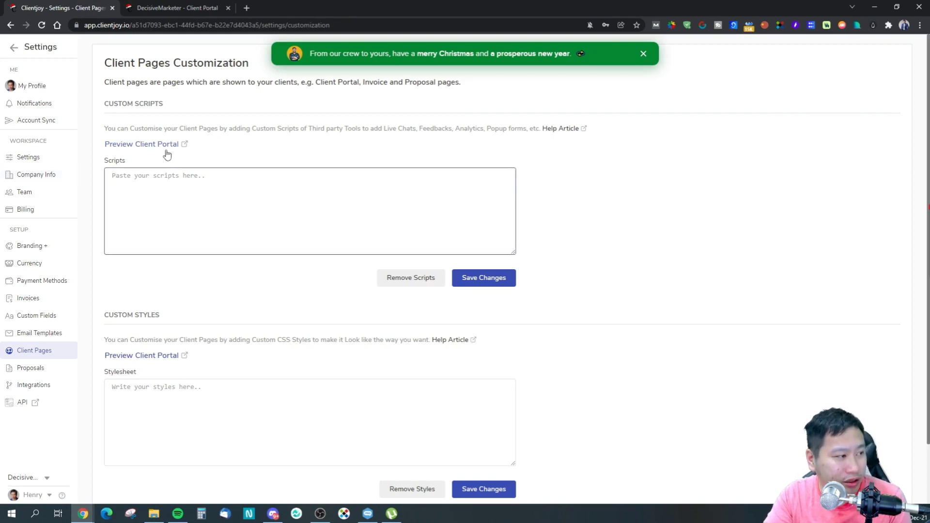
Try Client Portal Templates and dismiss its coming-soon notice.
click(138, 9)
click(187, 25)
click(209, 25)
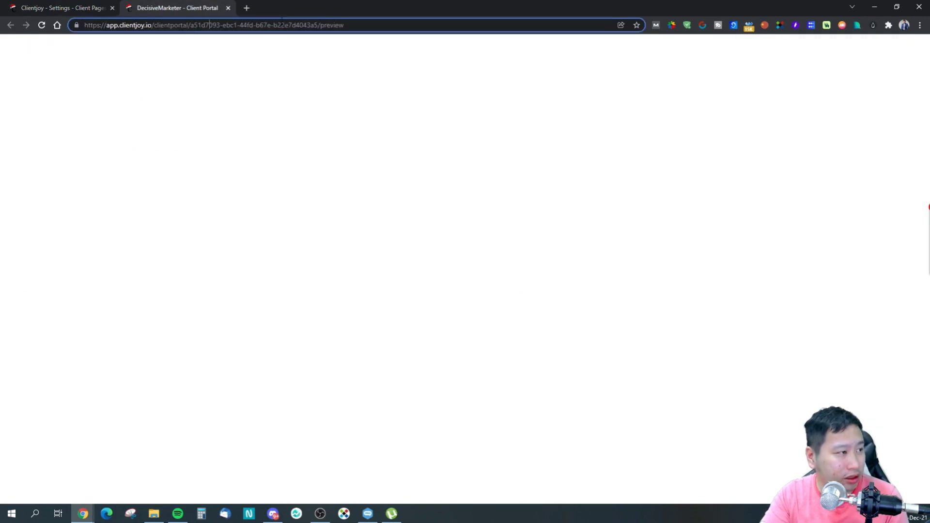
click(92, 10)
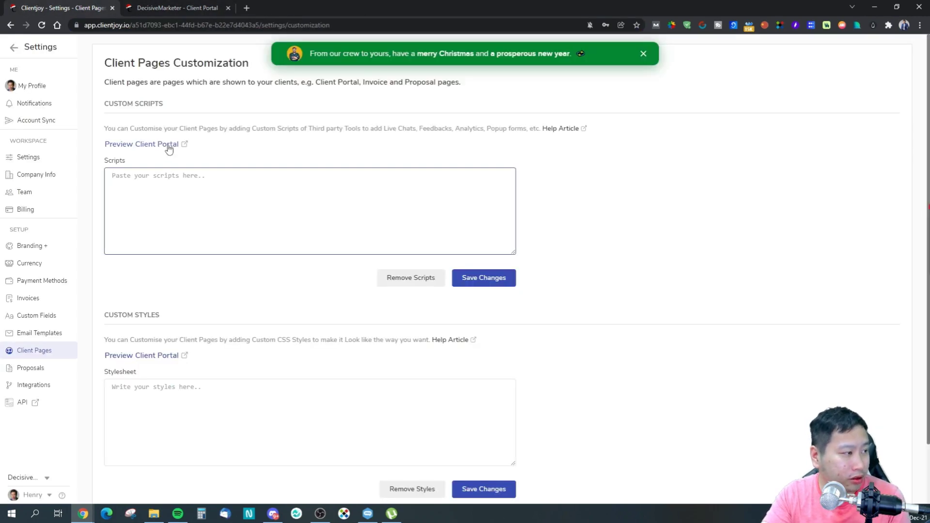
scroll(185, 185, down, 1)
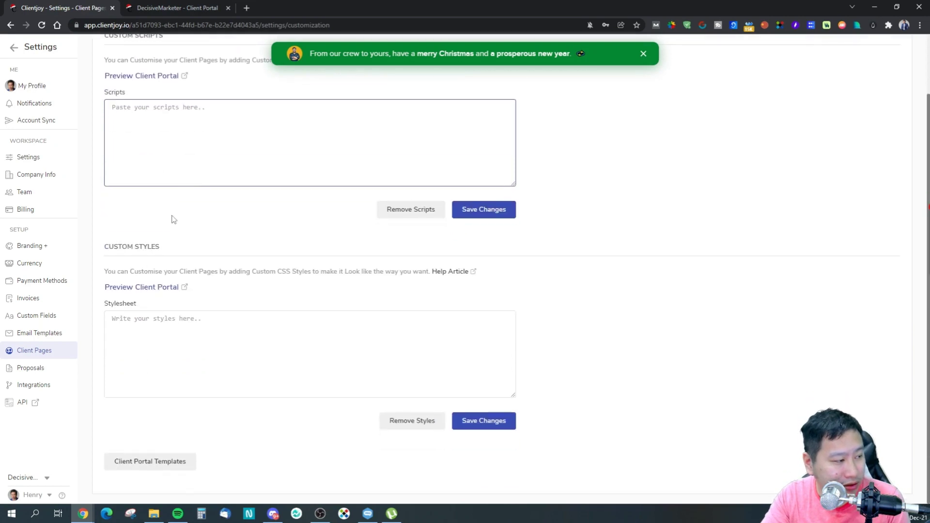
click(186, 459)
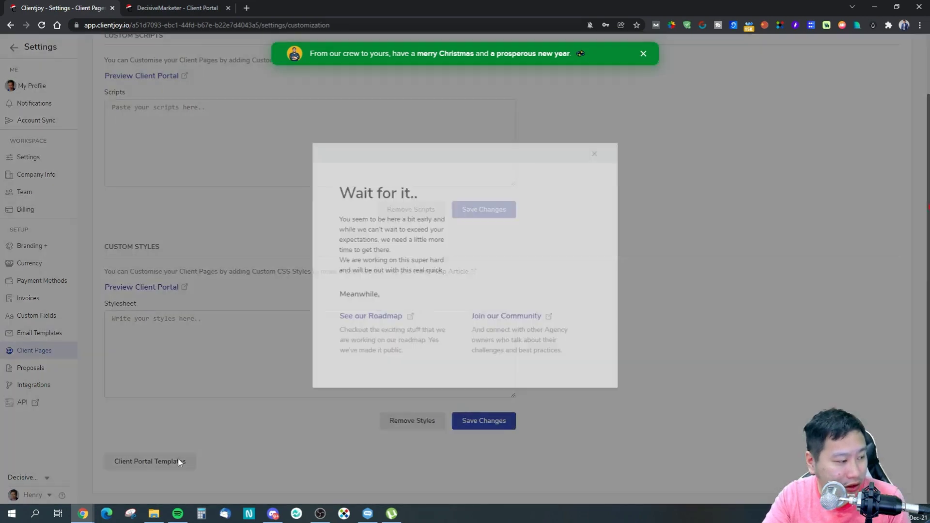
click(594, 161)
scroll(328, 245, up, 1)
Trim the workspace part from the portal address and load the bare portal URL.
click(179, 7)
drag(190, 25, 712, 110)
key(BackSpace)
key(Return)
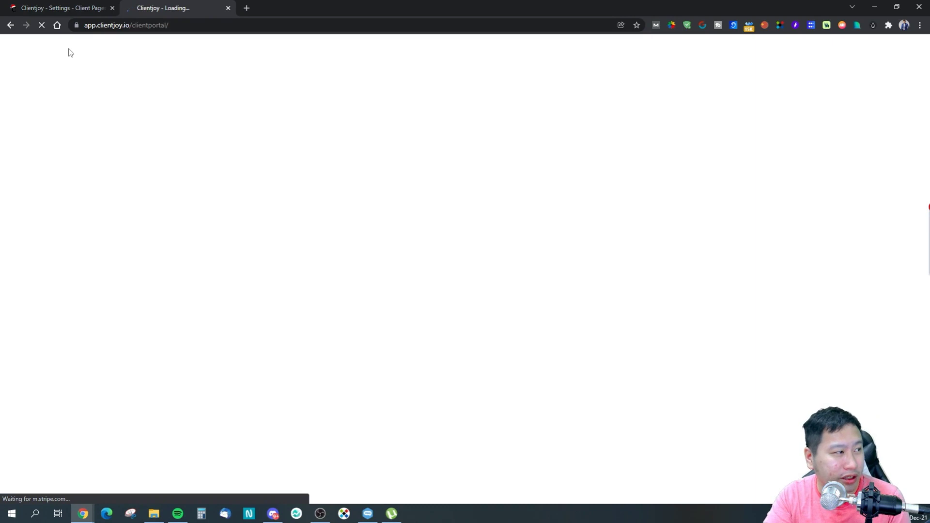
click(72, 8)
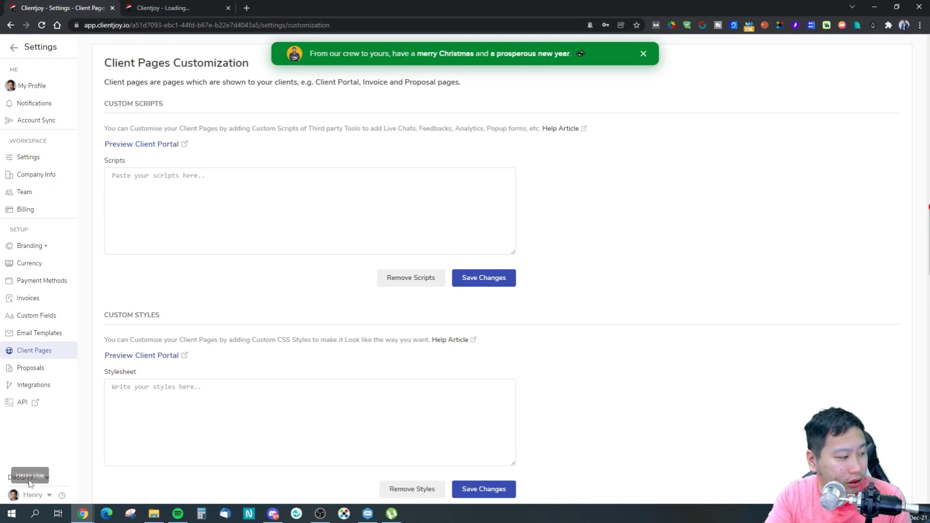
Load decisivemarketer.clientjoy.io in the portal tab, close the unreachable tab, and dismiss the banner.
click(181, 6)
click(178, 25)
click(189, 25)
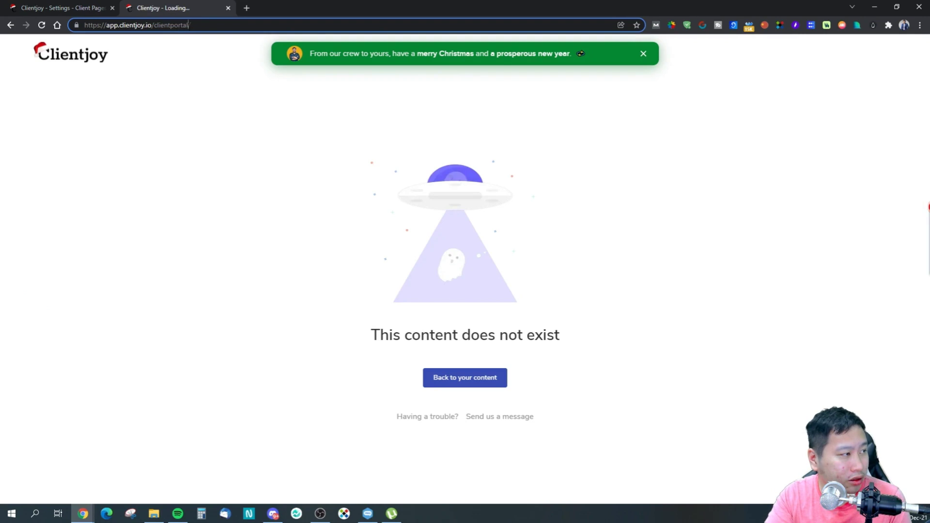
drag(223, 25, 108, 27)
text(decisivemarketer.cli)
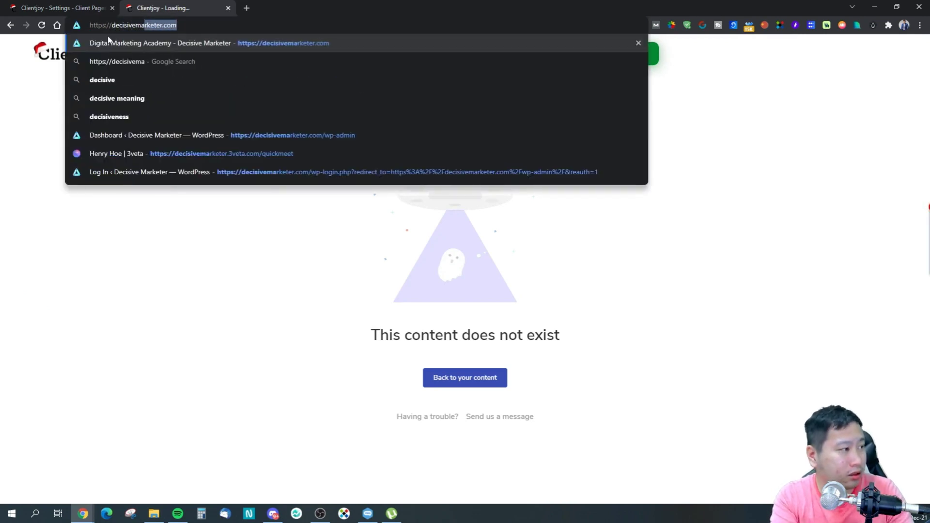
text(entjoy.com)
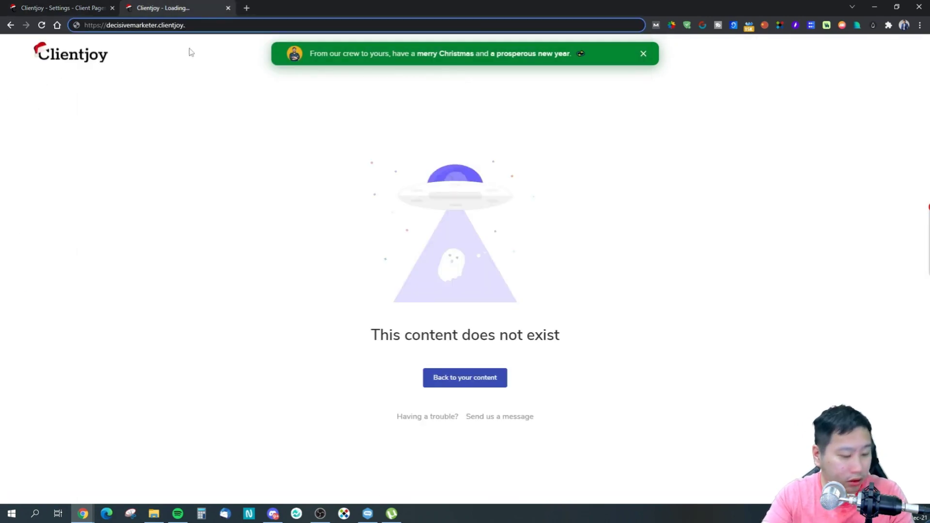
text(io)
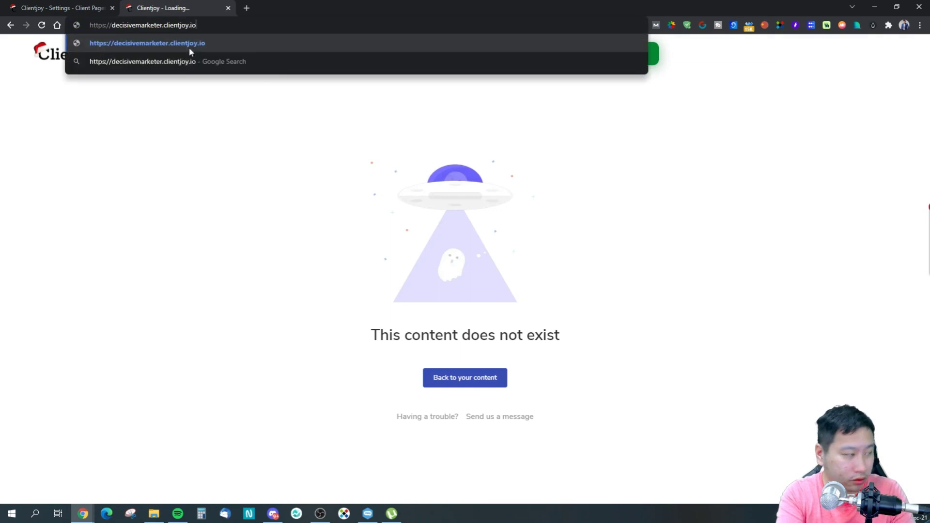
key(Return)
click(227, 8)
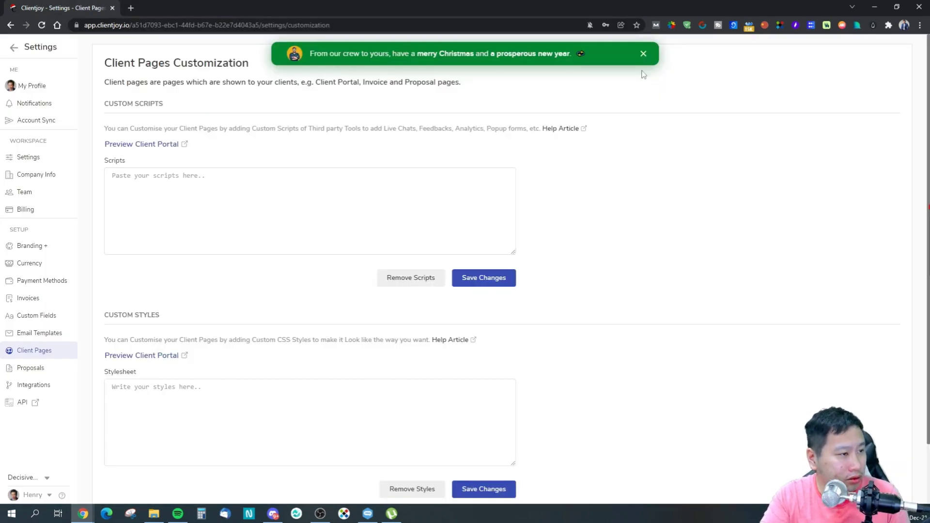
click(643, 54)
Read the help article on client page customization, then close it.
drag(286, 80, 406, 107)
click(409, 168)
scroll(387, 207, down, 3)
scroll(581, 150, up, 3)
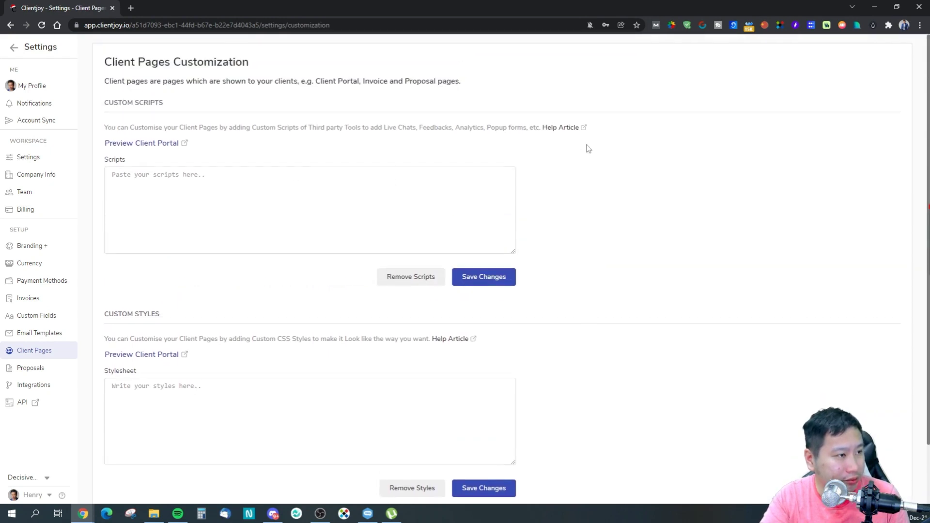
click(560, 128)
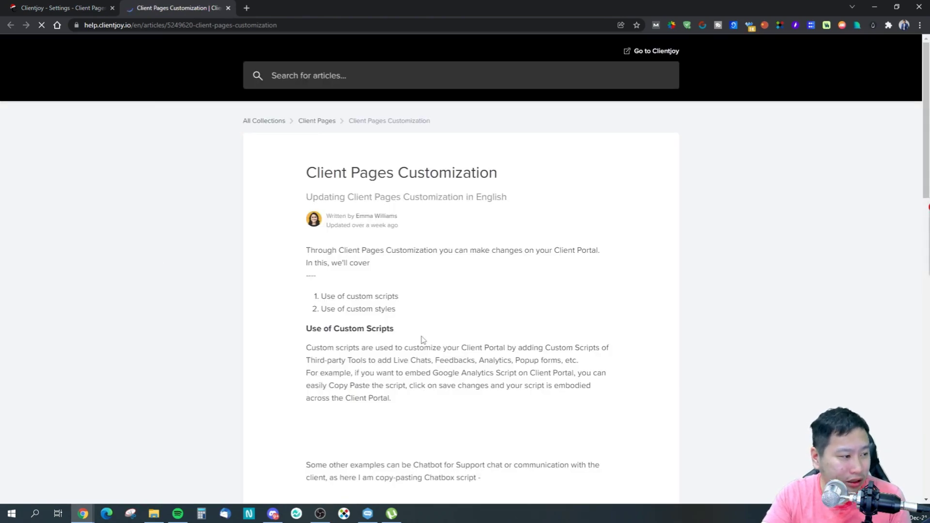
scroll(421, 338, down, 14)
scroll(413, 335, down, 5)
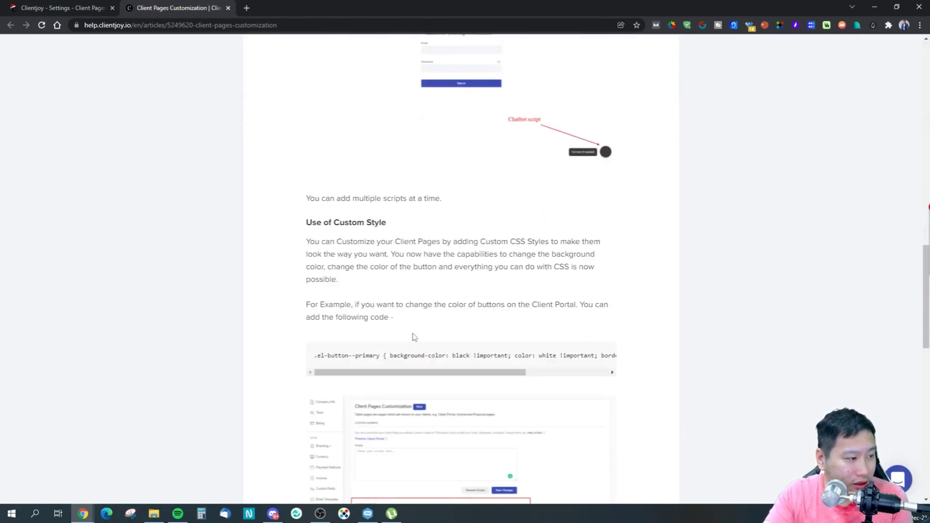
scroll(413, 337, up, 2)
scroll(413, 334, down, 6)
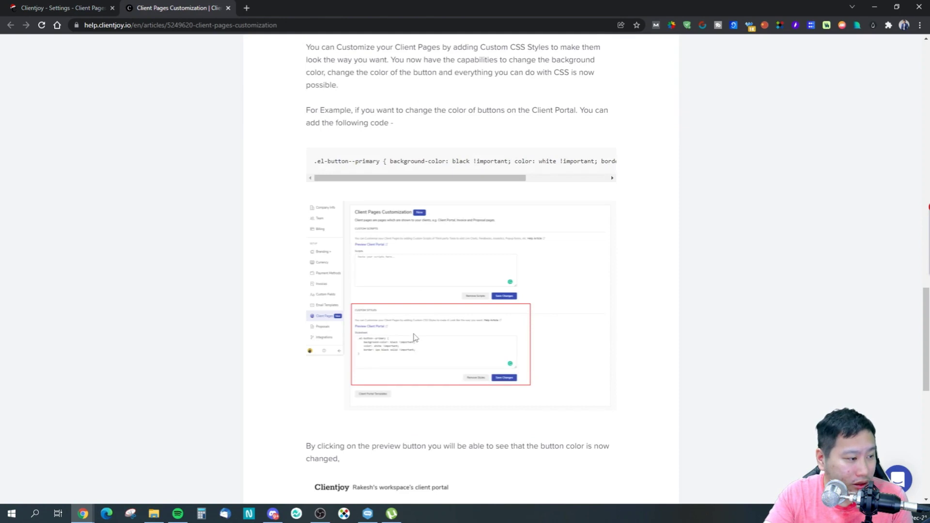
scroll(414, 337, up, 5)
scroll(409, 353, down, 12)
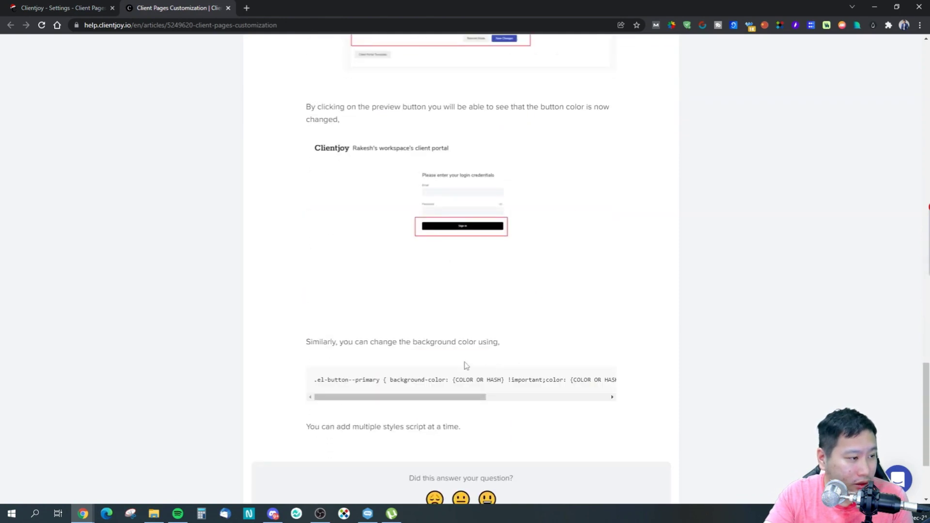
scroll(432, 361, down, 3)
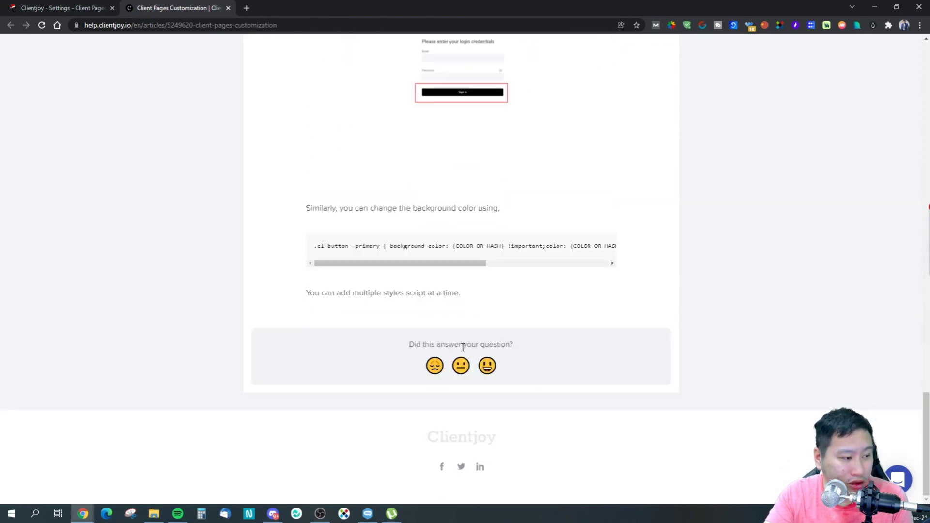
click(228, 8)
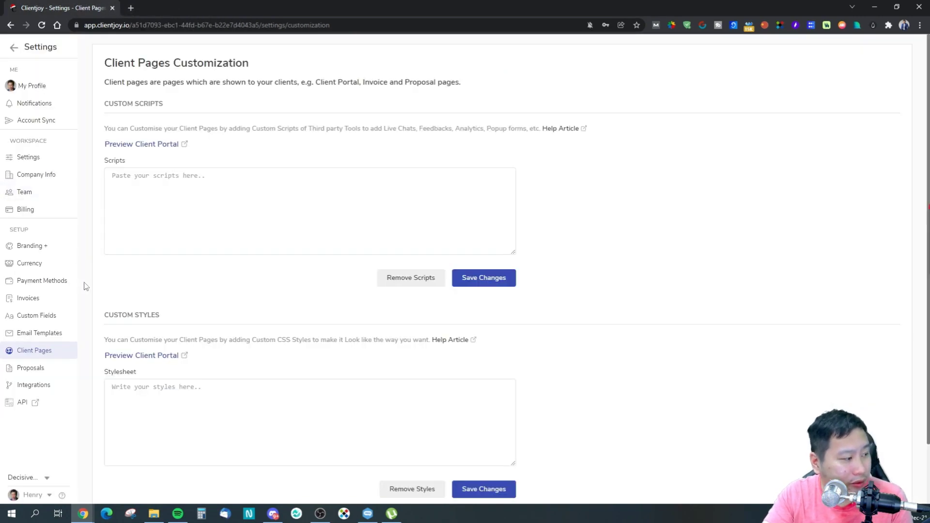
Load the client portal preview in a private browsing window, then close both.
click(177, 356)
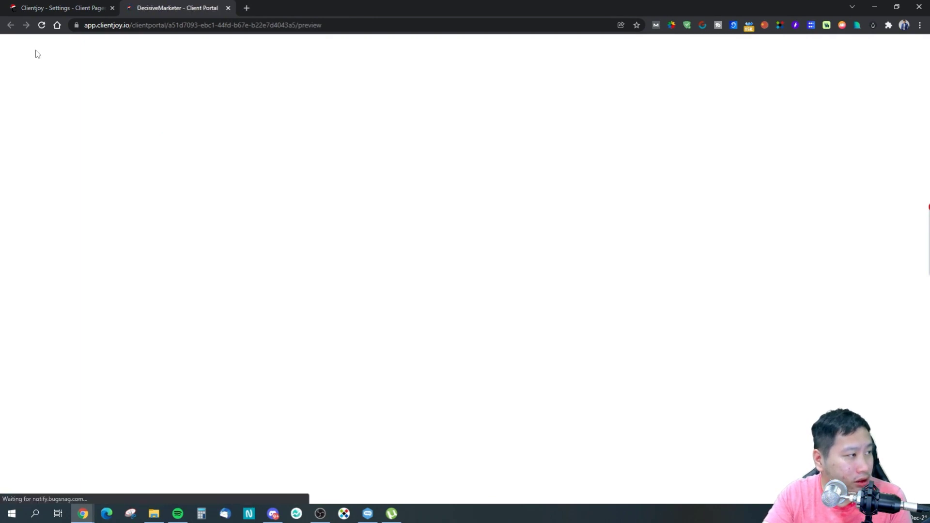
click(203, 25)
key(ctrl+c)
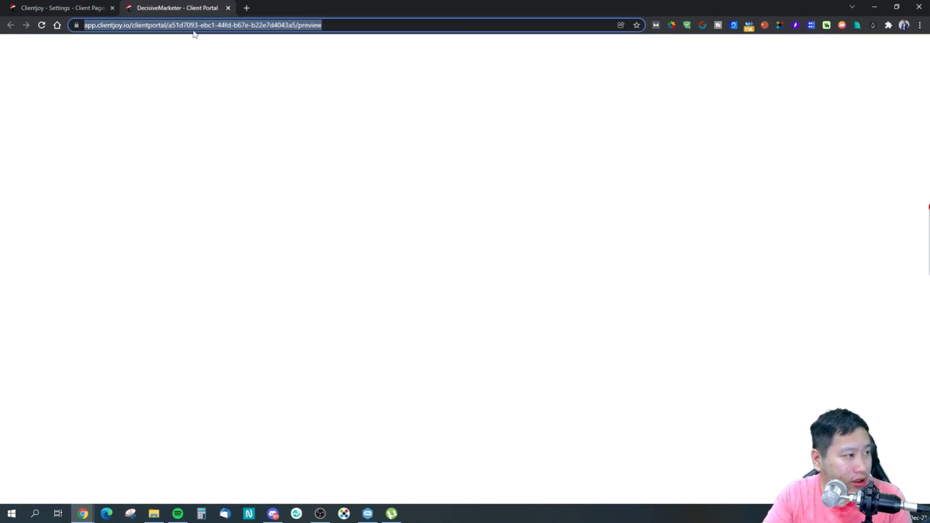
click(919, 25)
click(896, 59)
key(ctrl+v)
key(Return)
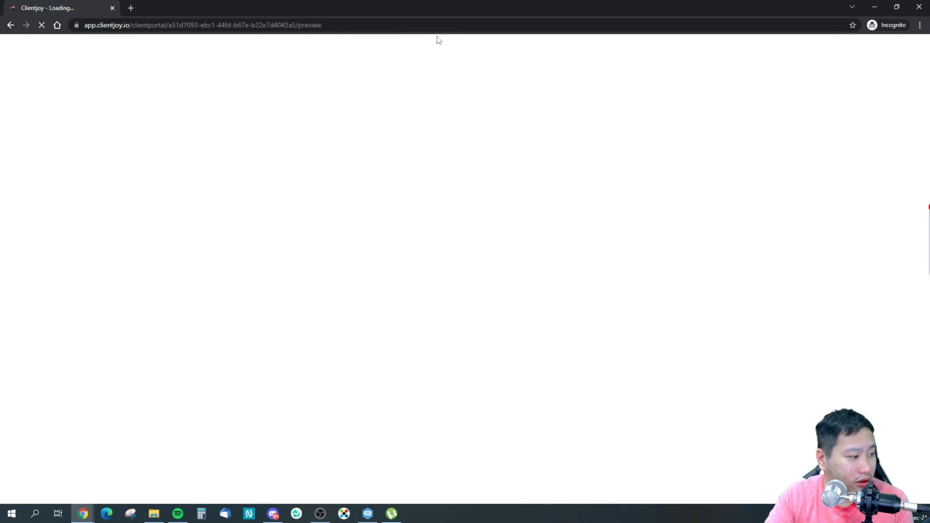
click(919, 6)
click(212, 26)
click(228, 8)
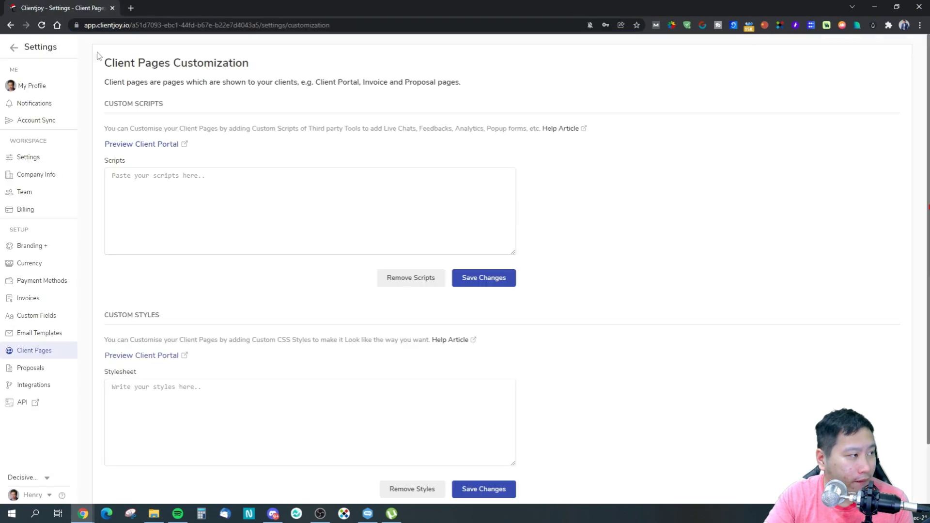
Return to Client Pages and inspect the custom scripts and stylesheet boxes.
click(31, 368)
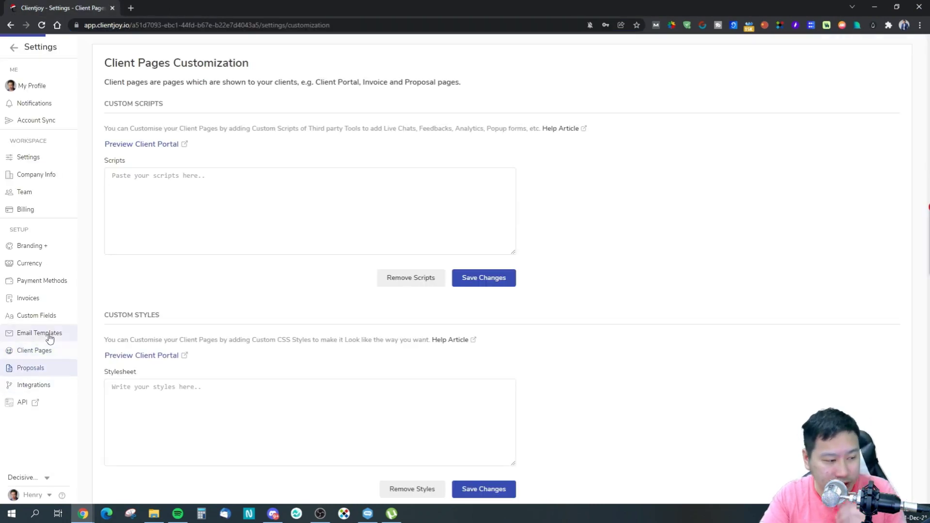
click(33, 349)
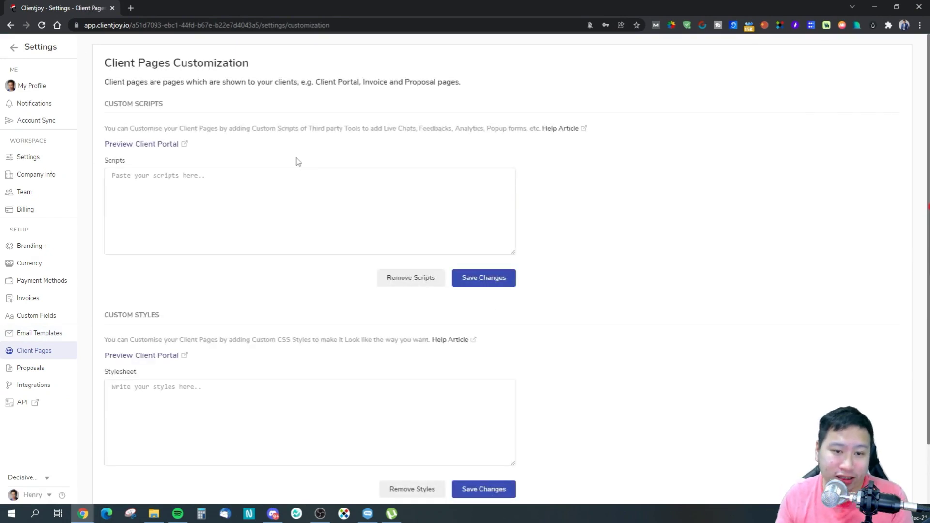
click(272, 188)
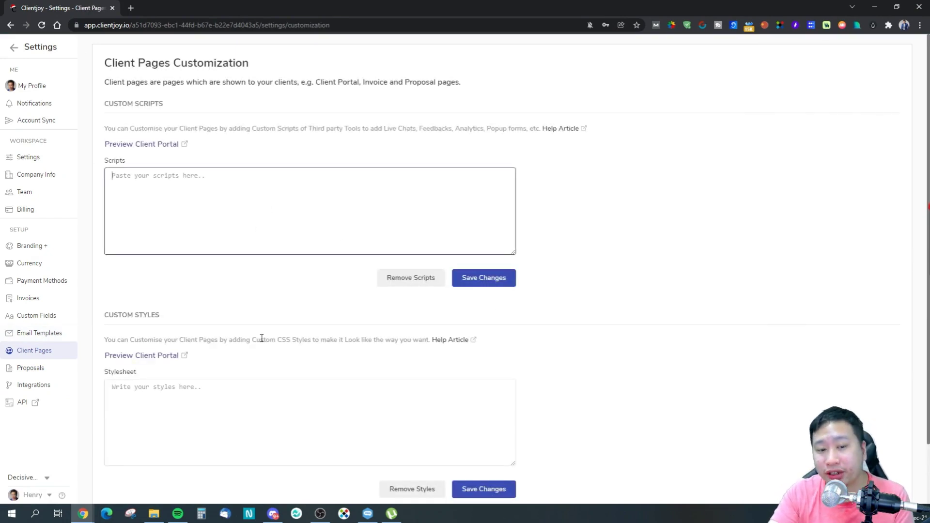
click(261, 385)
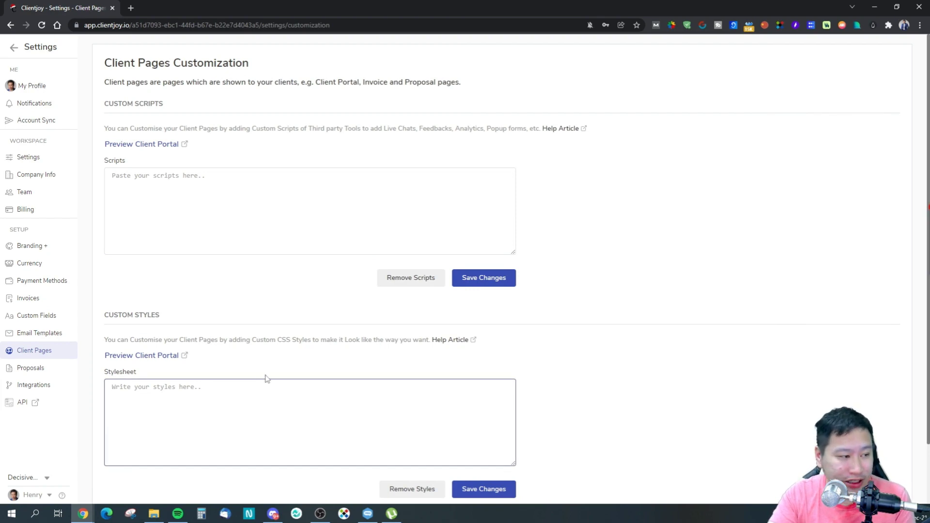
scroll(265, 380, down, 1)
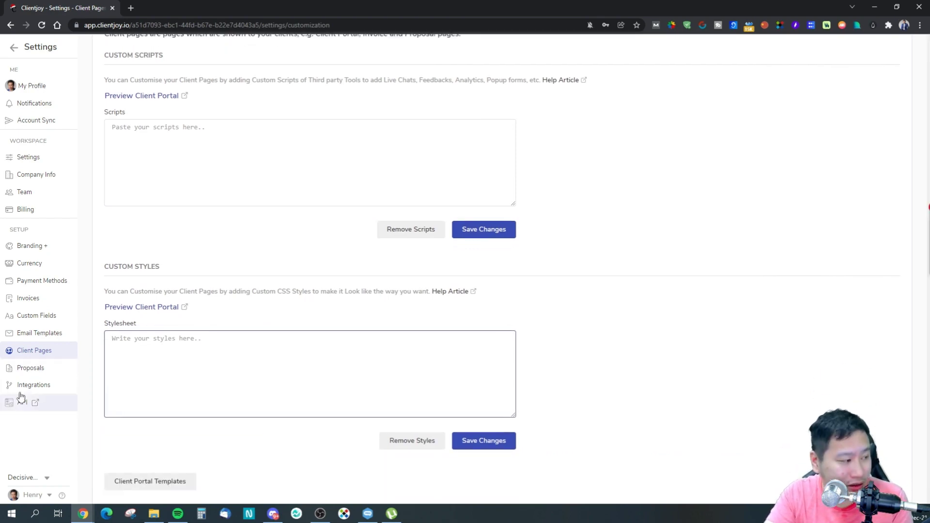
View Proposals and Integrations settings, check the API docs, then return to the dashboard.
click(41, 370)
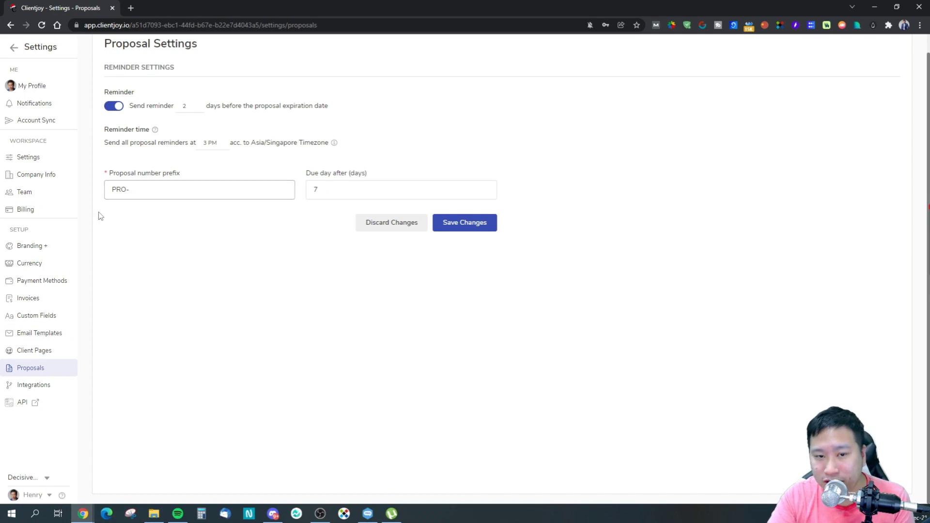
click(42, 392)
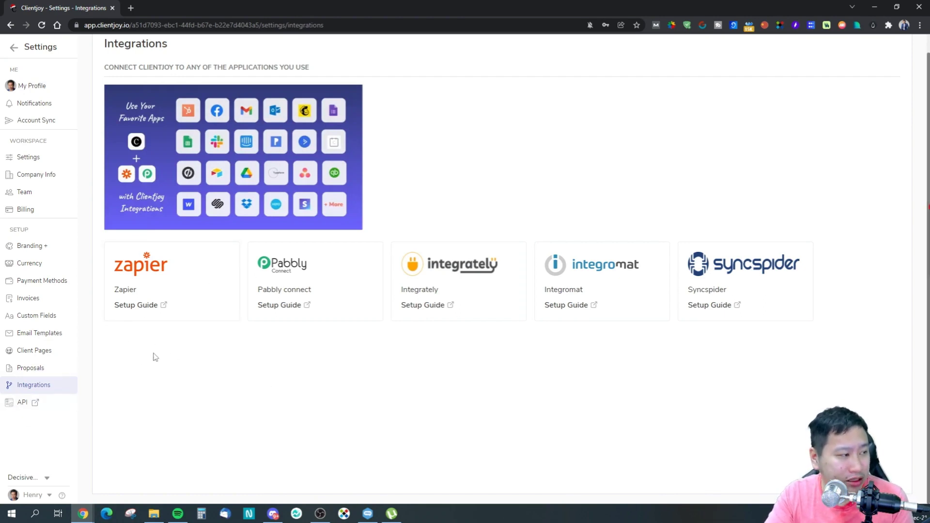
click(38, 407)
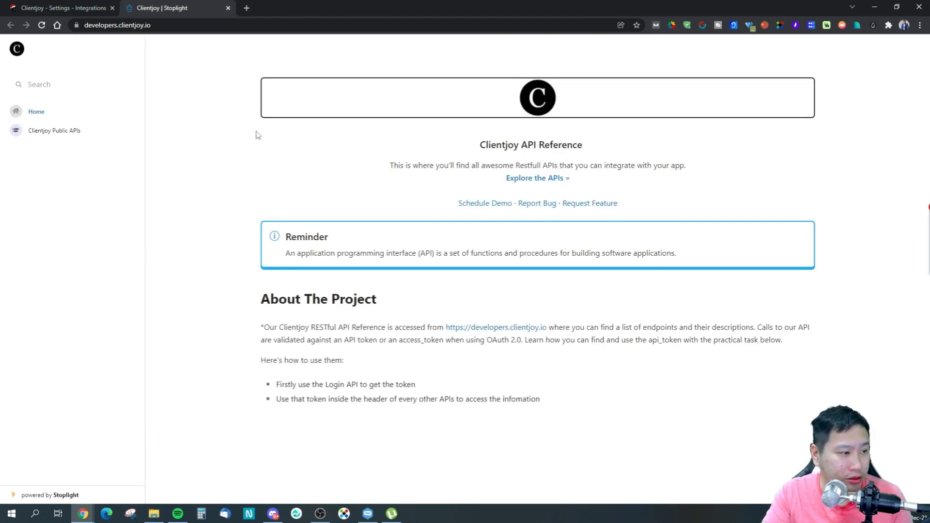
click(227, 8)
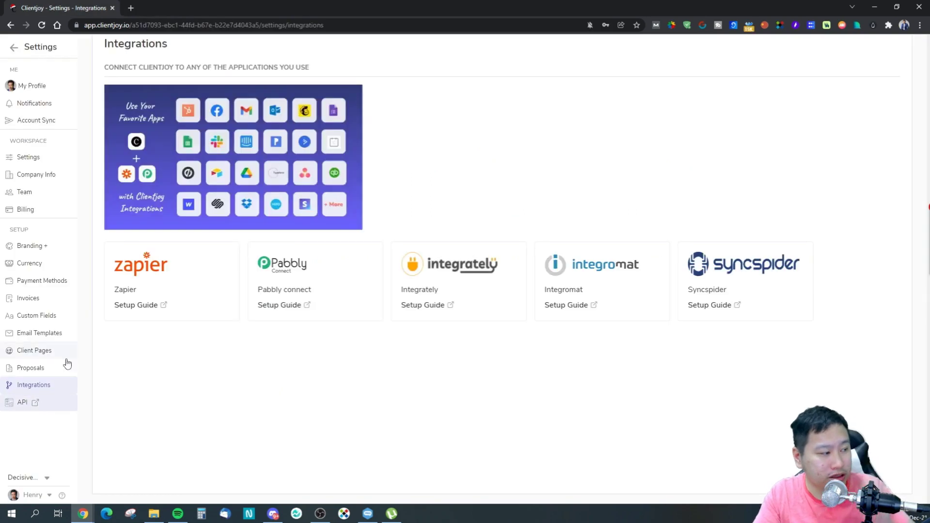
click(13, 47)
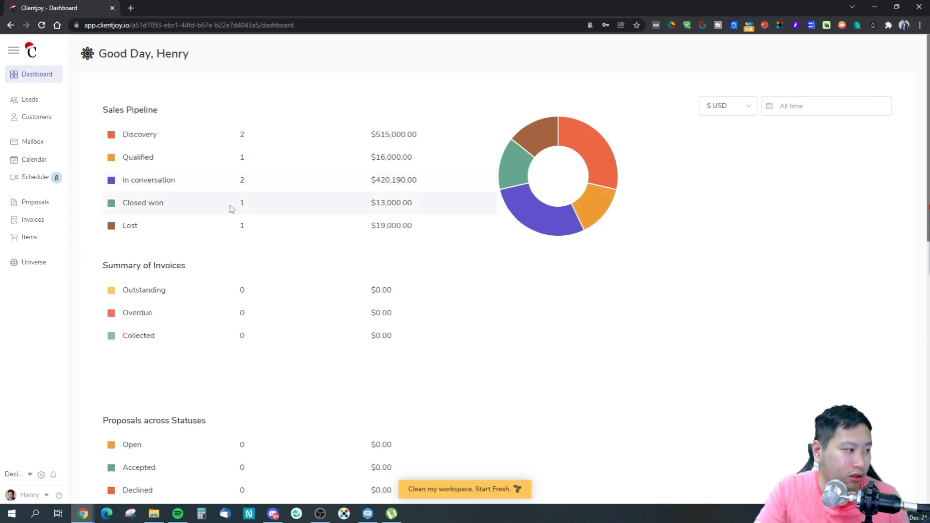
Scroll the dashboard, then open the Leads kanban board grouped by pipeline stage.
scroll(202, 326, down, 8)
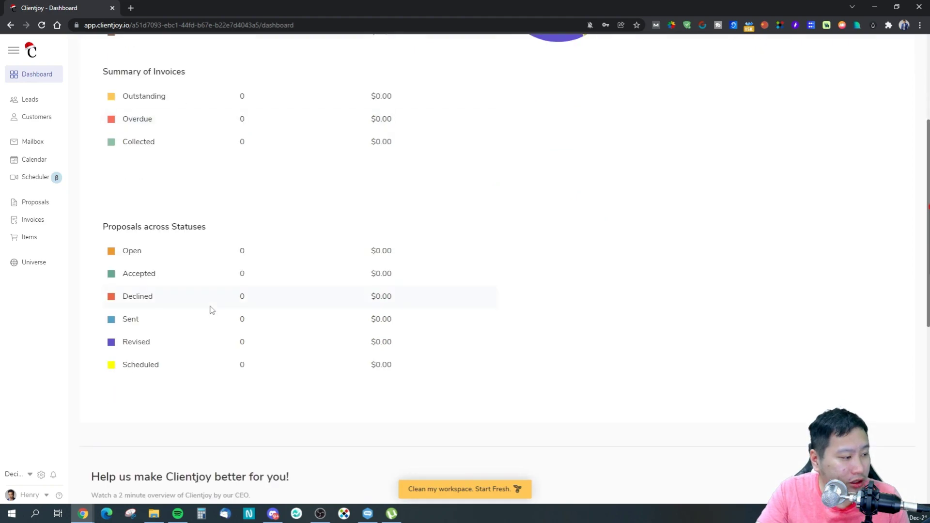
scroll(202, 298, up, 8)
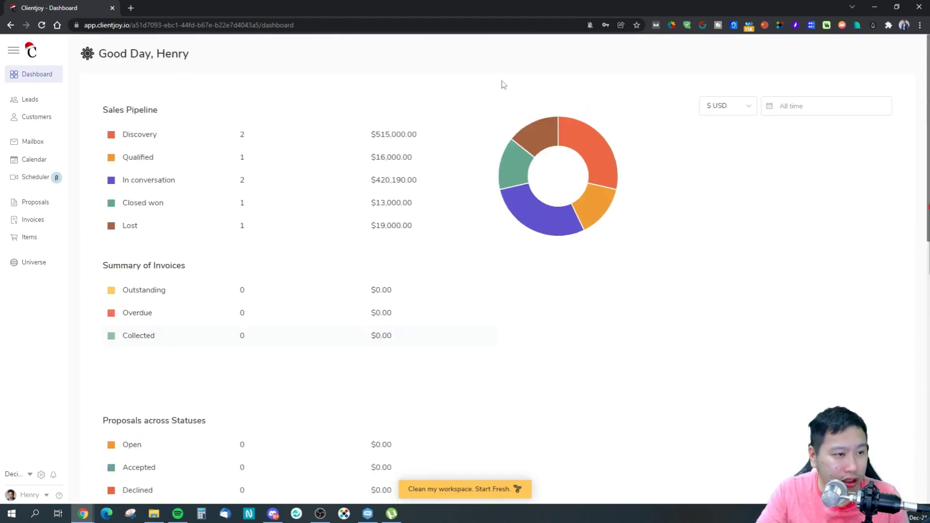
click(30, 99)
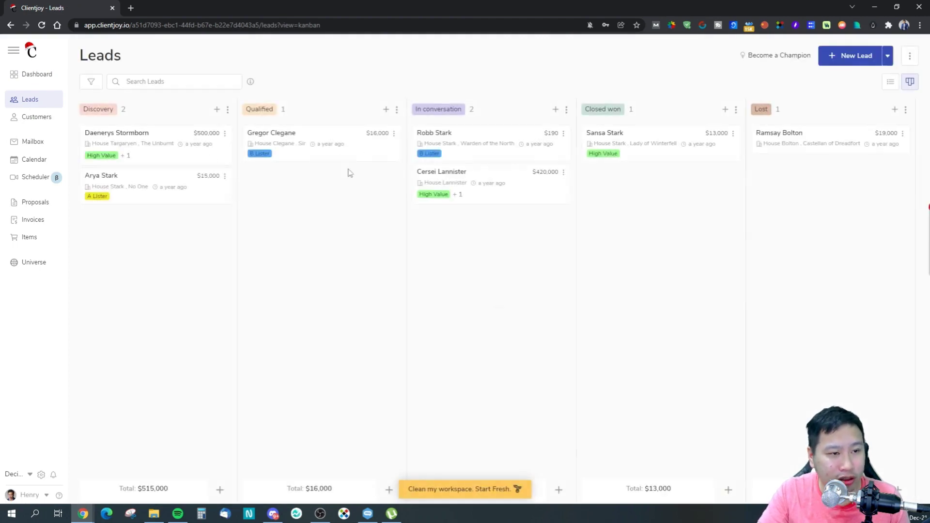
click(91, 81)
click(91, 82)
click(91, 82)
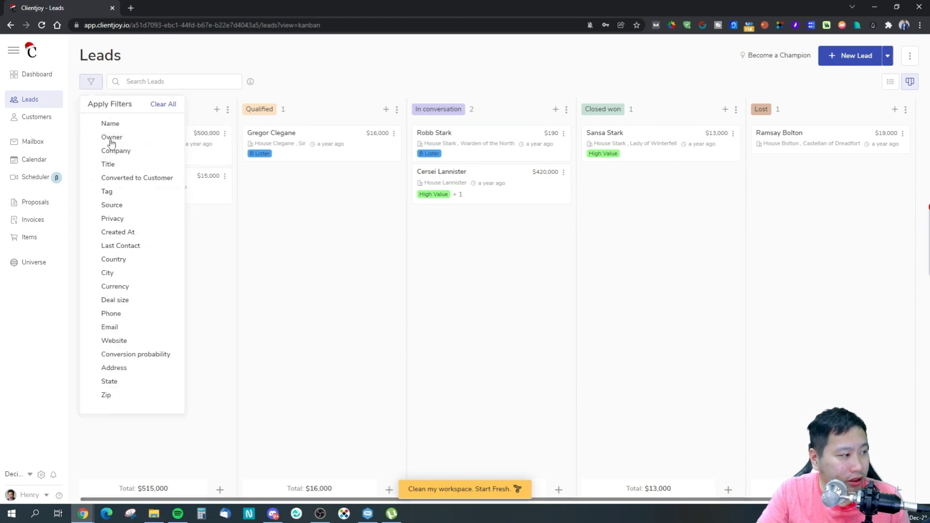
click(339, 84)
click(911, 57)
click(913, 61)
click(887, 59)
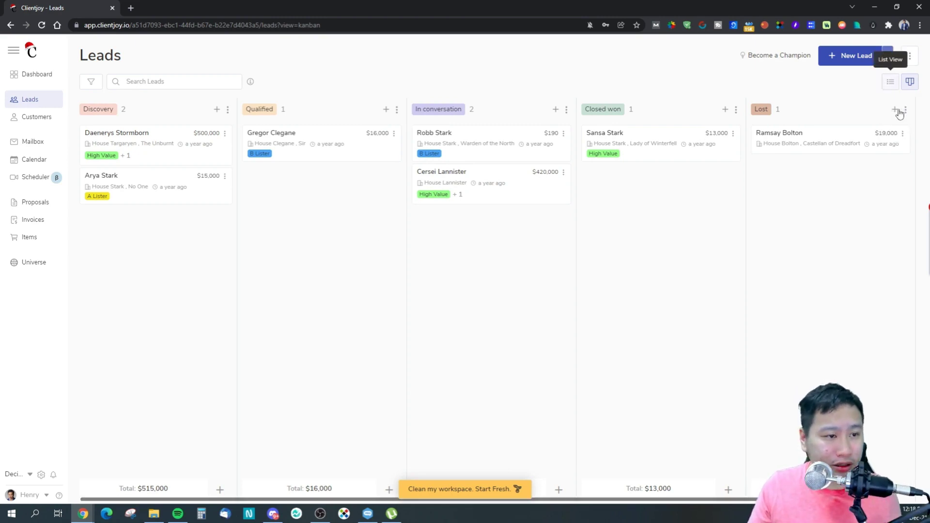
click(891, 82)
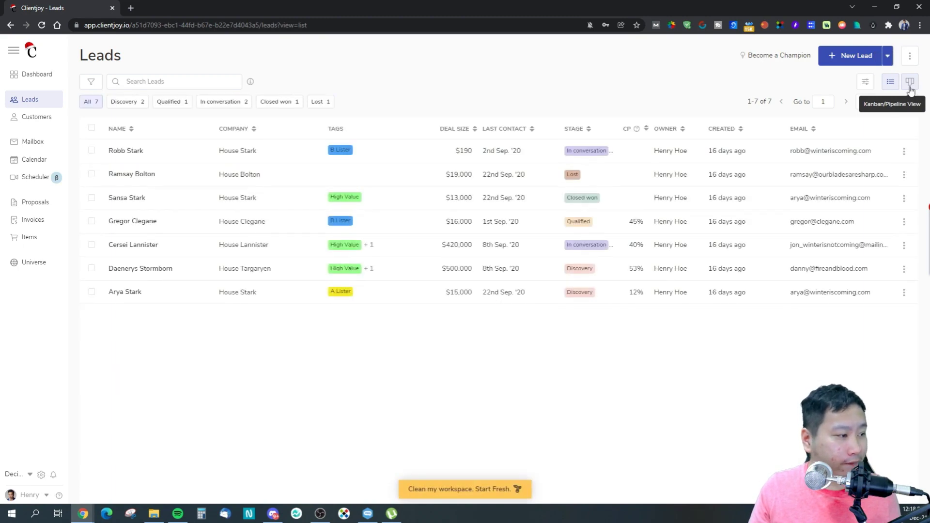
click(911, 89)
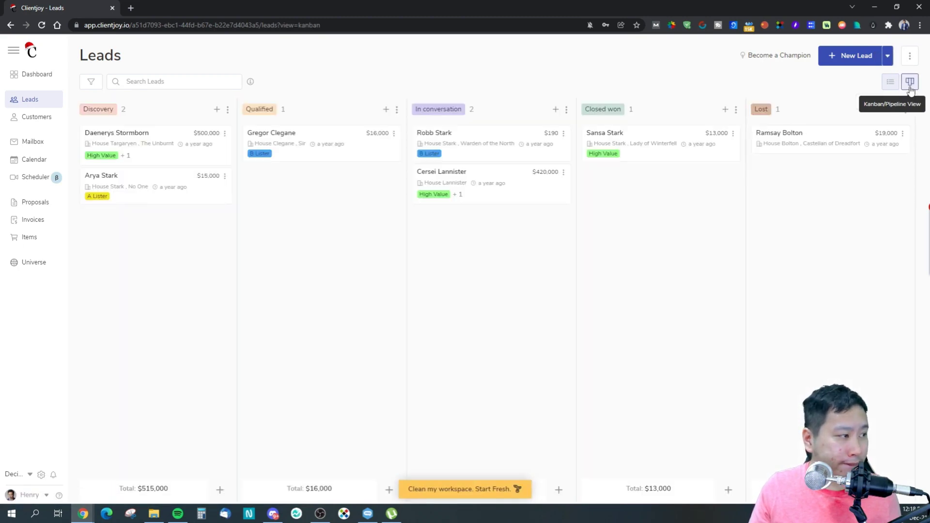
click(909, 56)
click(905, 109)
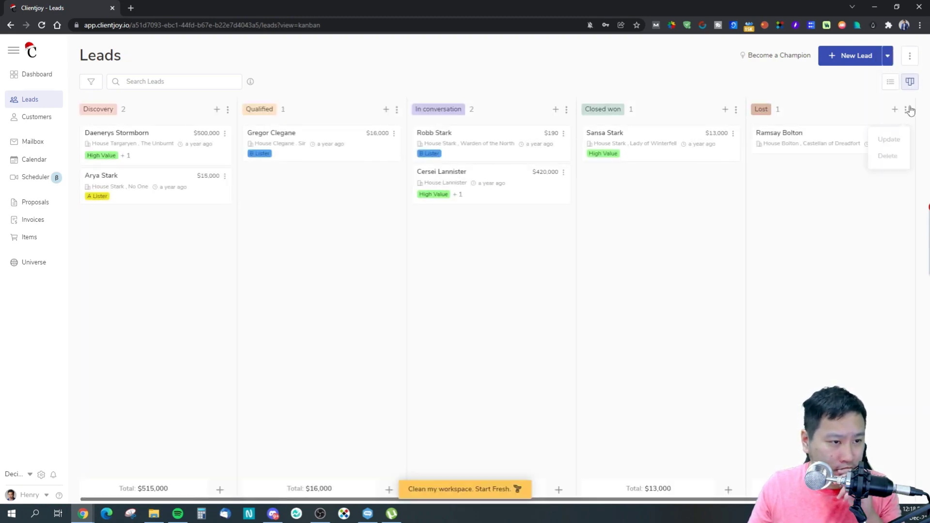
click(499, 490)
click(518, 305)
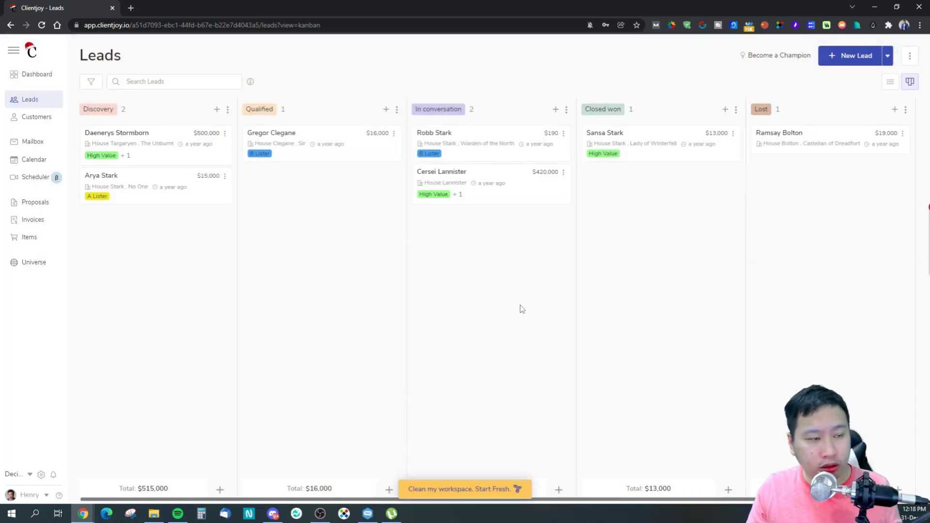
click(908, 57)
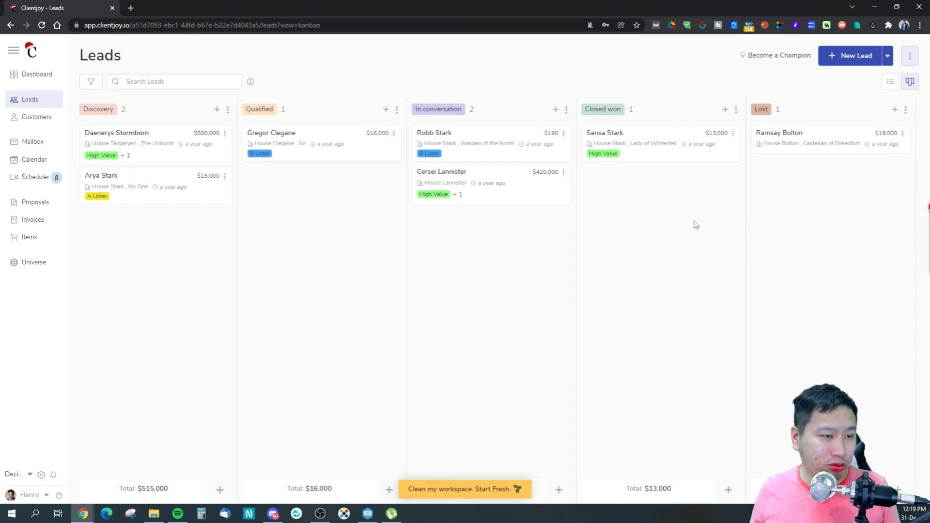
click(909, 57)
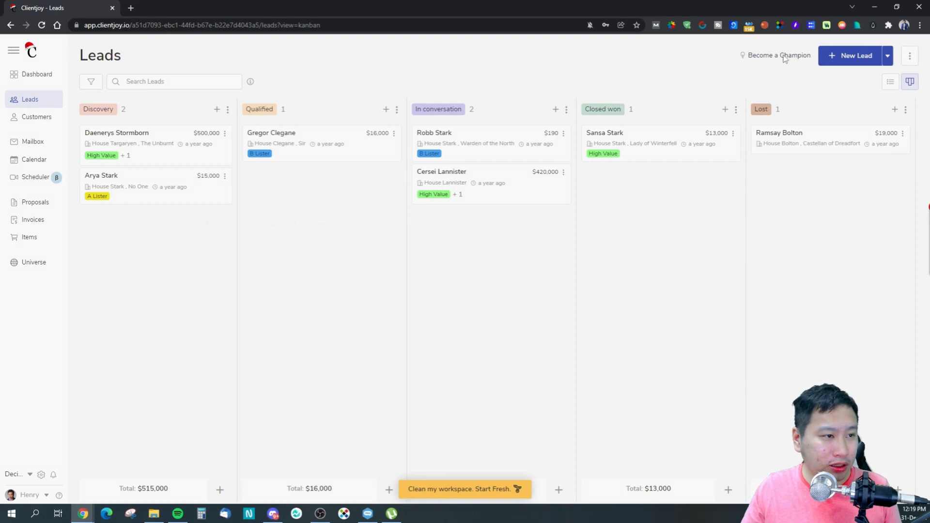
Glance at the leads tips overlay and import/export menu, then open a Discovery lead's record.
click(785, 56)
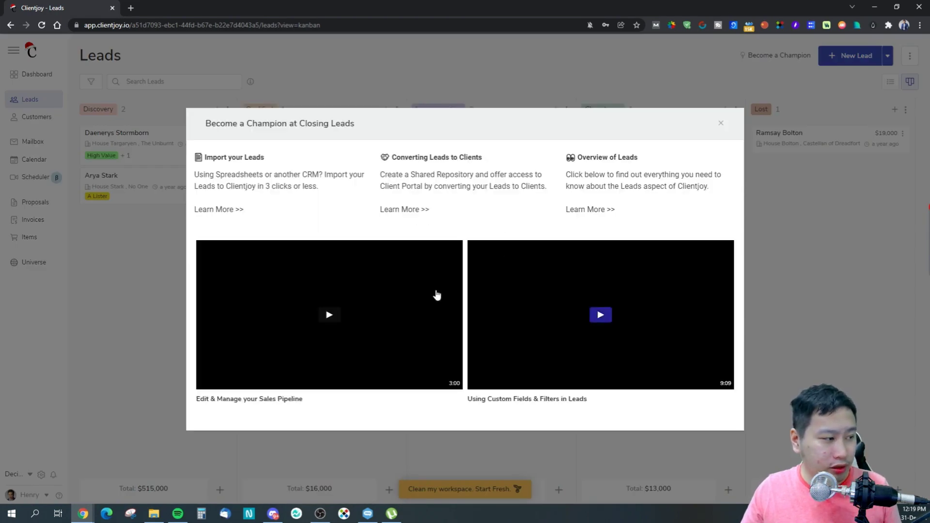
click(721, 124)
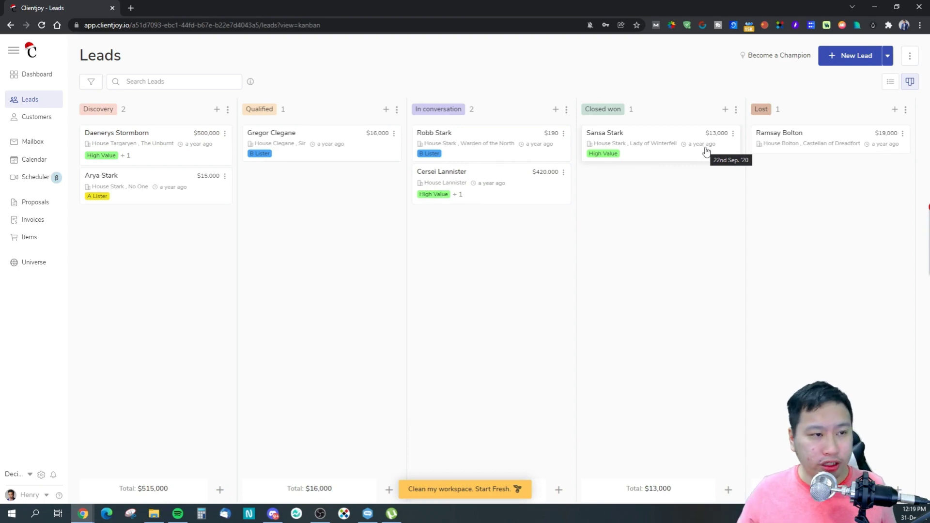
click(912, 57)
click(160, 231)
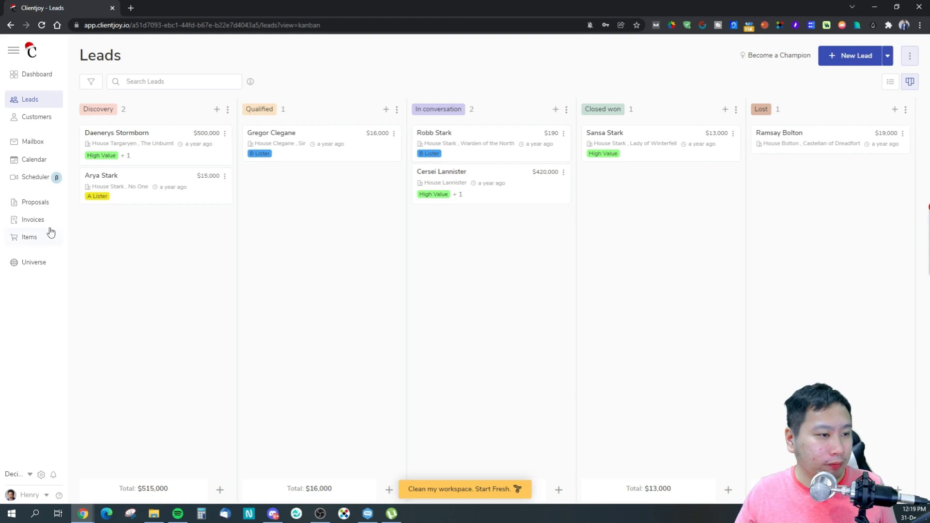
click(136, 133)
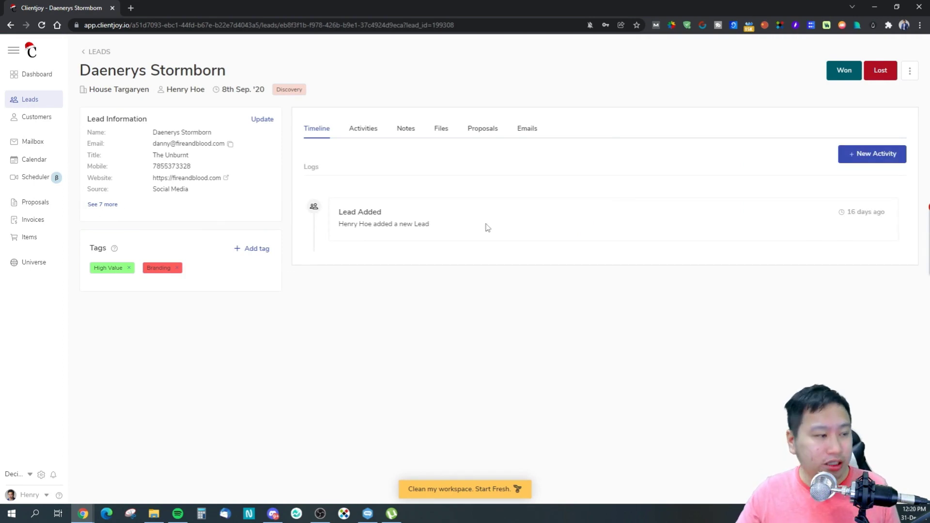
Browse the lead's Activities, Notes, Files, Proposals and Emails tabs.
click(355, 132)
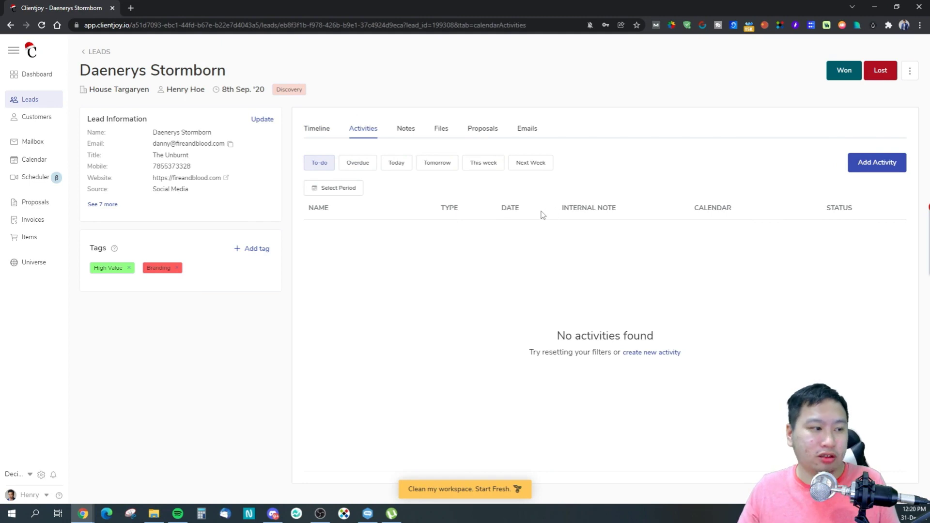
click(405, 134)
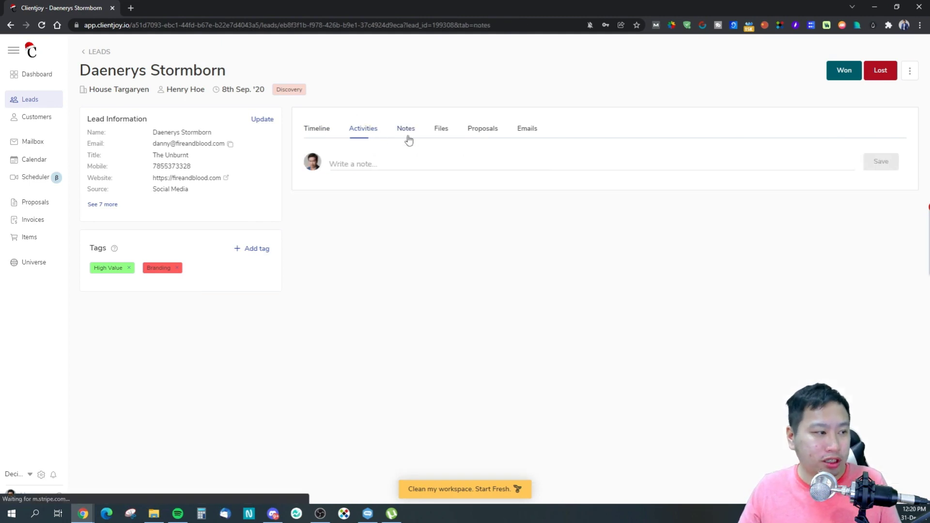
click(441, 134)
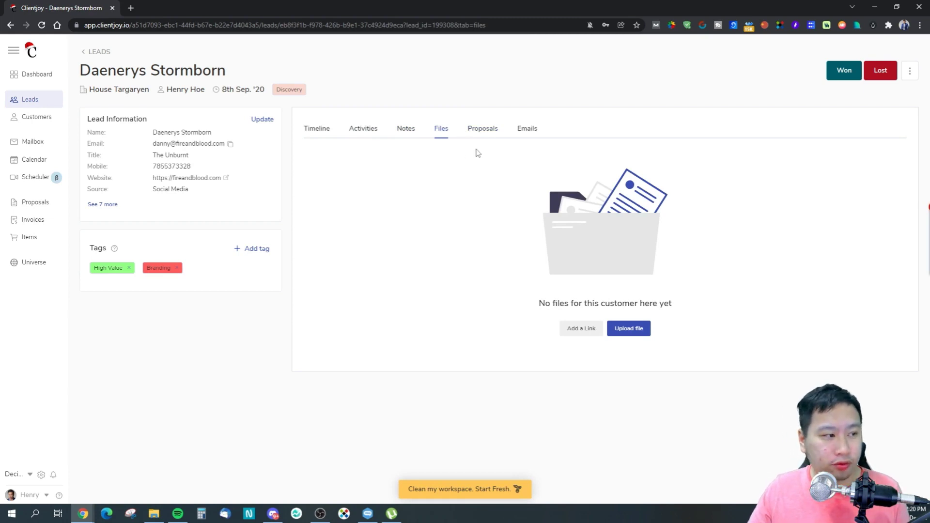
click(482, 135)
click(527, 128)
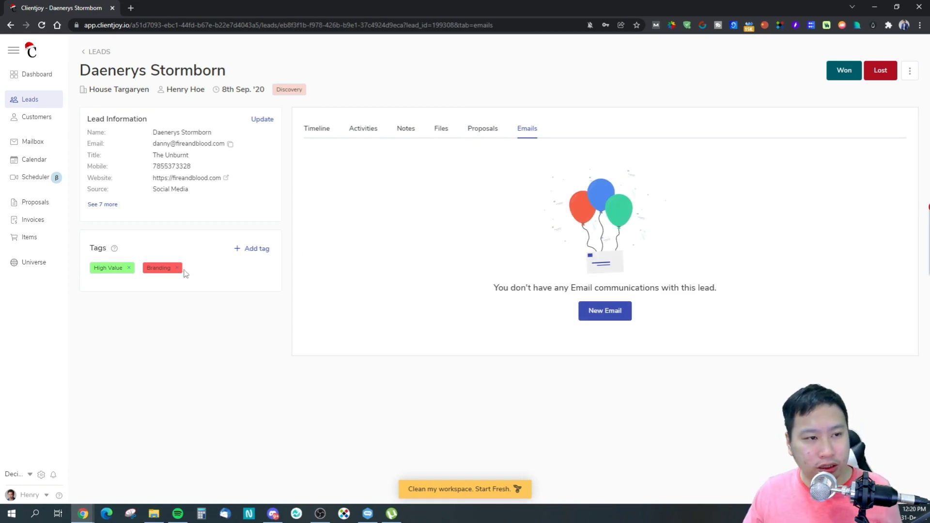
Peek at the lead's more-actions menu, then return to the Leads board.
click(909, 71)
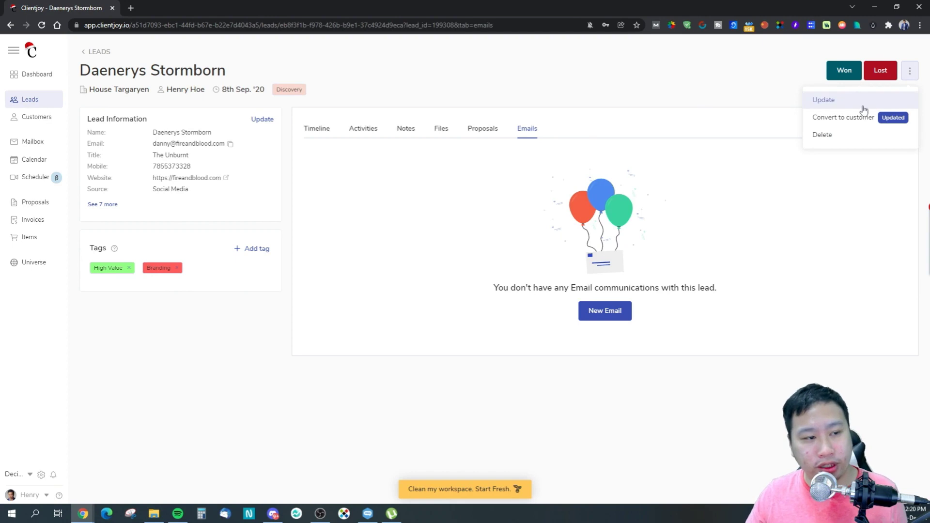
click(585, 78)
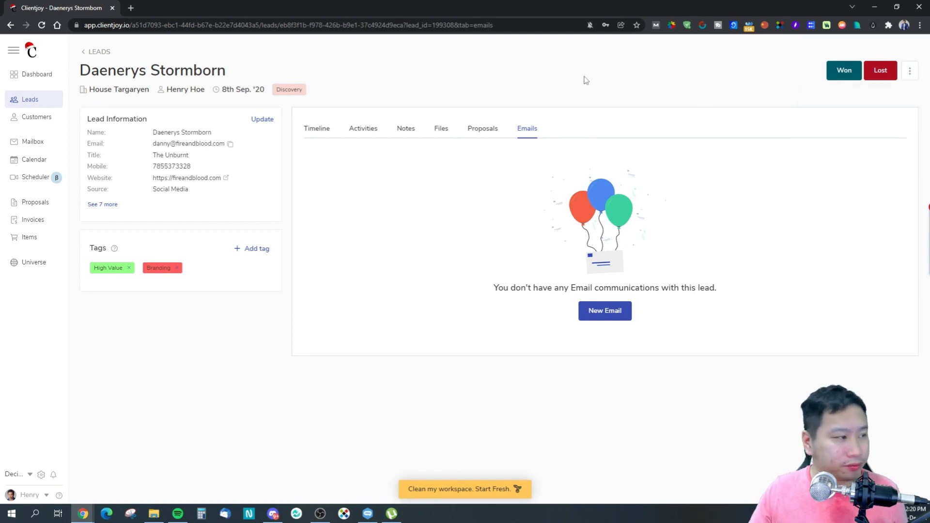
click(38, 98)
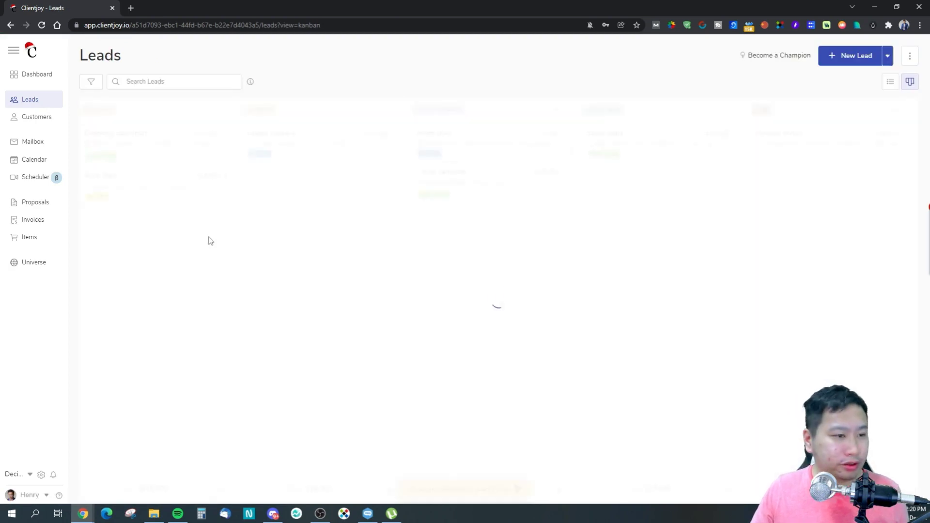
drag(422, 191, 601, 192)
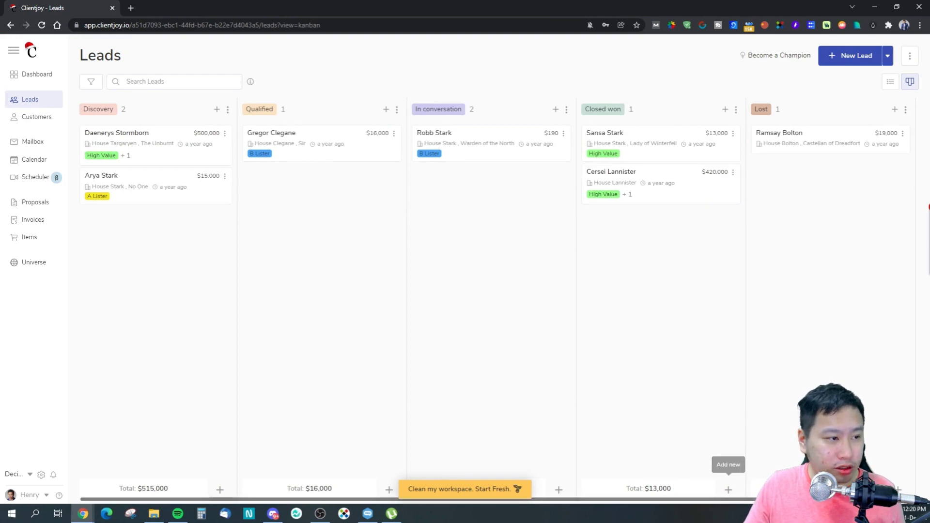
drag(670, 194, 557, 199)
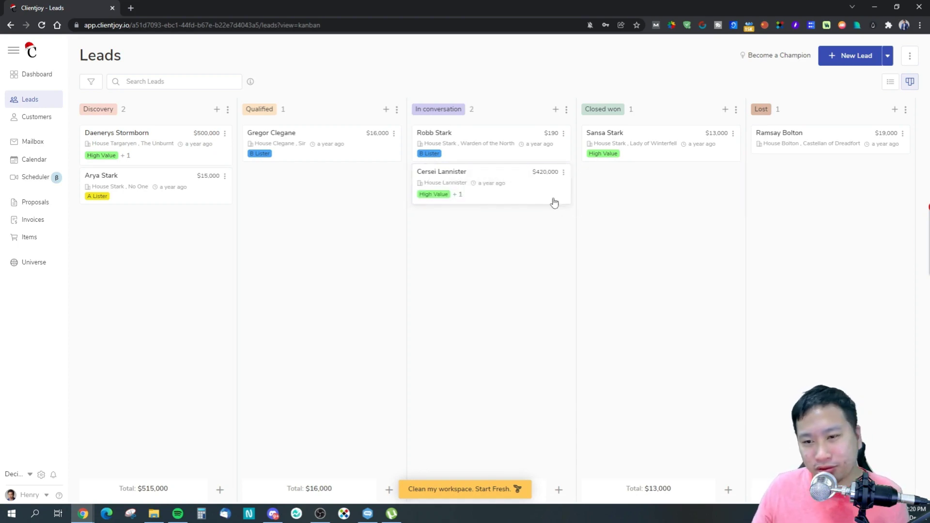
mouse_move(517, 211)
mouse_down()
mouse_move(598, 216)
mouse_move(544, 216)
mouse_move(573, 224)
mouse_move(614, 218)
mouse_move(531, 211)
mouse_up()
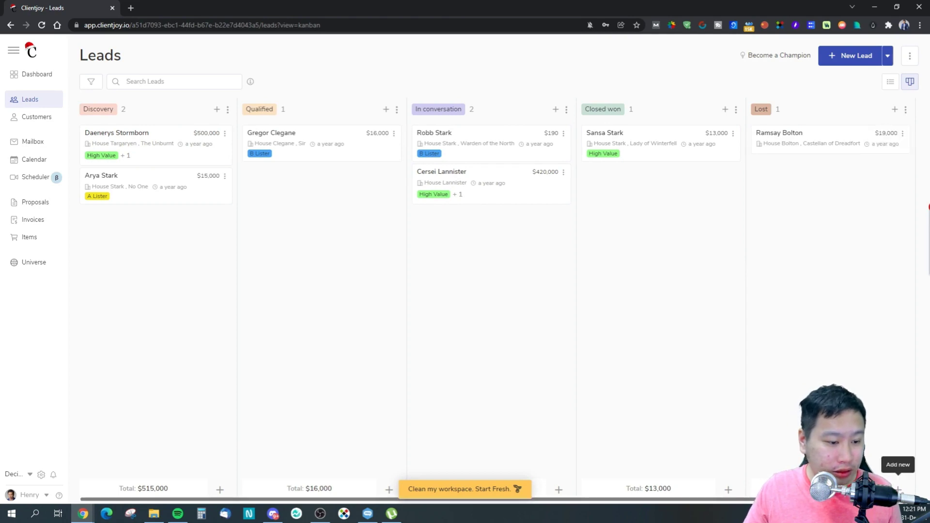
Look at the Lost stage's add-lead form and update/delete options without saving anything.
click(895, 115)
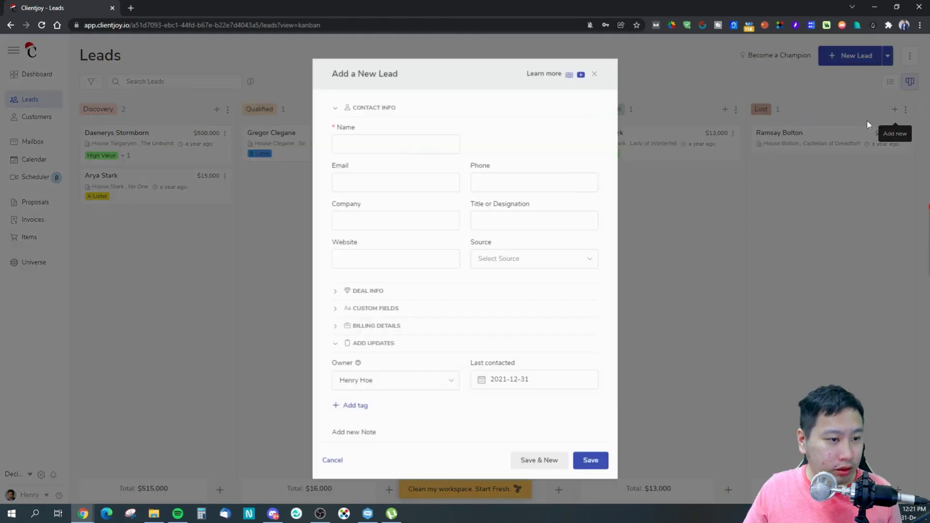
click(597, 76)
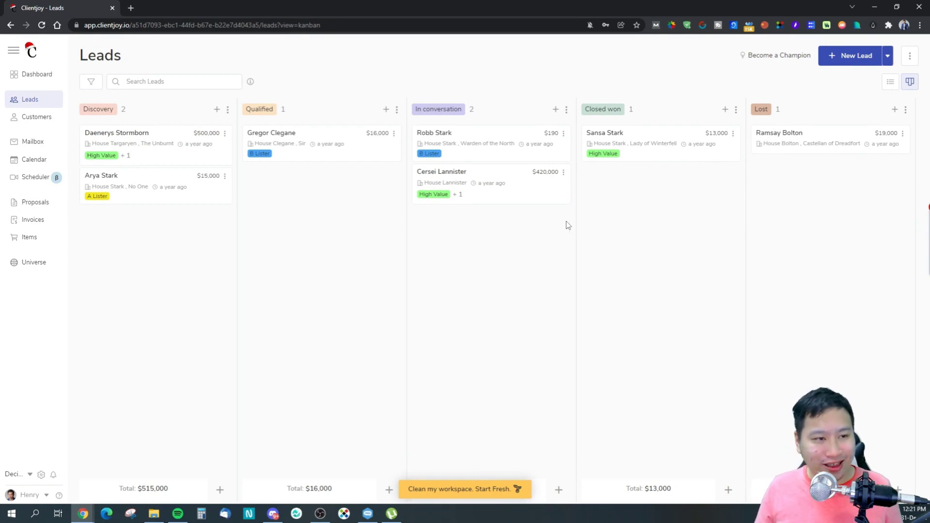
click(906, 112)
click(906, 112)
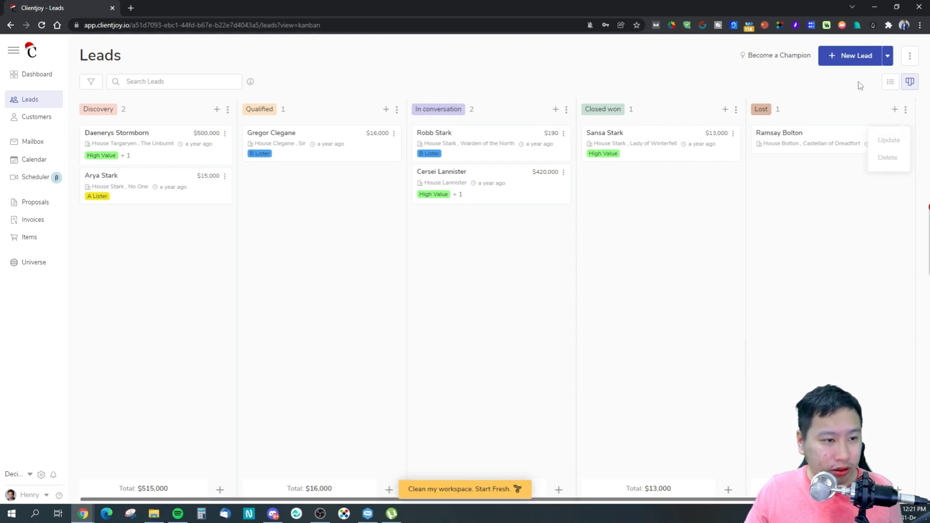
click(895, 109)
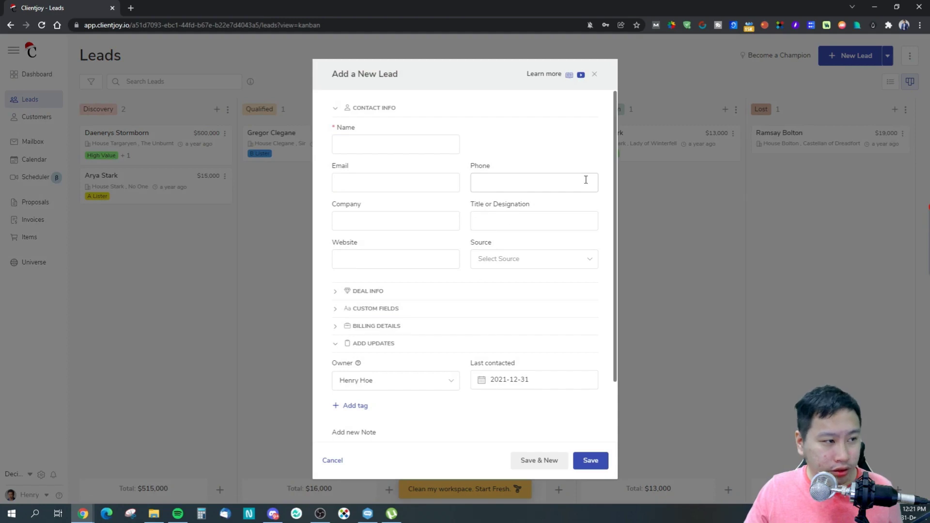
click(594, 74)
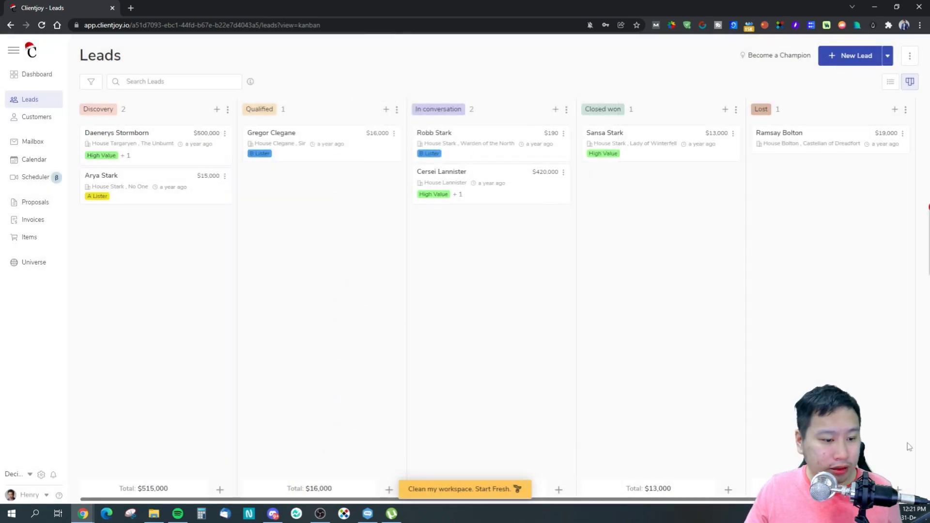
Scroll across the pipeline and cancel the new pipeline stage form unchanged.
scroll(886, 228, right, 3)
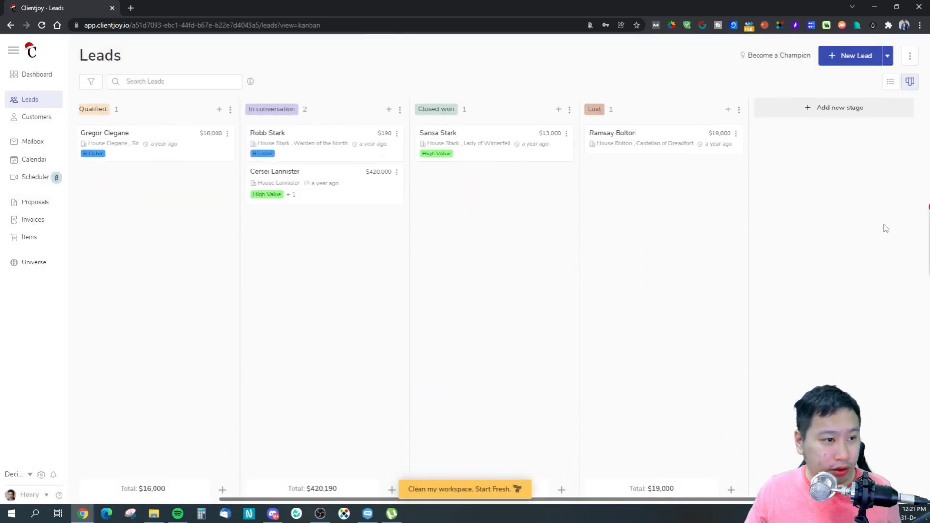
click(822, 108)
click(550, 217)
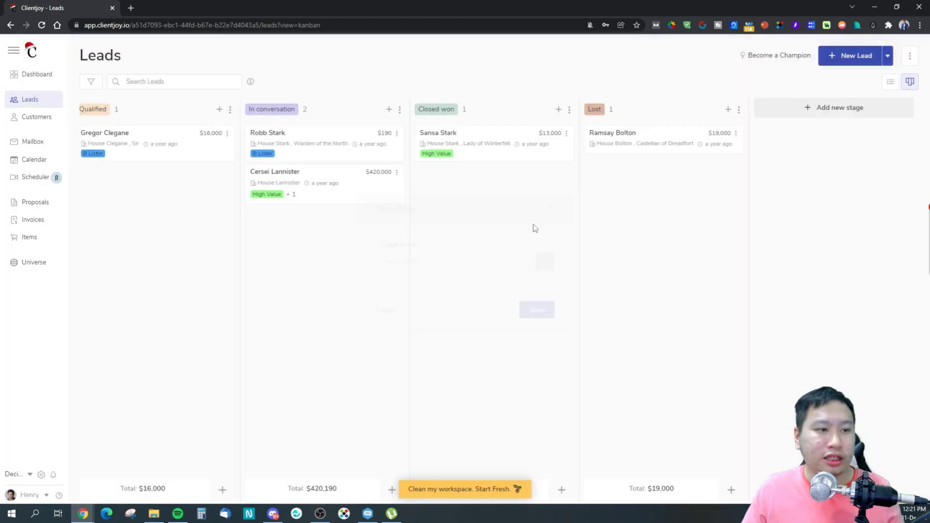
scroll(679, 506, left, 3)
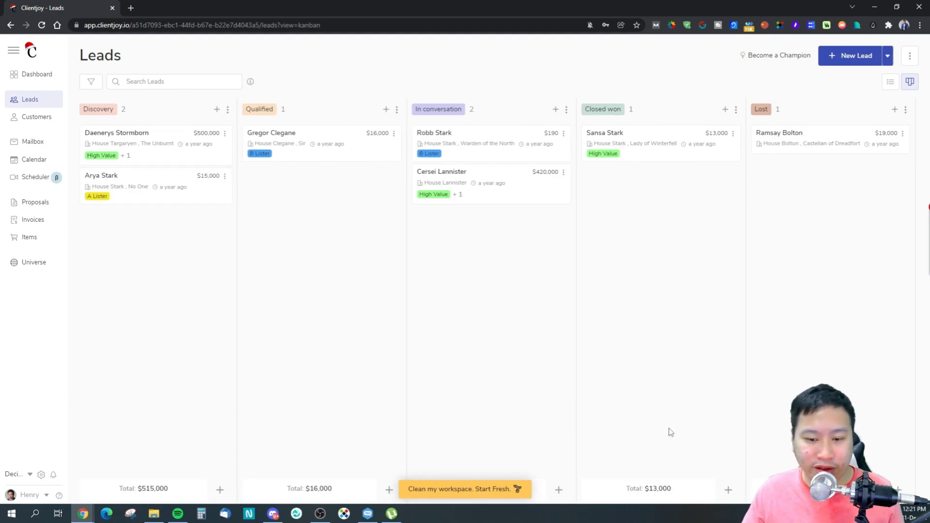
scroll(427, 503, right, 3)
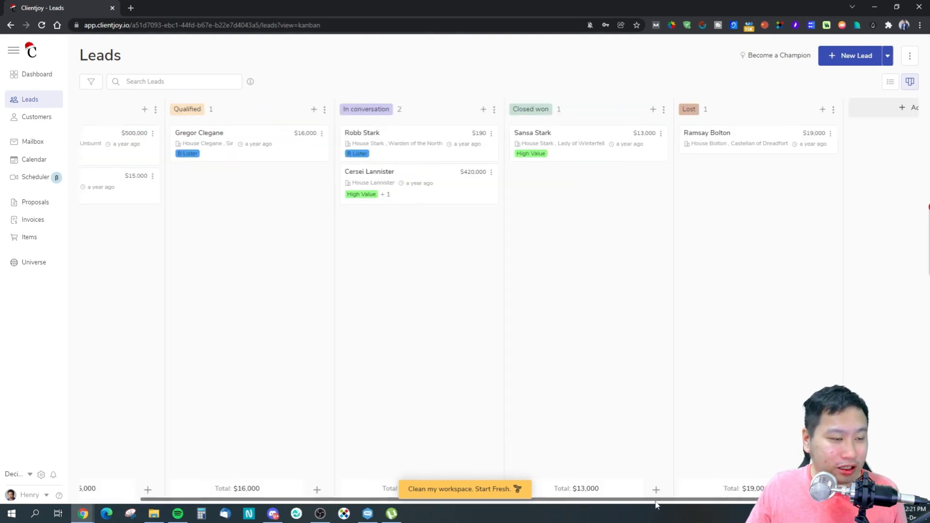
scroll(352, 474, left, 3)
scroll(390, 475, right, 3)
scroll(433, 477, left, 3)
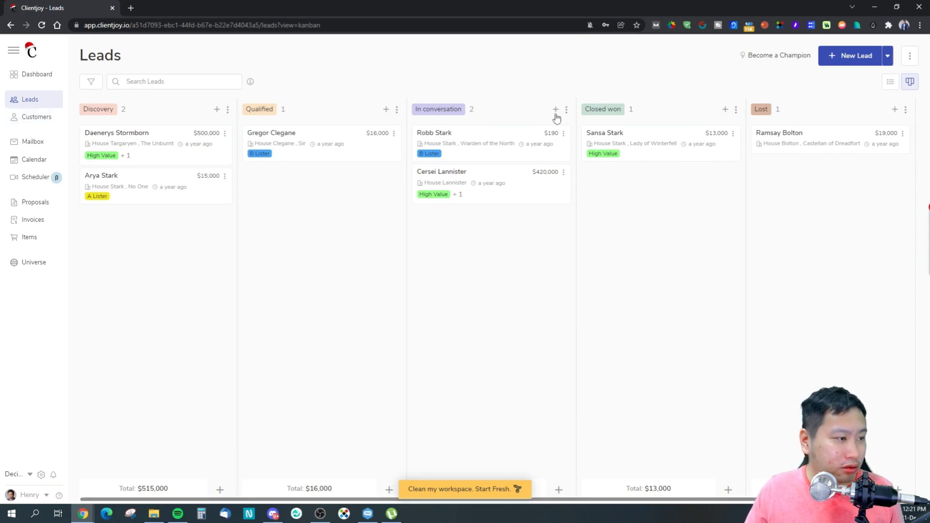
Close the In conversation stage's Update Stage dialog unchanged, then go to Customers.
mouse_move(568, 113)
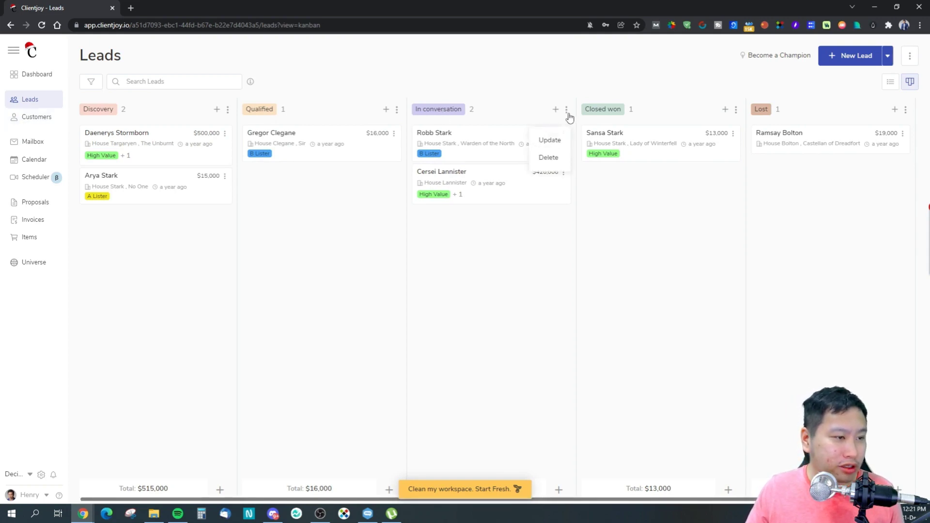
click(555, 142)
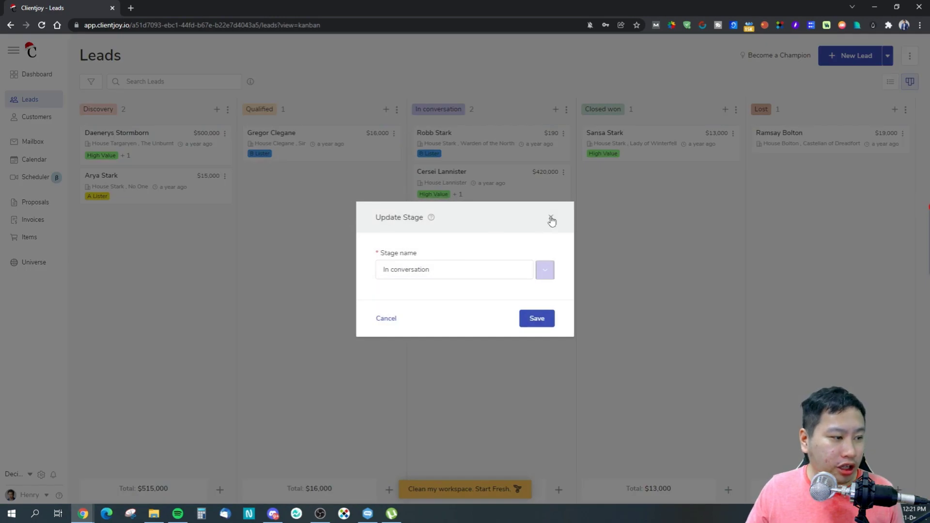
click(549, 219)
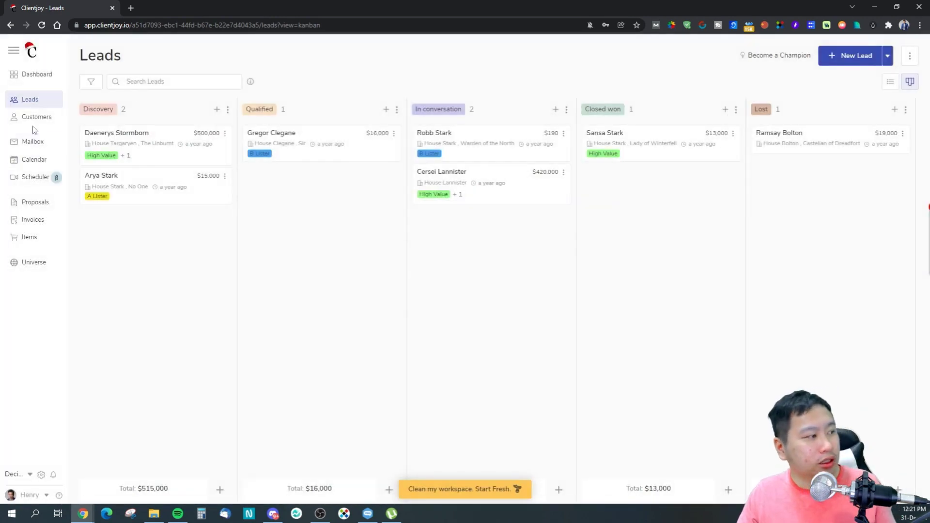
click(40, 113)
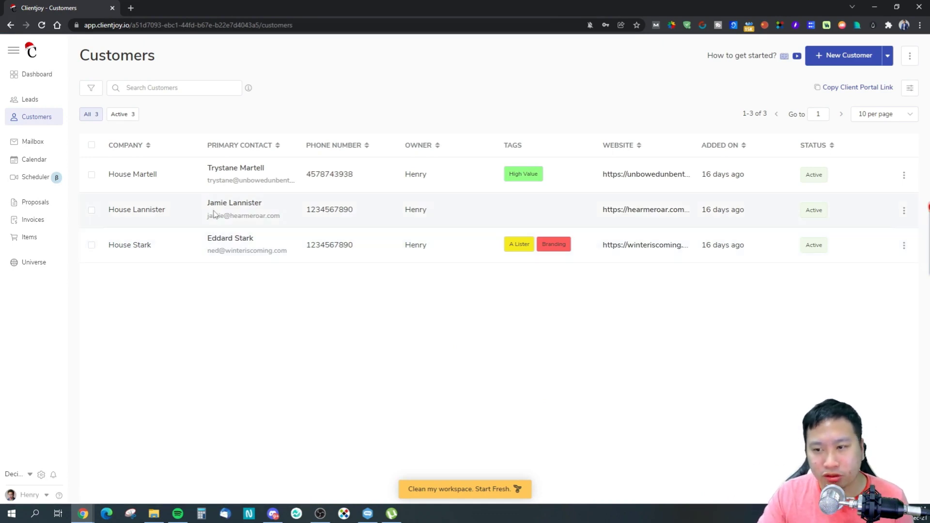
Check the Mailbox, its New Email composer and Email settings, then go to the Calendar.
click(45, 148)
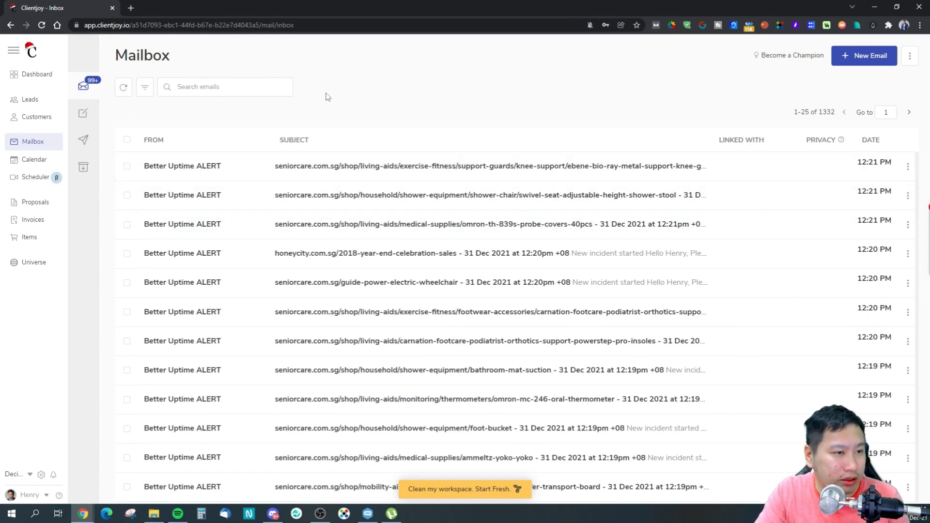
click(835, 56)
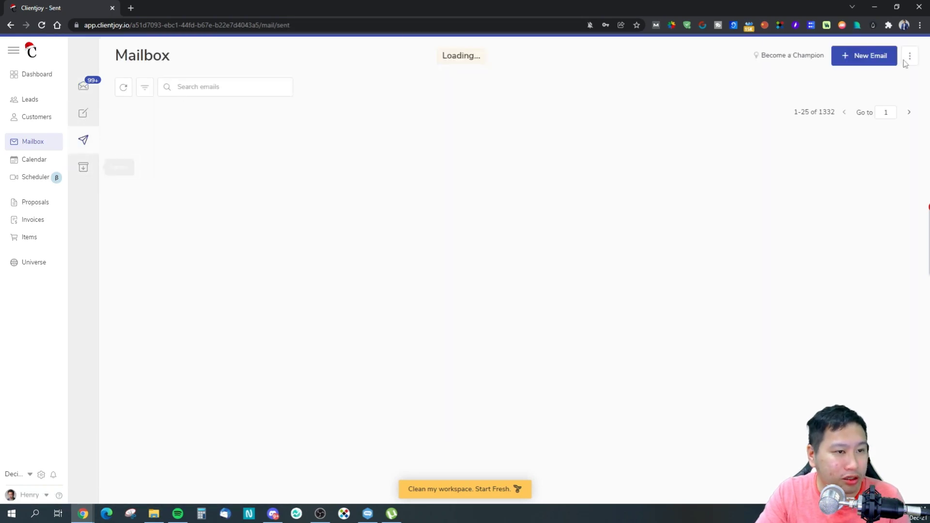
click(911, 60)
click(896, 92)
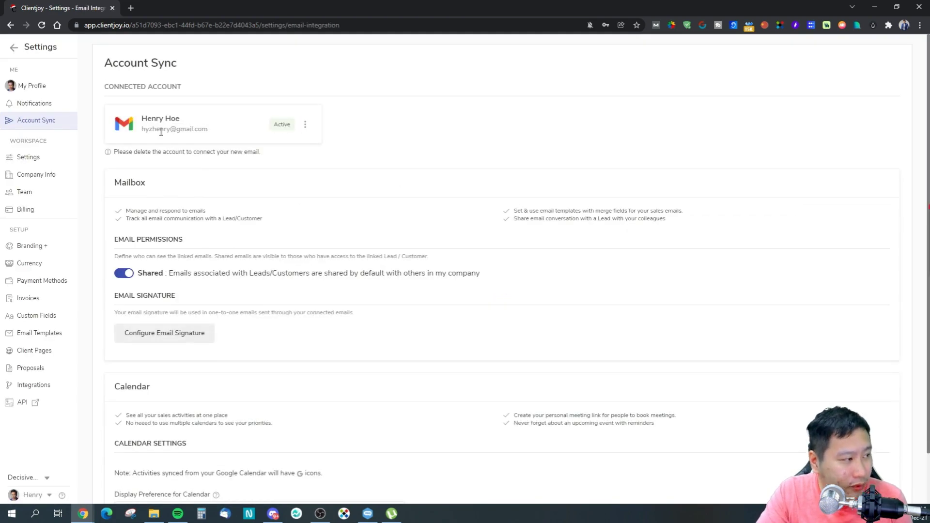
scroll(213, 230, down, 1)
scroll(199, 217, up, 1)
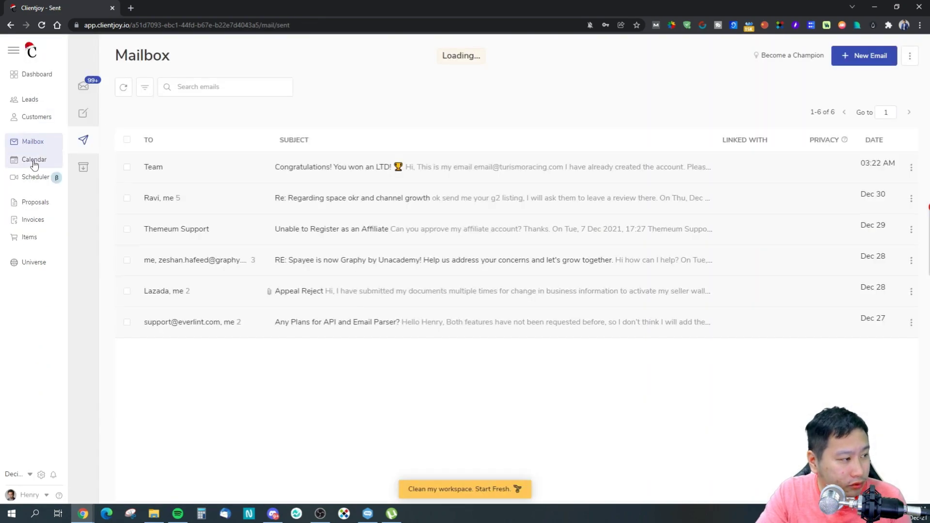
click(34, 161)
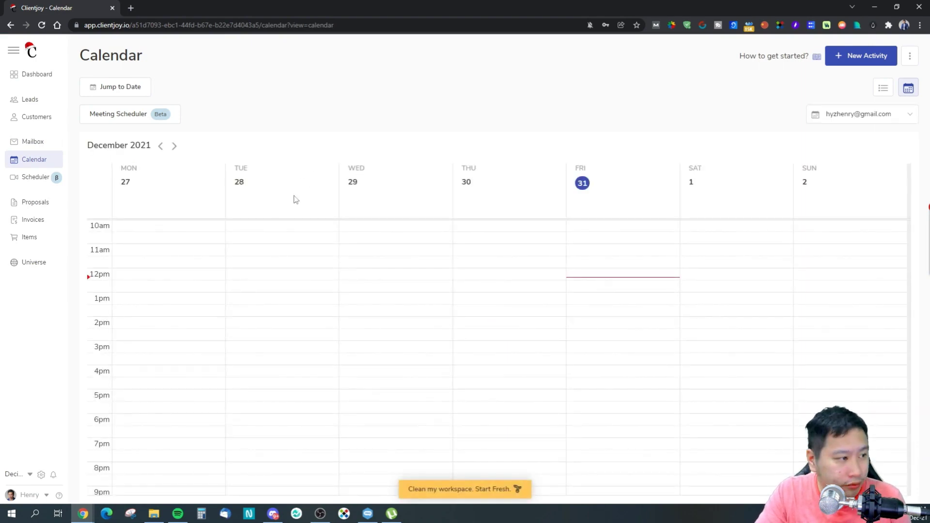
Preview the 30-min Coffee Meeting booking page from the Meeting Scheduler list.
scroll(521, 270, down, 2)
scroll(529, 299, up, 6)
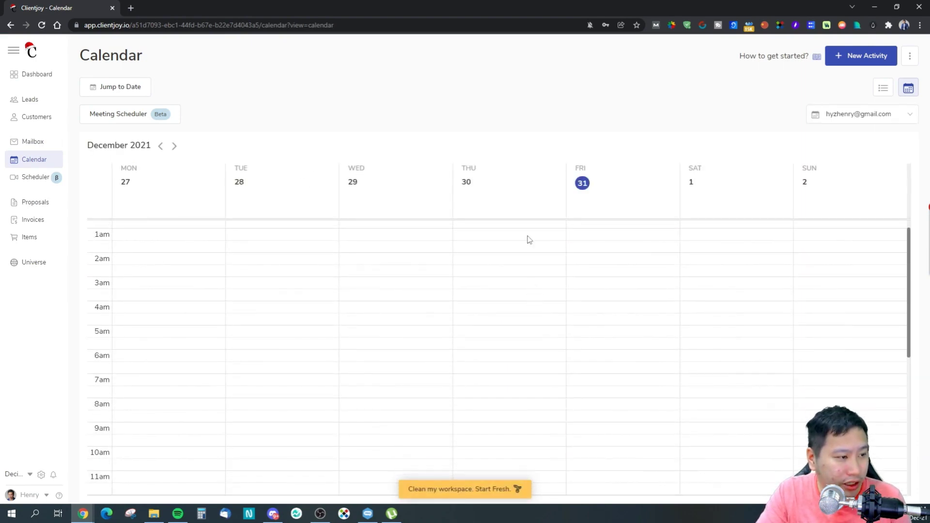
click(127, 120)
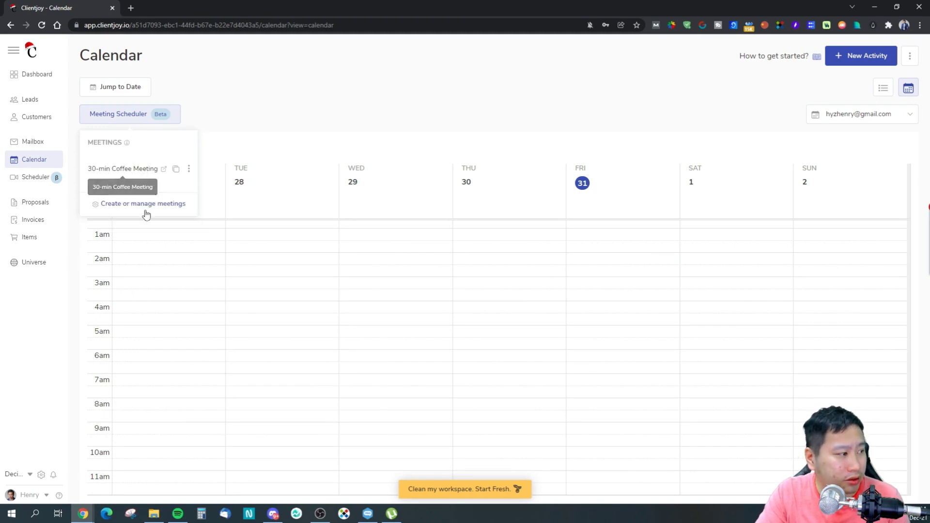
click(164, 170)
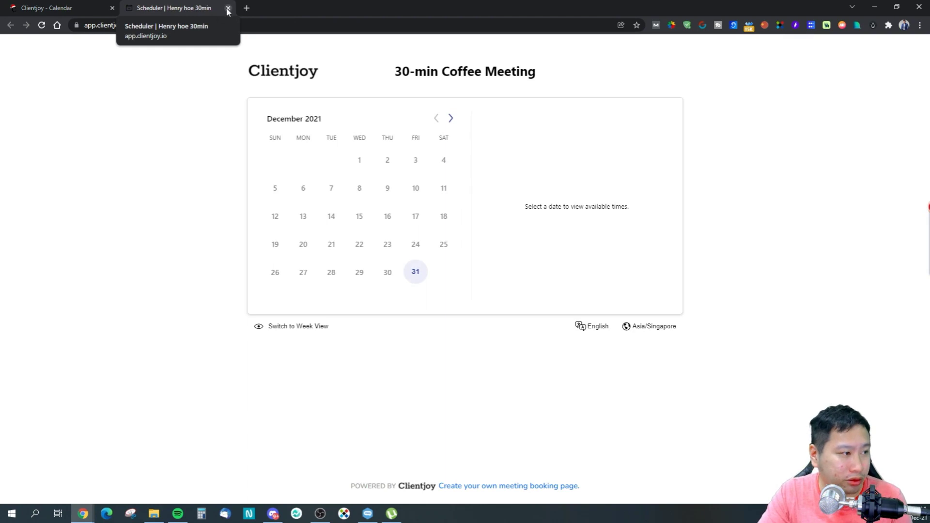
click(228, 8)
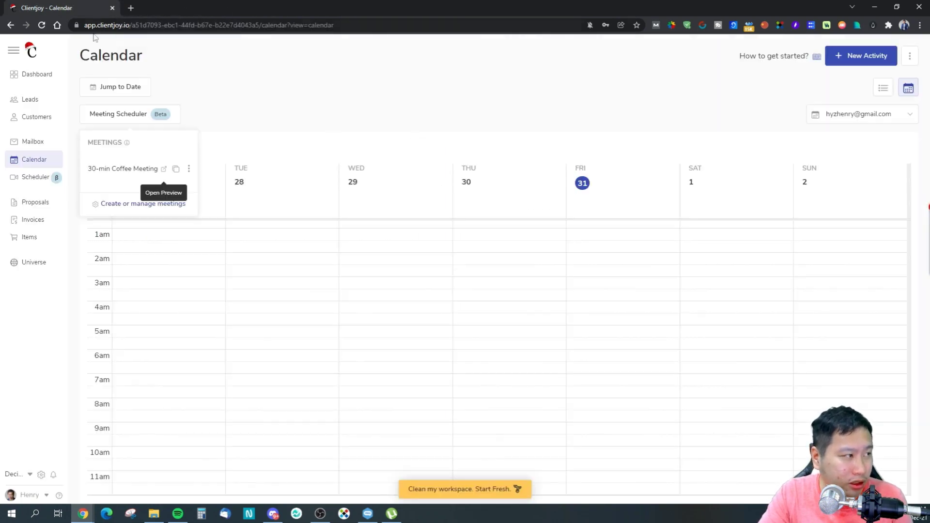
click(235, 75)
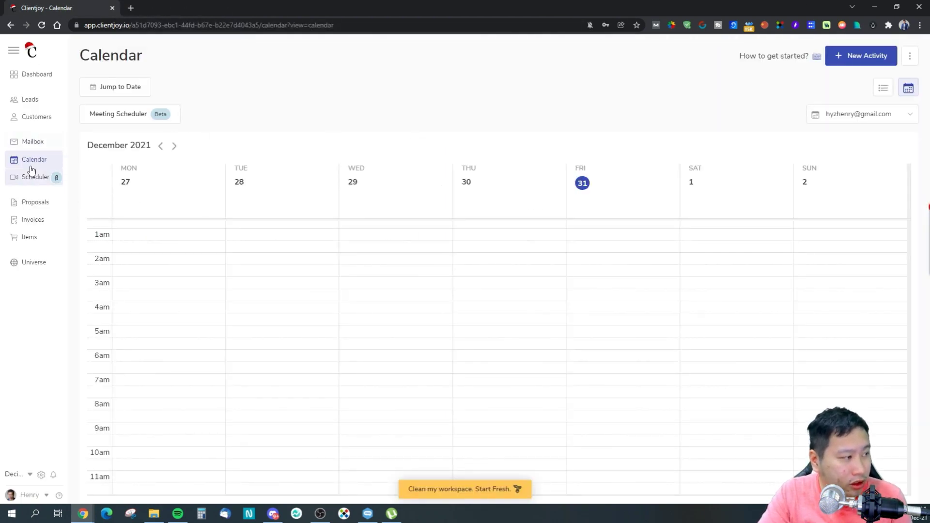
Open and close the Booking Engine window, then go to the Proposals list.
click(36, 177)
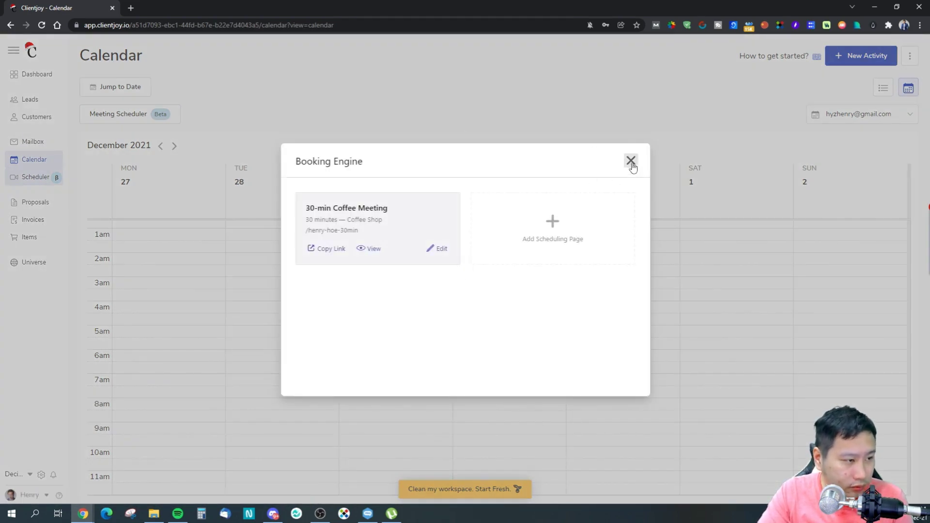
click(631, 165)
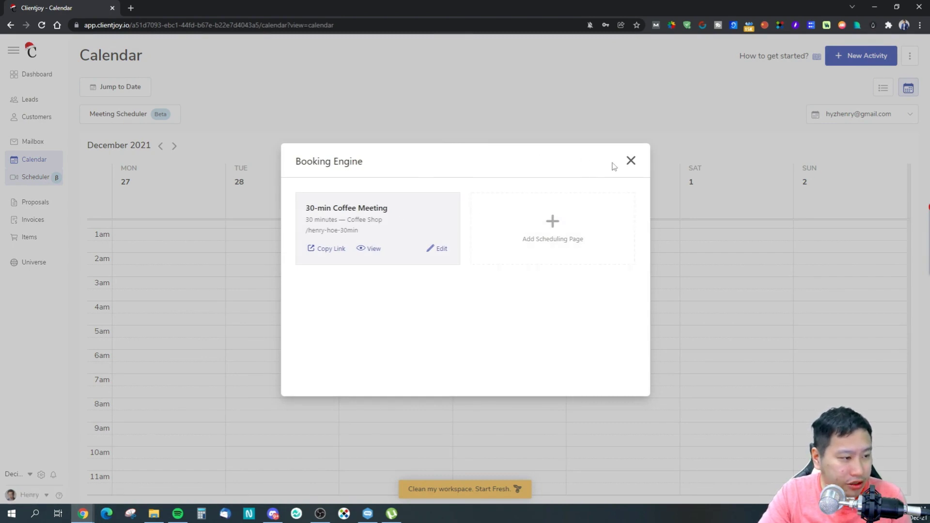
click(634, 164)
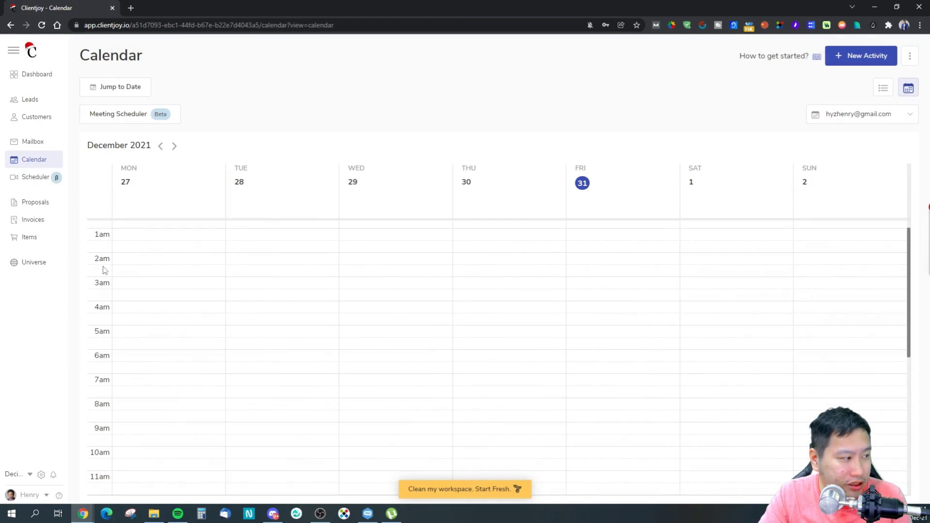
click(46, 205)
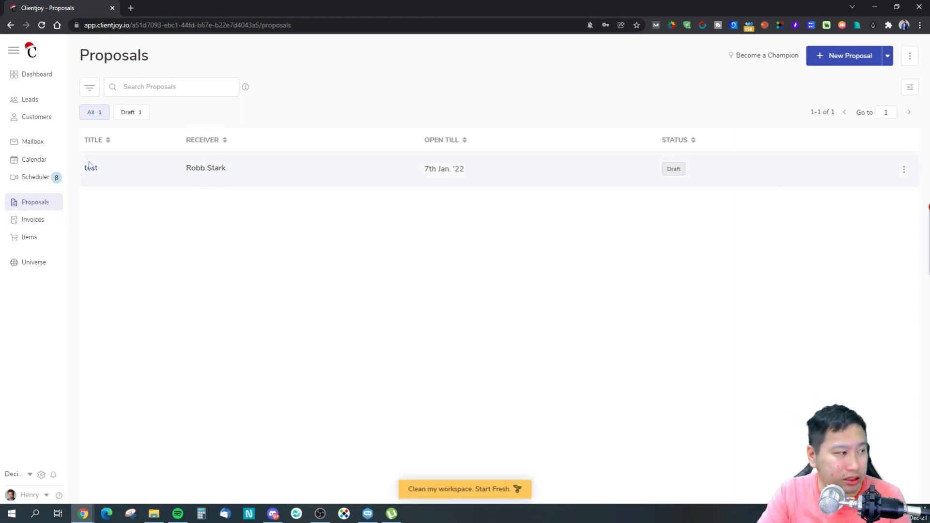
Start a new proposal and title it 'test', correcting the mistyped title.
click(888, 56)
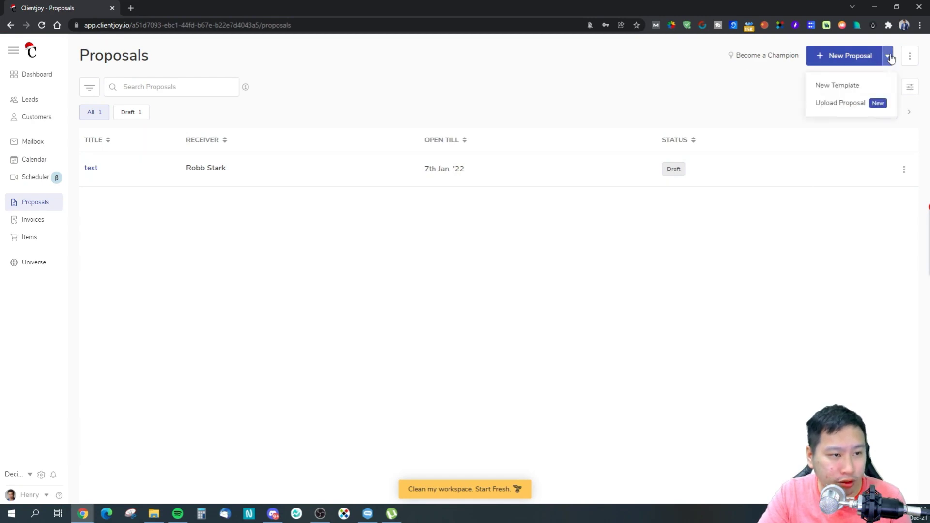
click(848, 57)
click(378, 244)
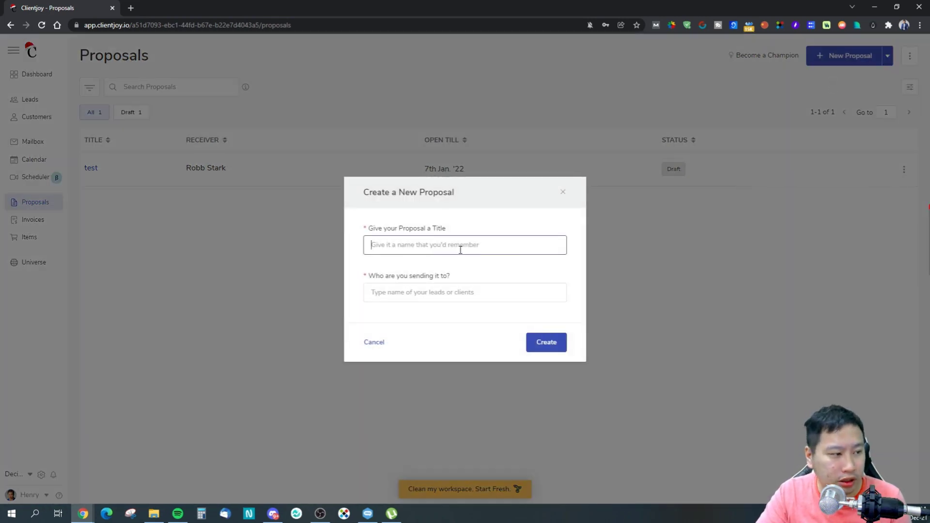
text(yrdy)
click(430, 294)
text(r)
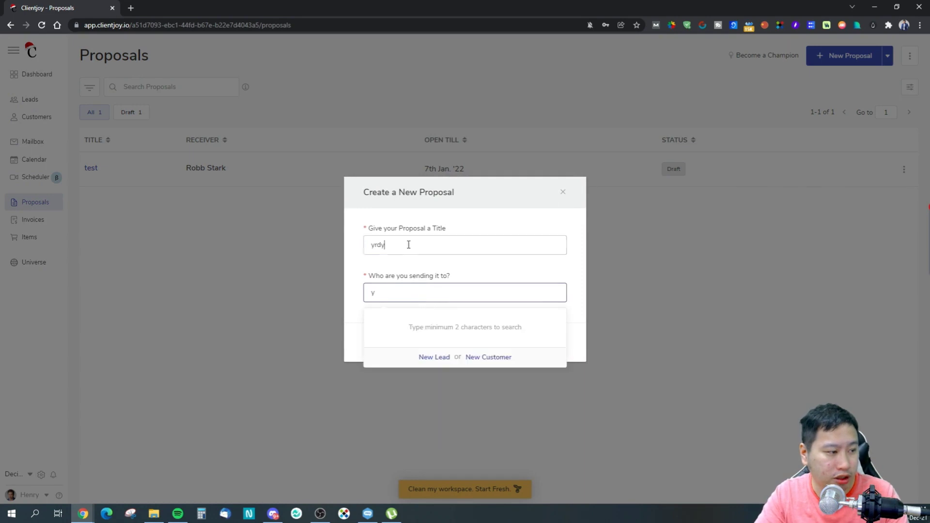
drag(409, 245, 336, 252)
text(test)
Search for and choose the House Targaryen lead as recipient, then create the proposal.
click(411, 293)
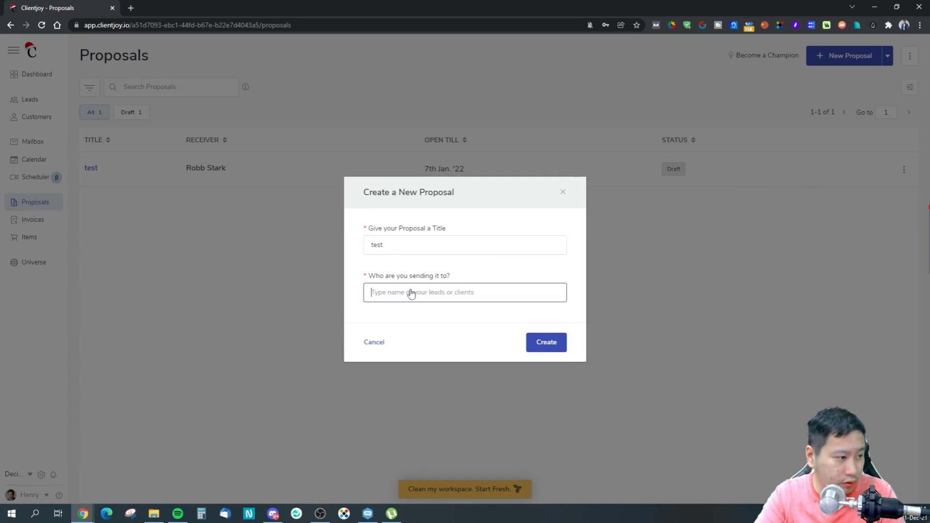
click(440, 237)
click(443, 298)
text(rg)
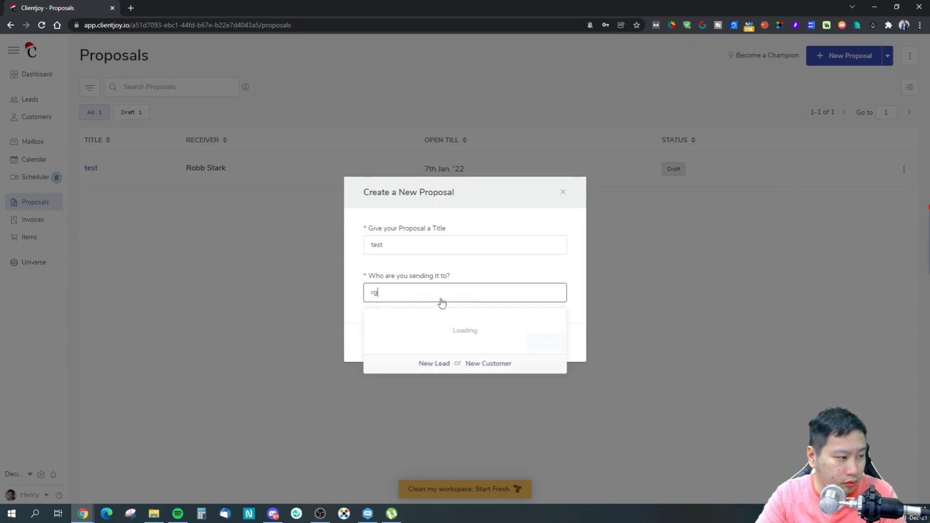
key(BackSpace)
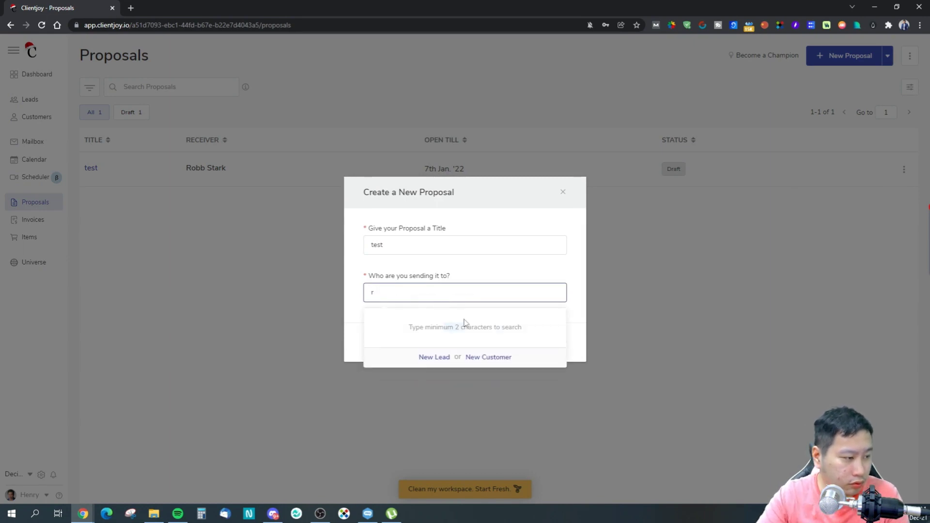
text(daen)
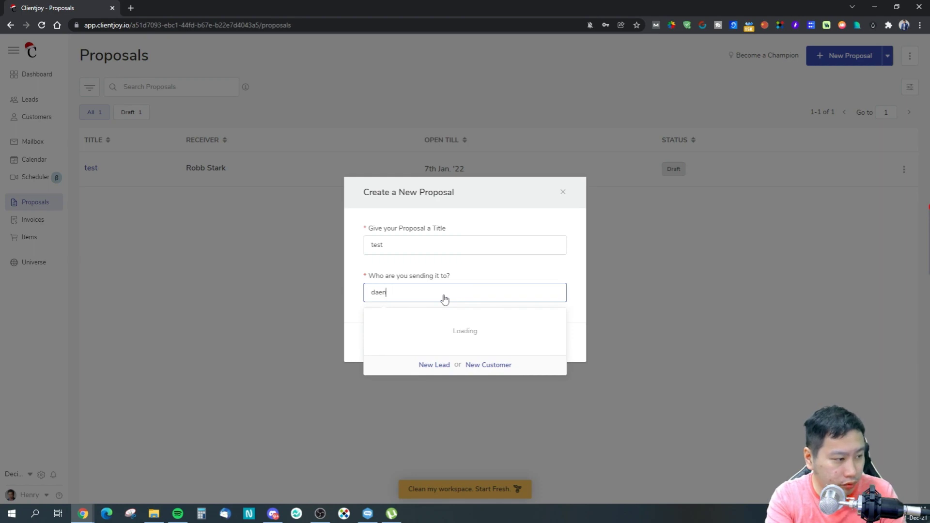
key(BackSpace)
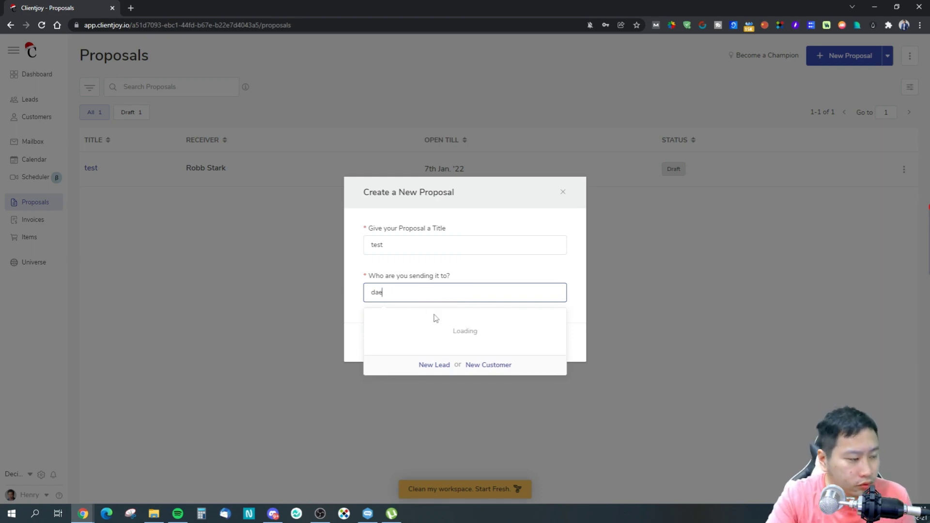
click(434, 331)
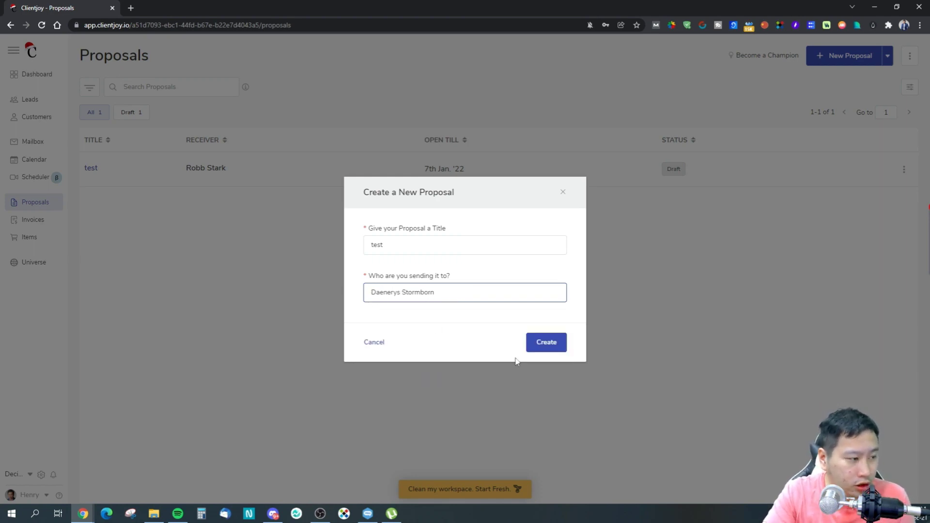
click(545, 345)
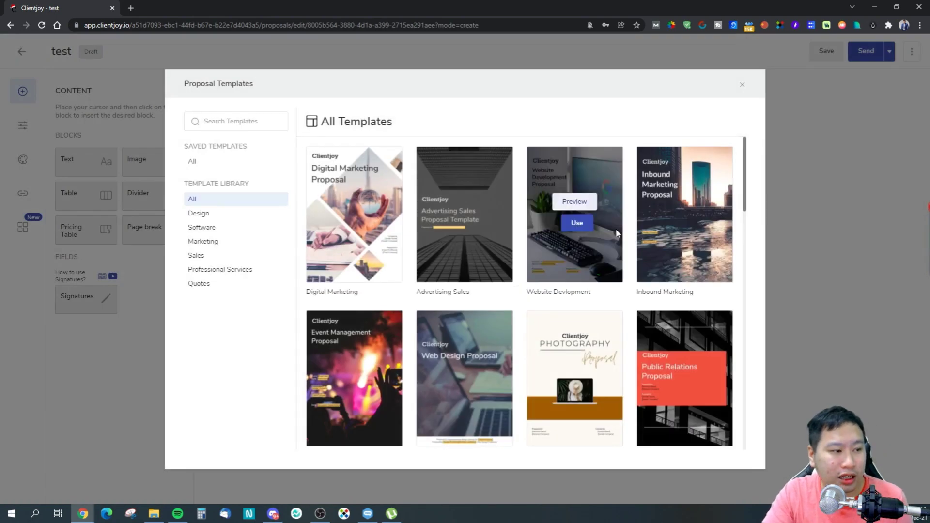
Browse the proposal template gallery and open the Website Redesign preview.
scroll(750, 192, down, 1)
scroll(750, 192, down, 15)
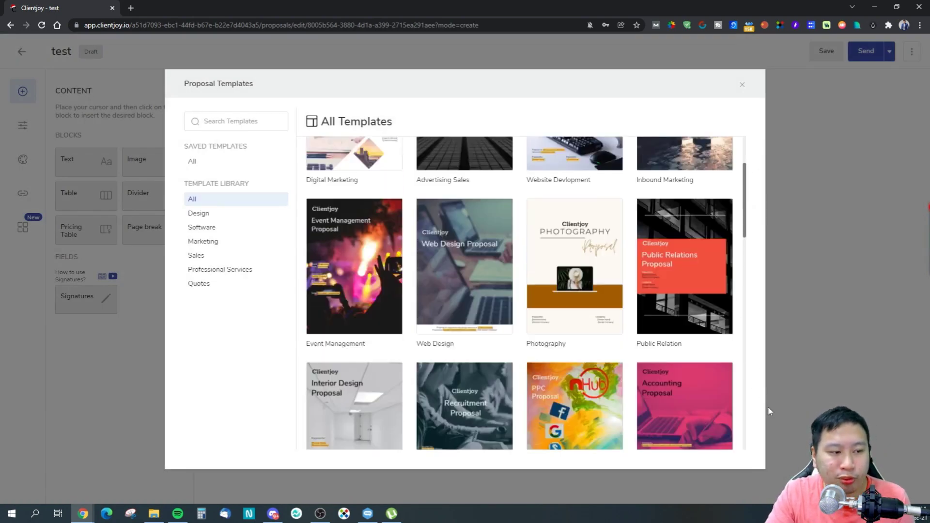
scroll(521, 366, up, 6)
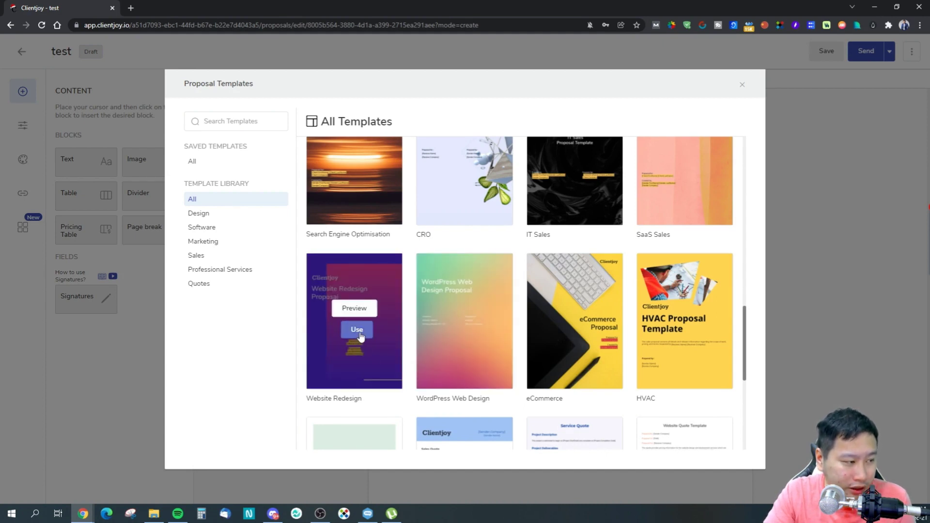
click(355, 310)
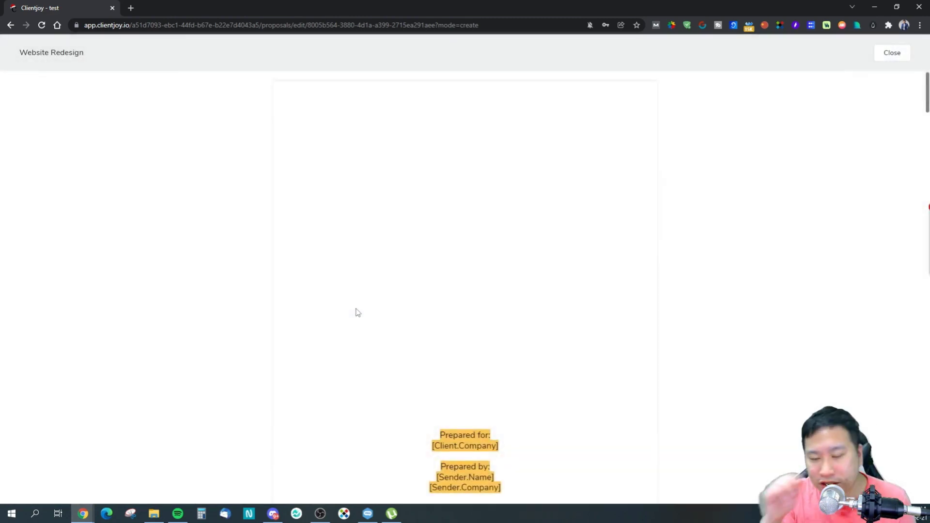
Scroll the Website Redesign template down to its Pricing section, then close the preview.
scroll(371, 332, down, 7)
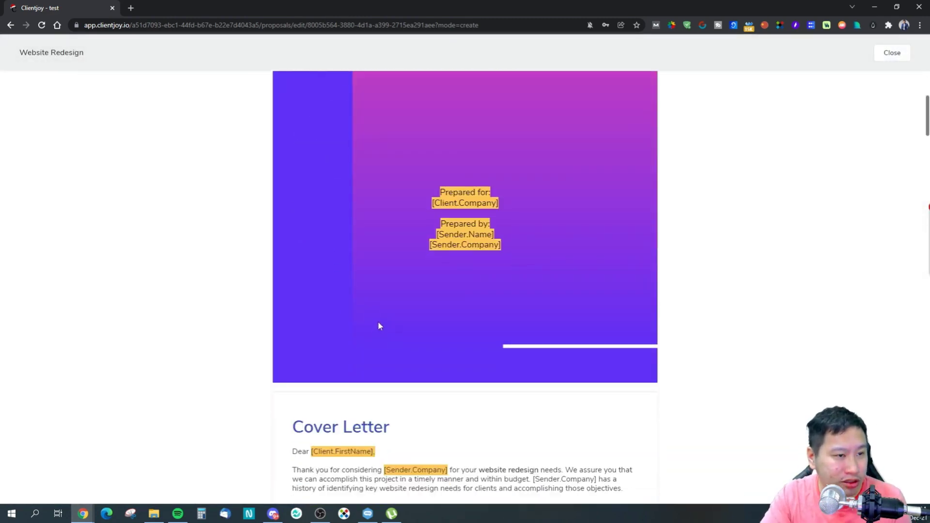
scroll(378, 327, down, 4)
scroll(377, 327, up, 11)
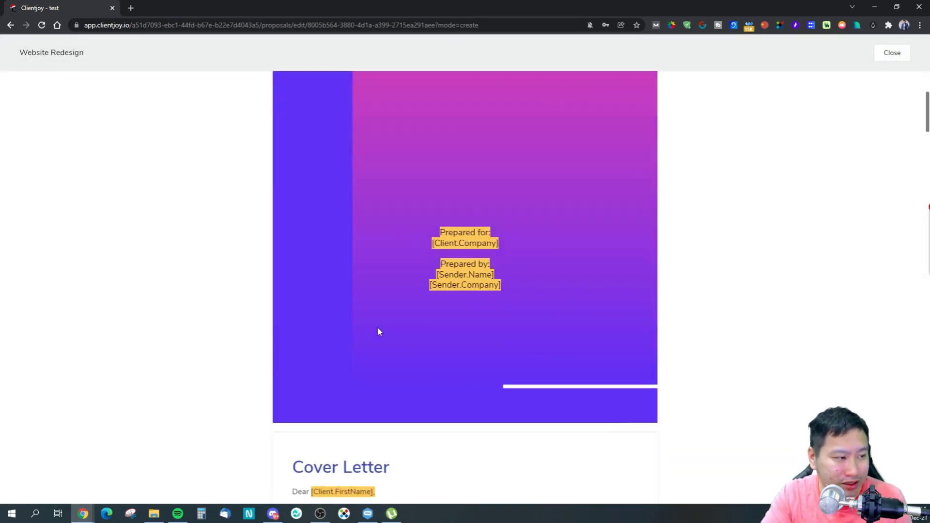
scroll(370, 334, down, 10)
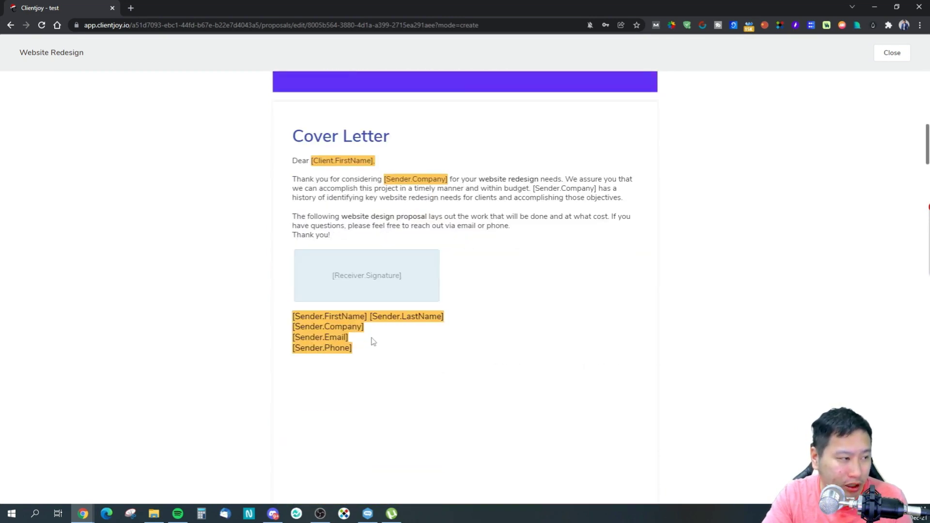
scroll(334, 224, down, 12)
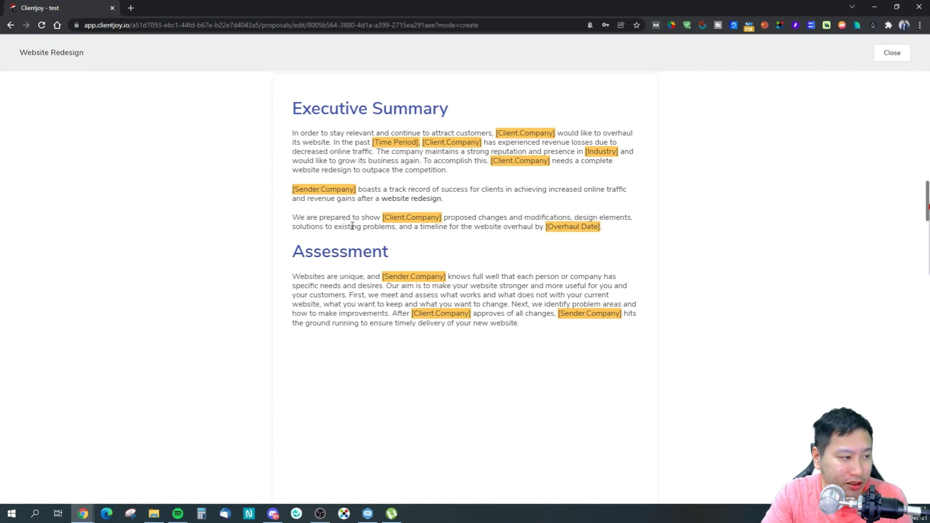
scroll(388, 264, down, 12)
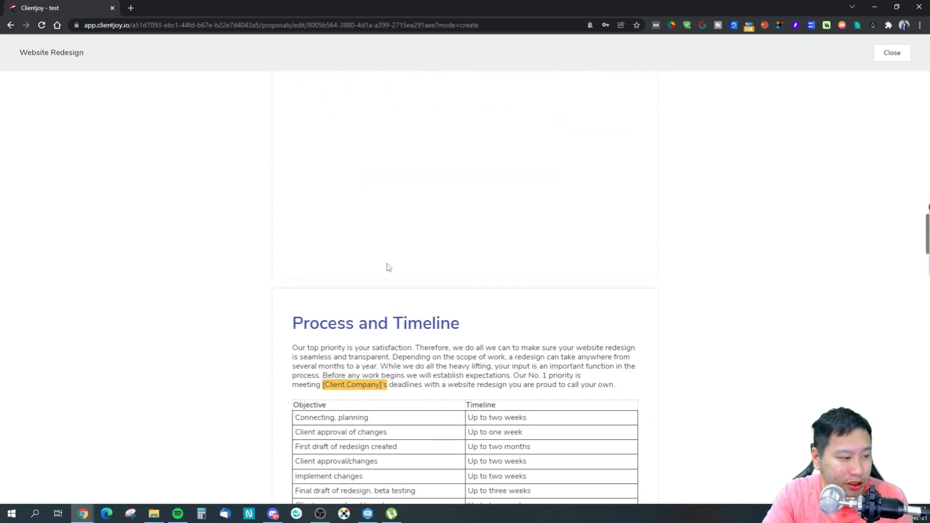
scroll(359, 228, up, 2)
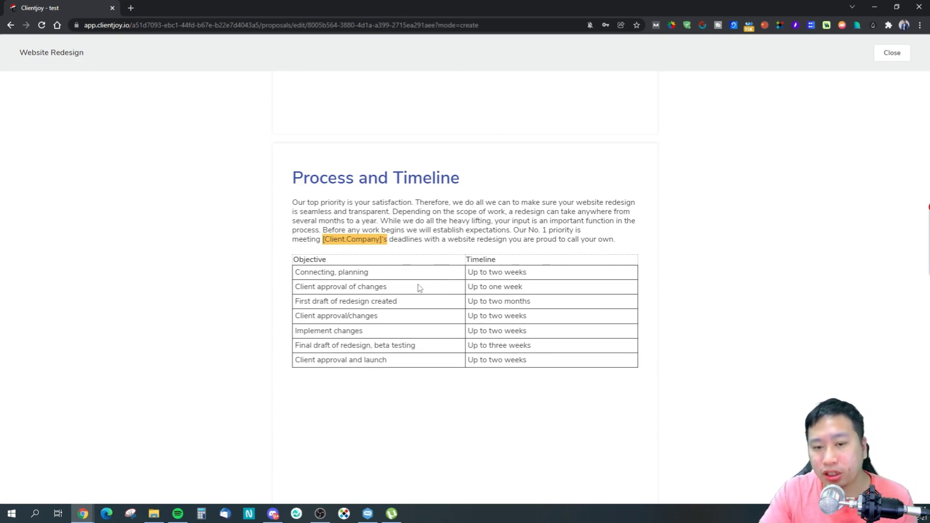
scroll(194, 331, down, 4)
scroll(347, 324, down, 6)
scroll(368, 330, up, 1)
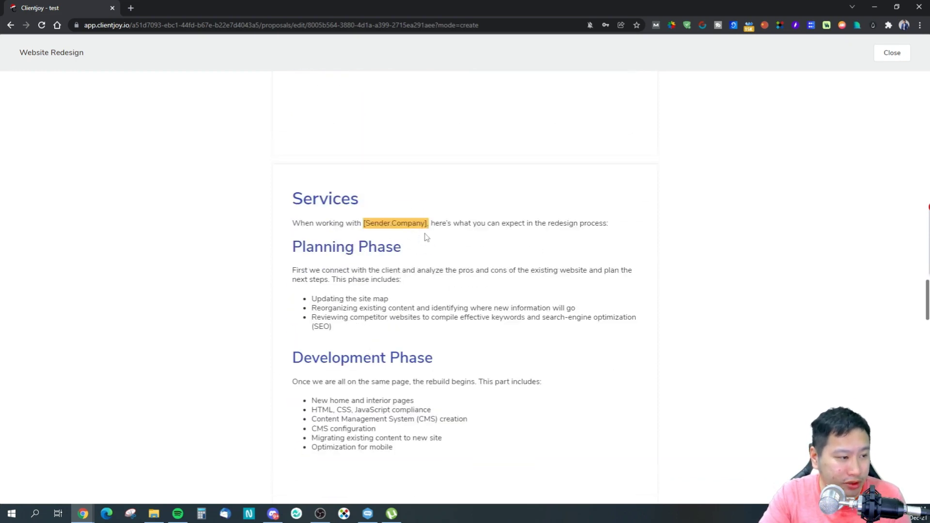
scroll(394, 316, down, 7)
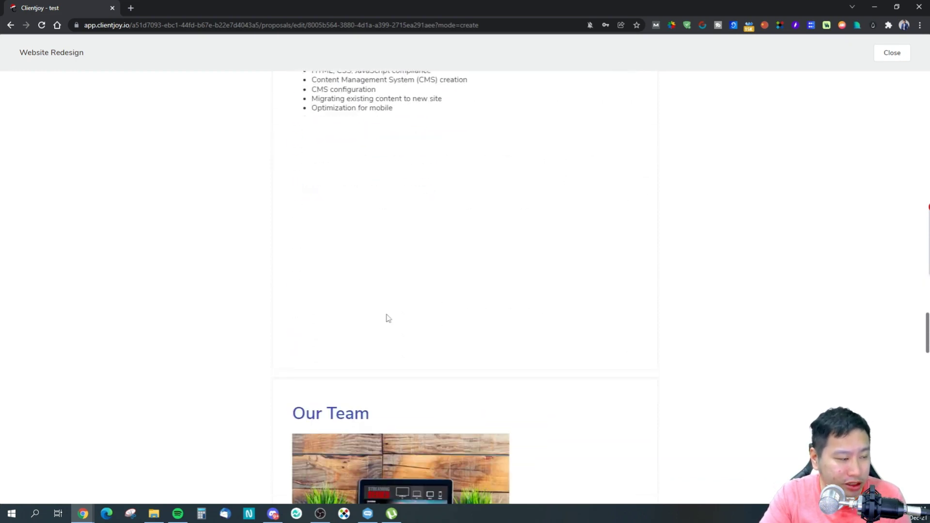
scroll(390, 316, up, 6)
scroll(387, 314, down, 7)
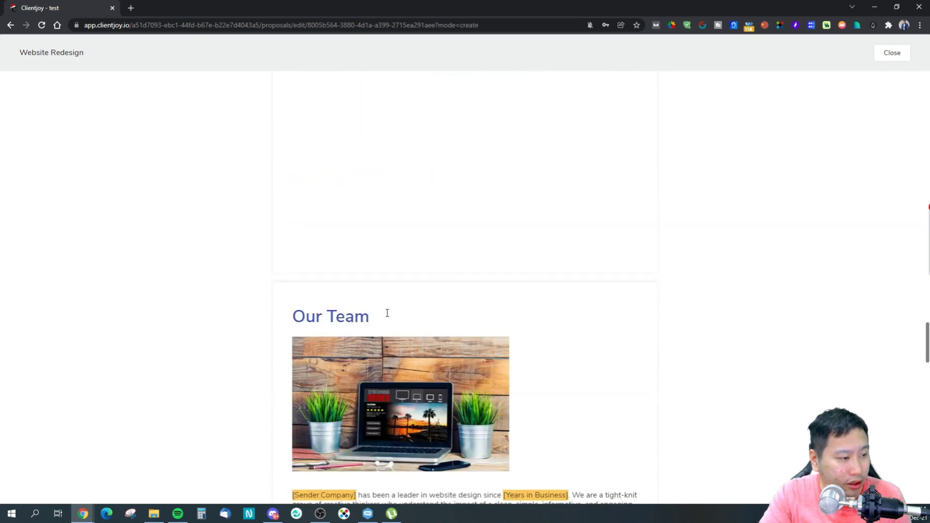
scroll(388, 313, down, 14)
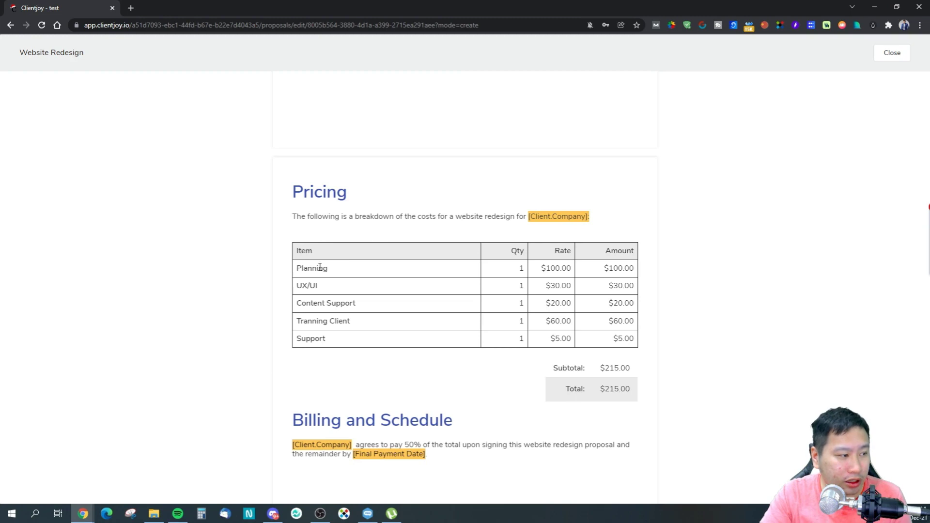
scroll(455, 303, down, 2)
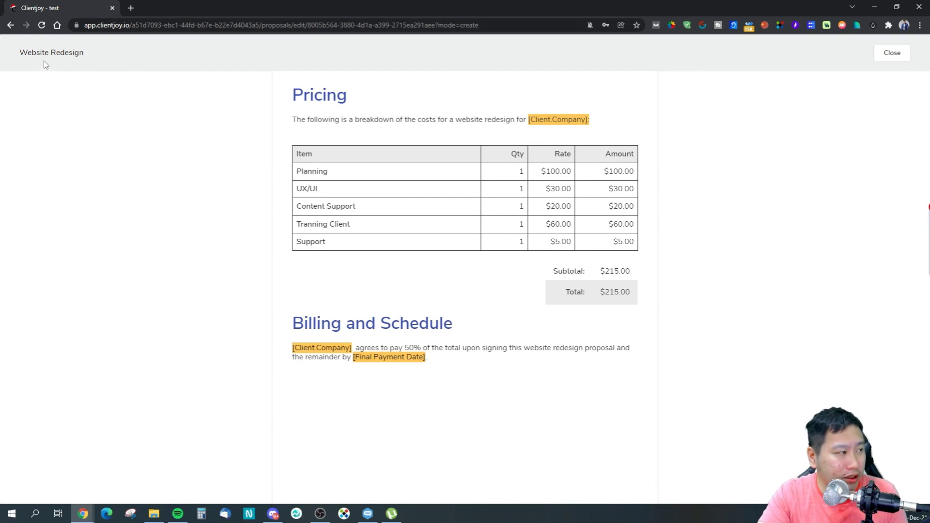
scroll(828, 135, up, 3)
click(890, 54)
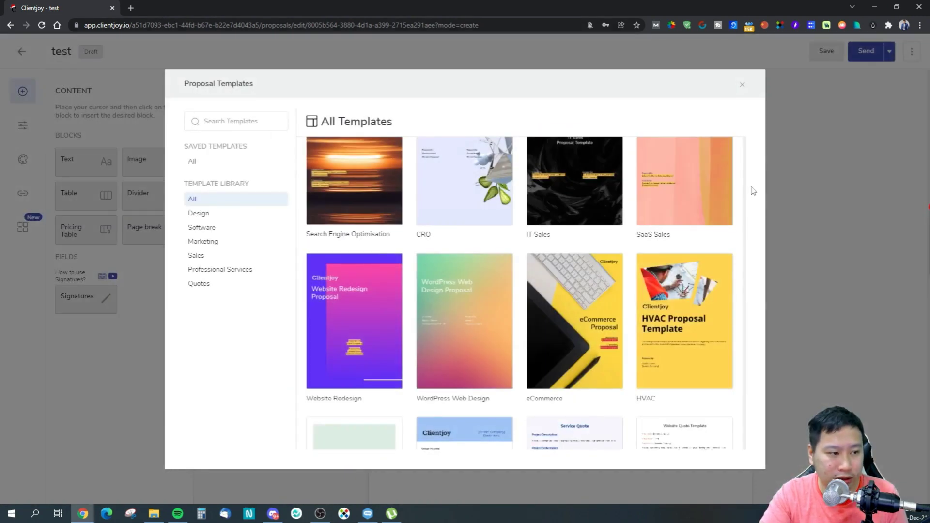
Dismiss the template gallery to reach the blank 'test' proposal and check its more-actions menu.
click(742, 87)
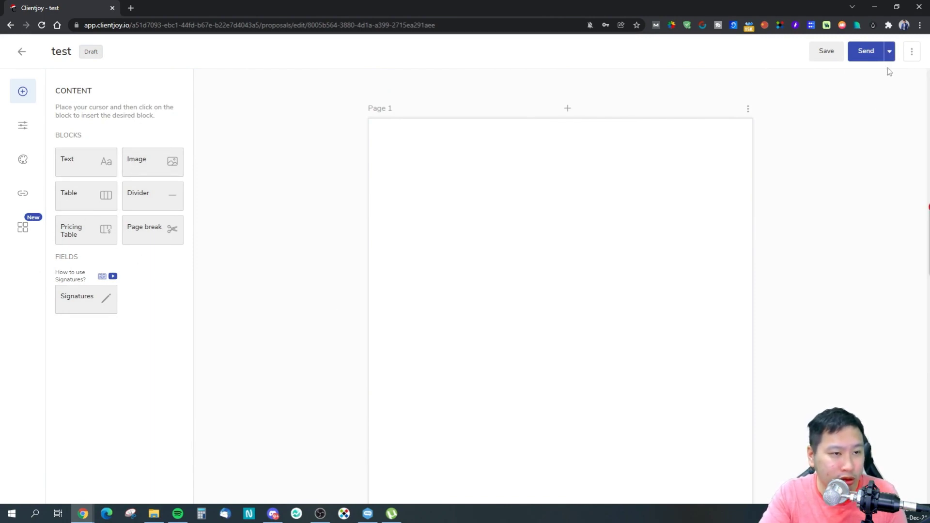
click(913, 53)
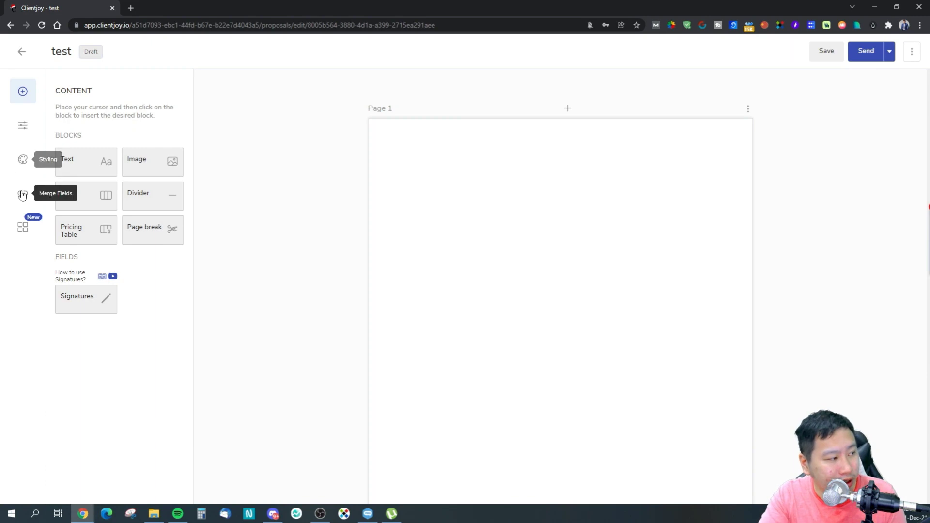
click(23, 227)
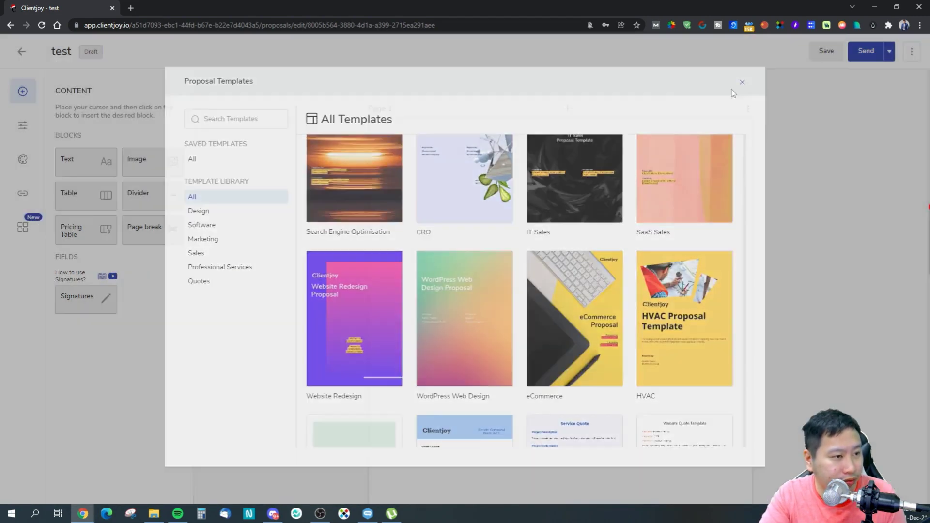
click(741, 84)
scroll(552, 304, down, 5)
scroll(234, 257, up, 5)
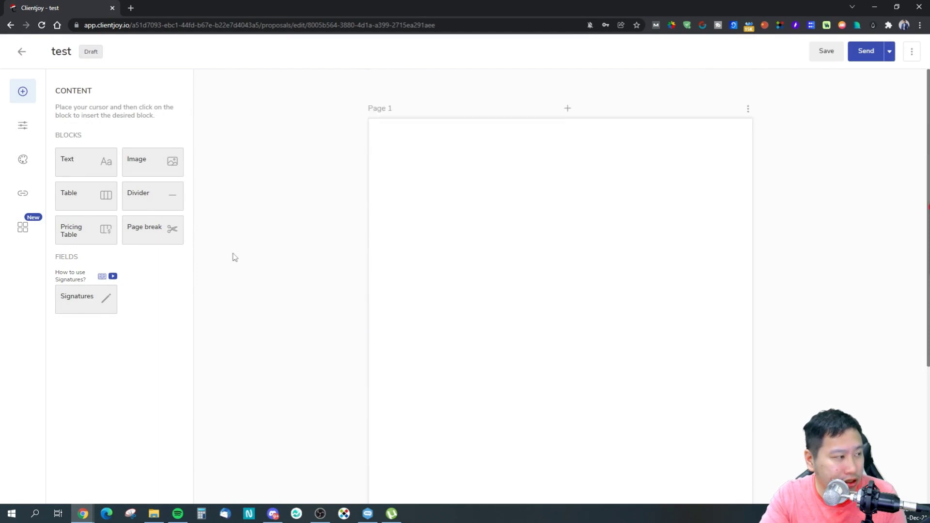
Inspect the Settings, Styling and Merge Fields panels, then exit the proposal editor.
click(23, 126)
click(23, 159)
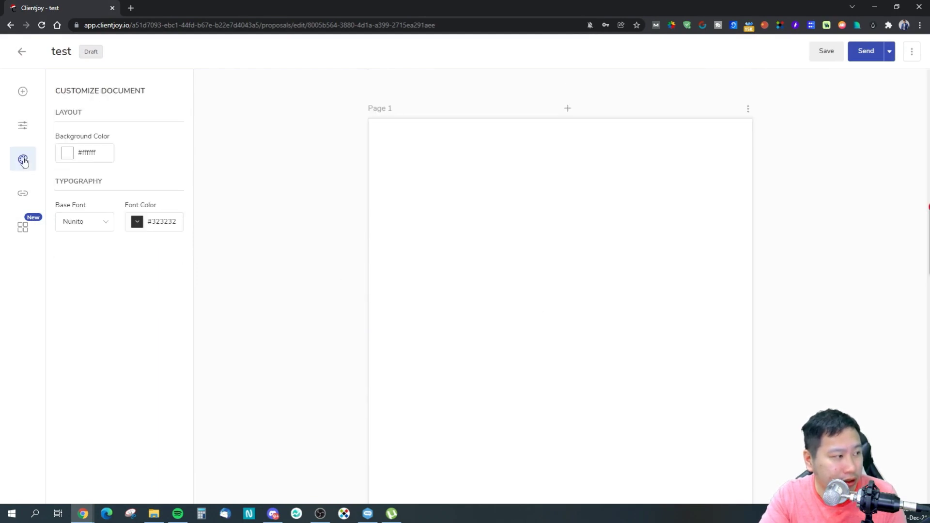
click(23, 193)
click(22, 227)
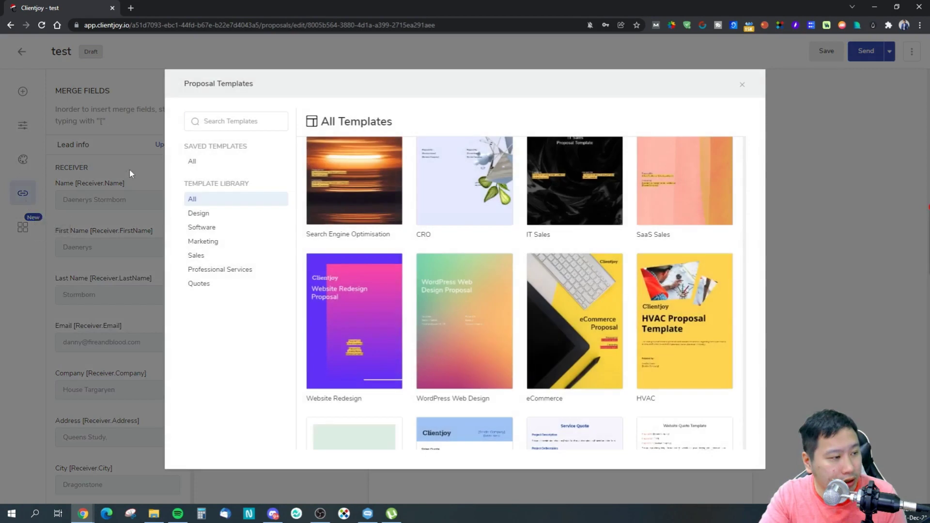
click(742, 84)
click(22, 52)
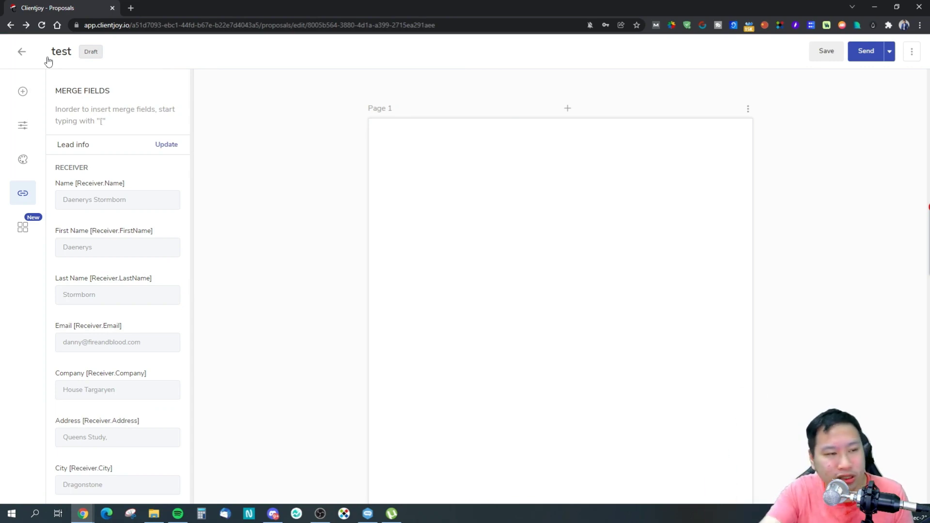
click(22, 52)
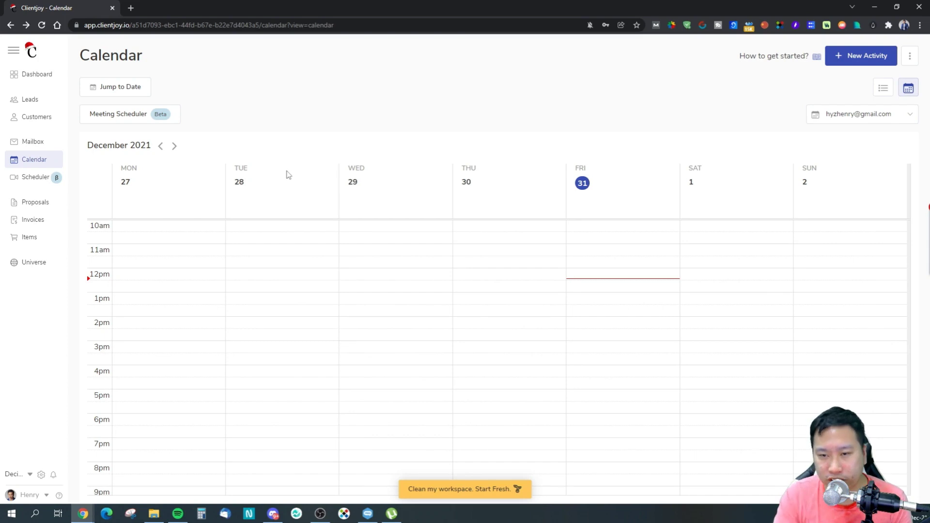
From the Invoices page, create a new invoice with House Martell as receiver.
click(32, 221)
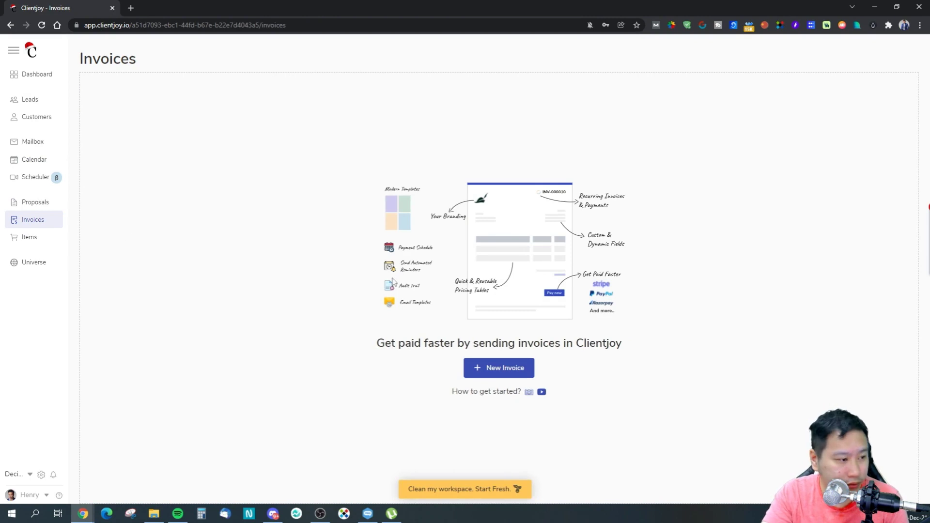
click(500, 373)
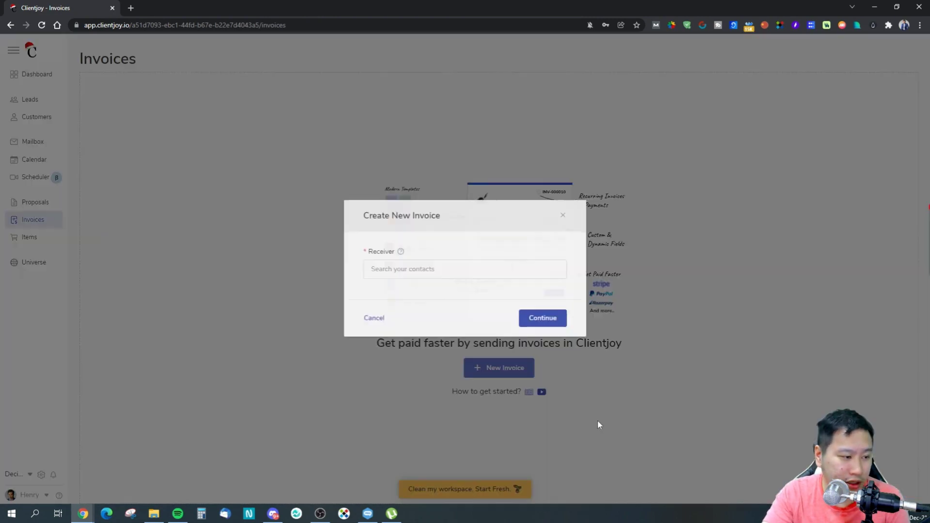
click(454, 270)
click(433, 297)
click(534, 324)
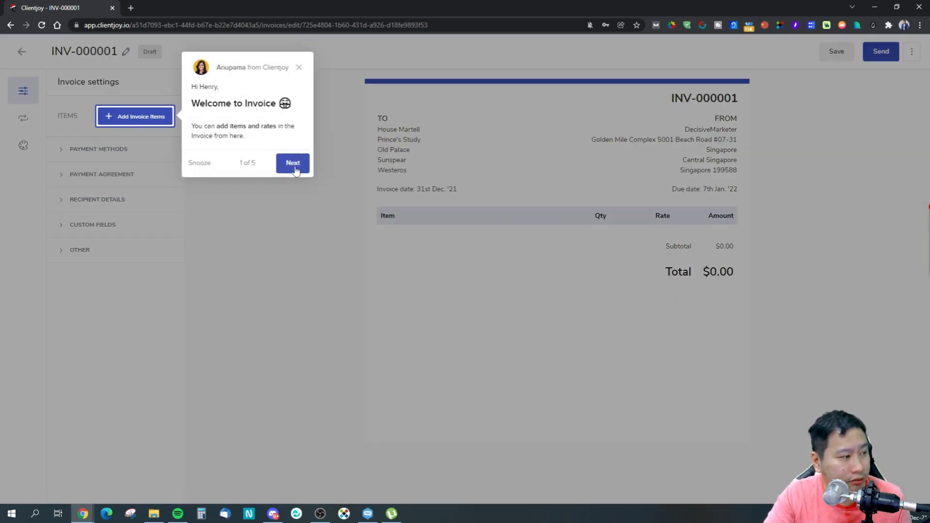
Step through and dismiss the invoice welcome tour.
click(294, 167)
click(519, 323)
click(518, 326)
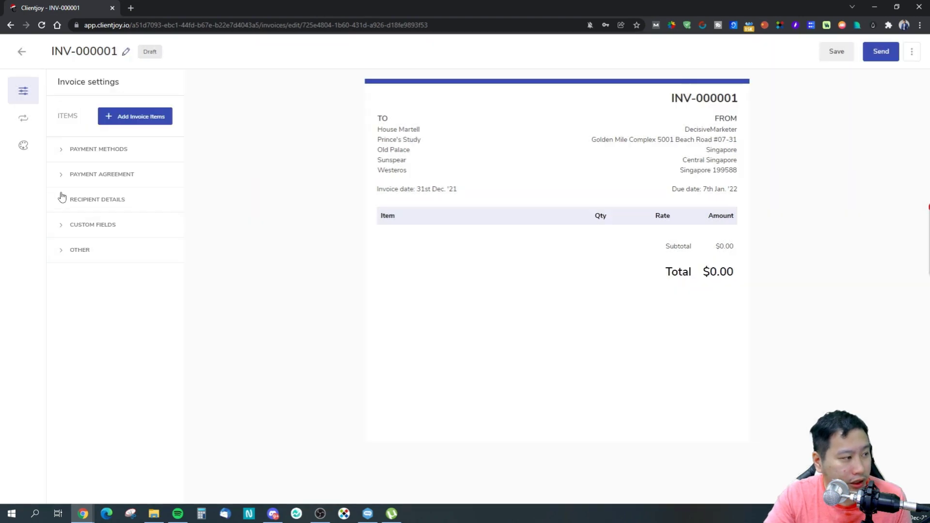
click(73, 195)
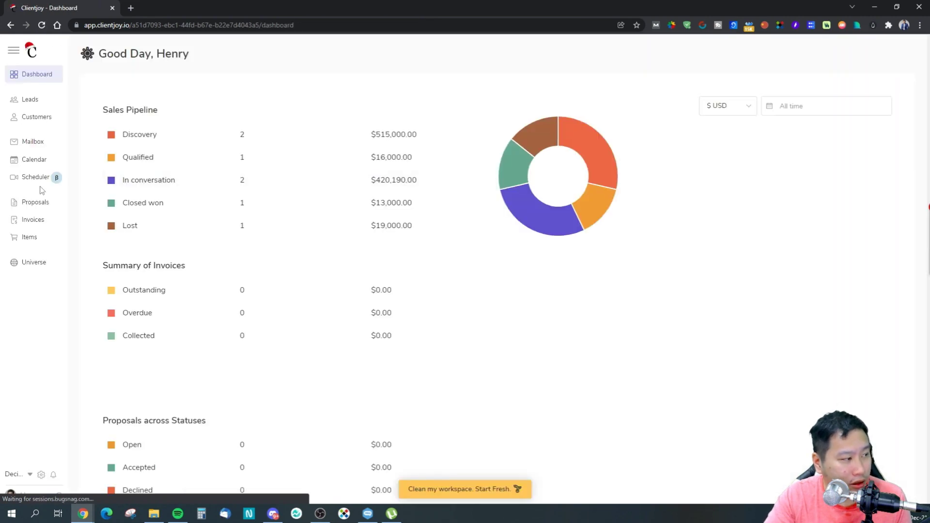
Reopen draft INV-000001 from the Invoices list and begin adding line items.
click(31, 220)
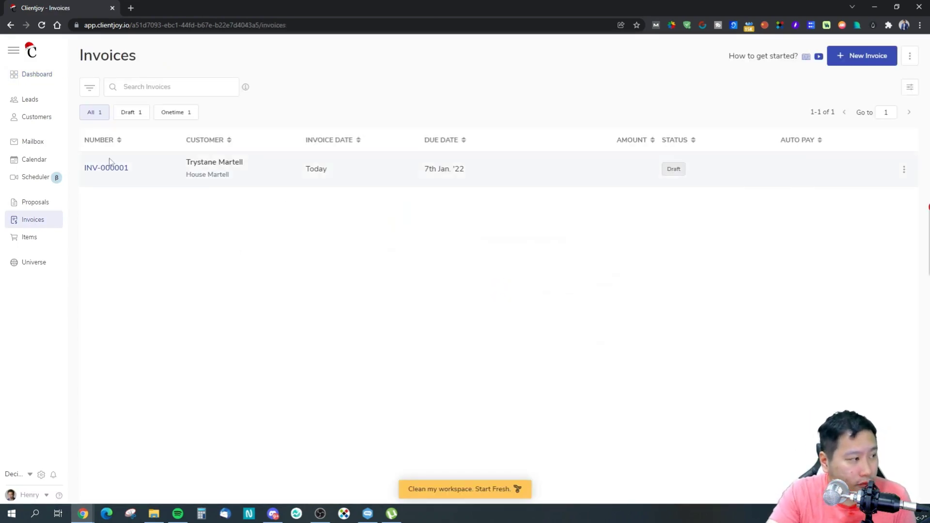
click(136, 169)
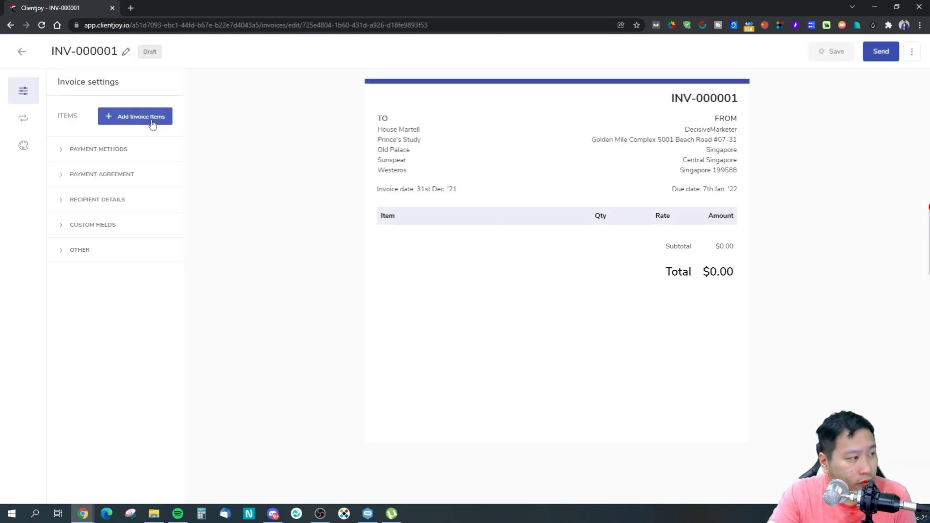
click(172, 127)
Open the item list and a new-item form, then close both without adding any items.
click(63, 122)
click(110, 146)
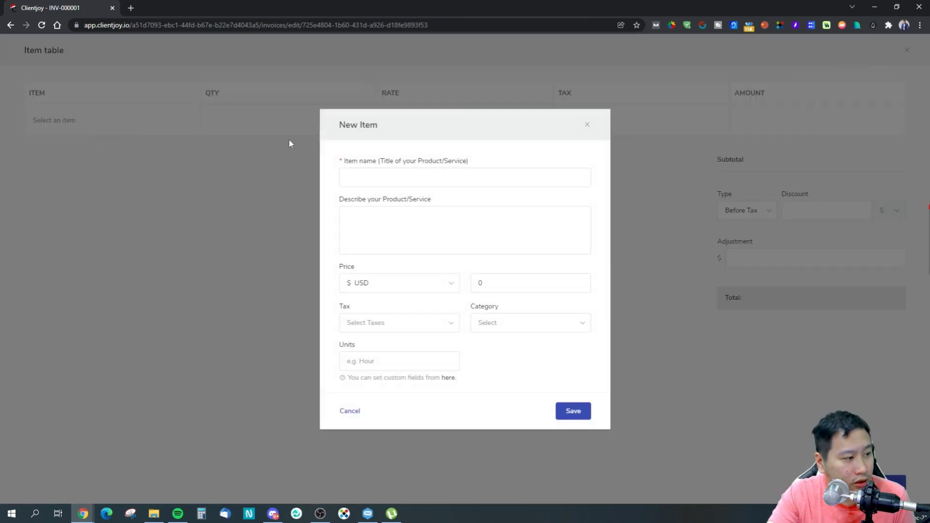
click(587, 125)
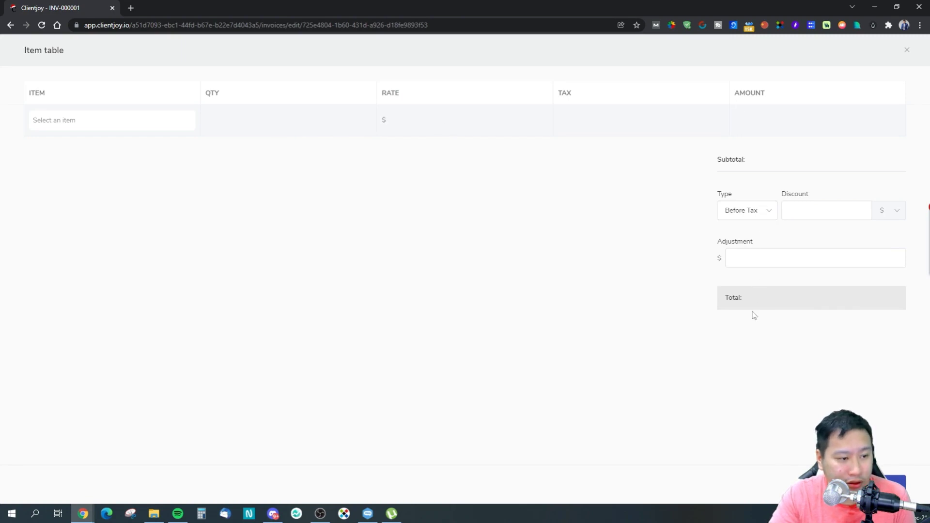
click(907, 52)
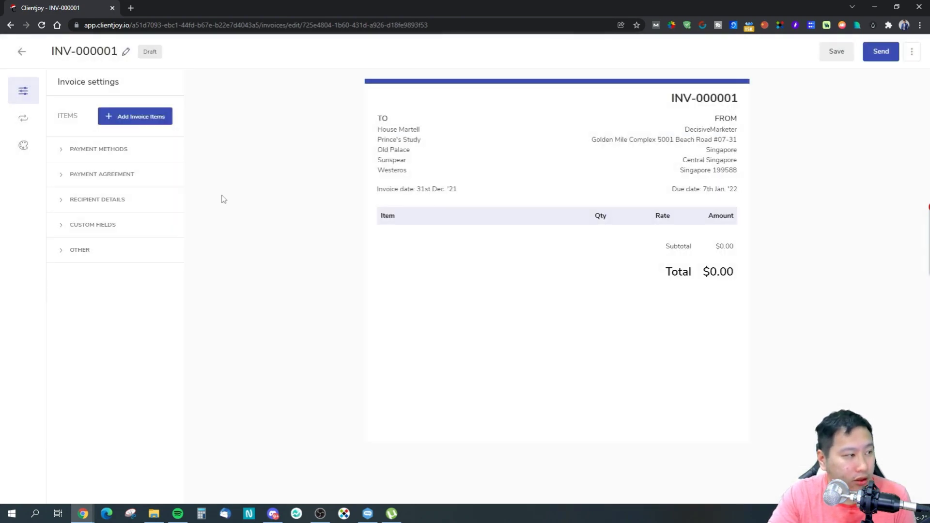
Review the available payment modes, leaving none chosen.
click(129, 150)
click(113, 194)
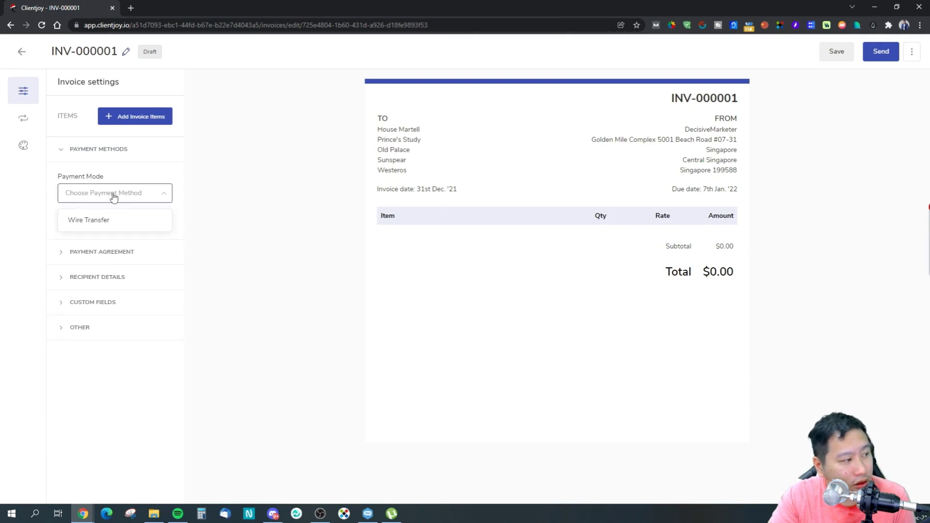
click(283, 245)
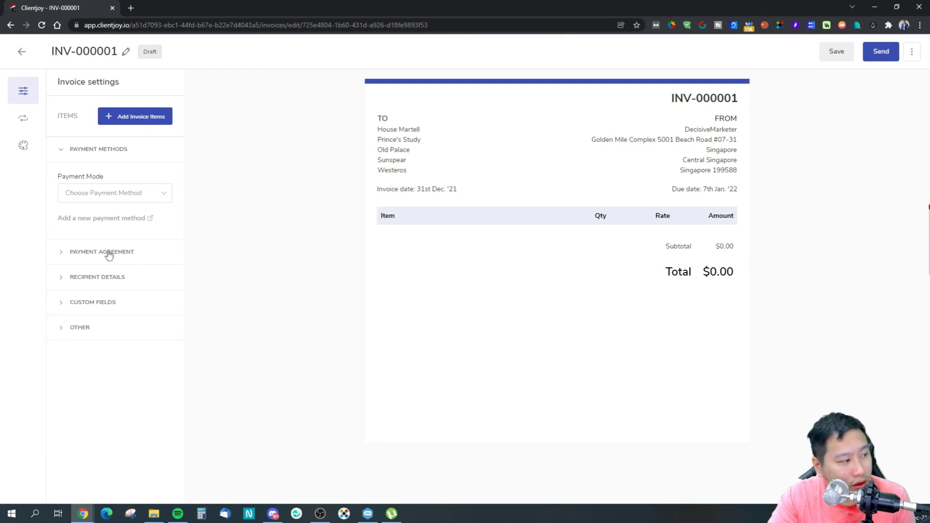
In Payment Agreement, keep One Time Payment as the agreement type.
click(136, 257)
click(114, 297)
click(69, 264)
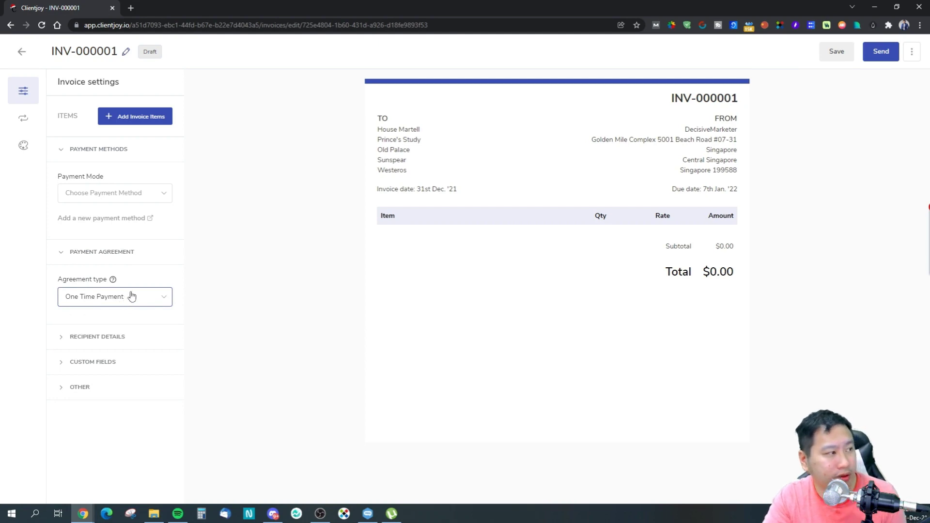
click(110, 251)
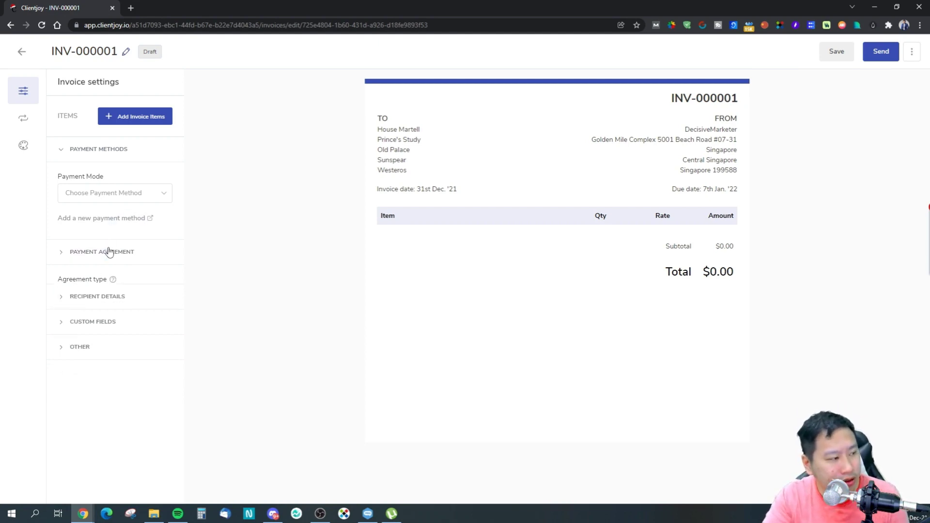
click(131, 251)
click(99, 297)
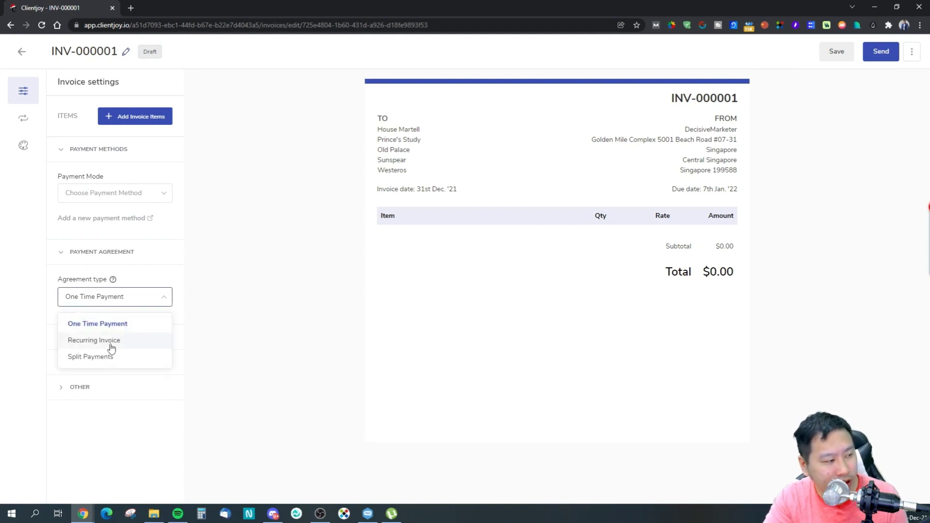
click(181, 288)
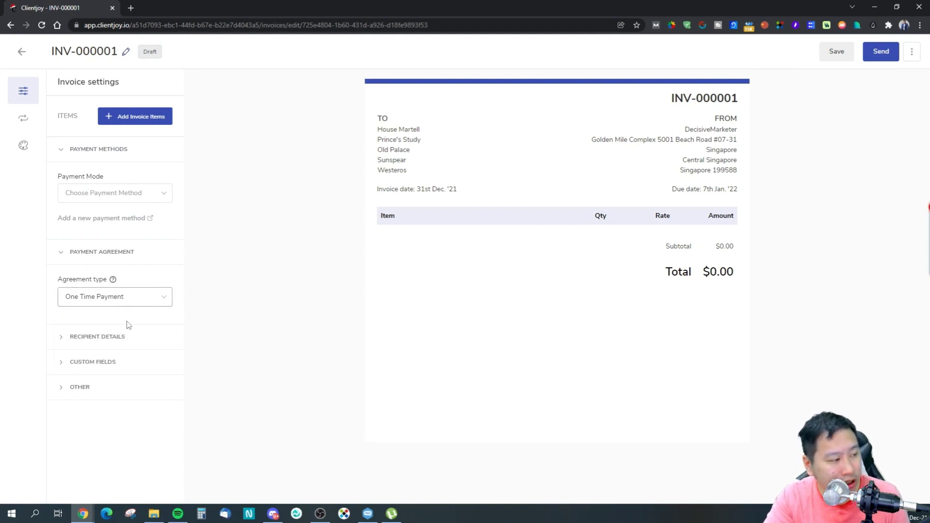
Glance at Recipient Details and reconfirm One Time Payment as the agreement type.
click(112, 337)
click(101, 342)
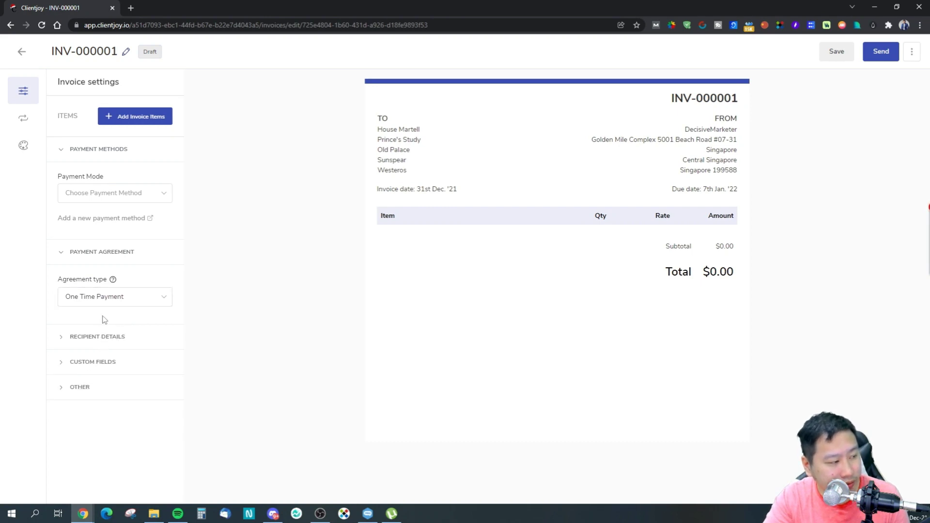
click(103, 298)
click(103, 299)
click(104, 254)
click(103, 279)
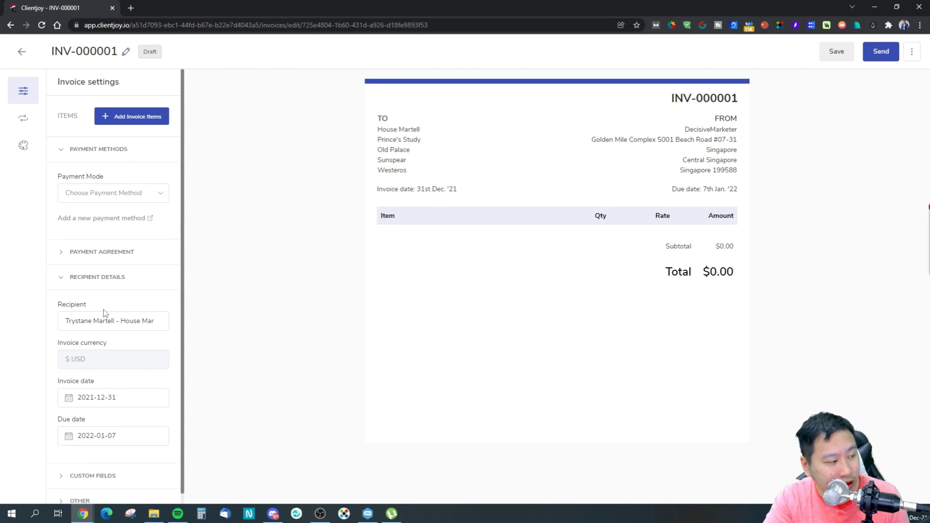
click(97, 284)
click(102, 254)
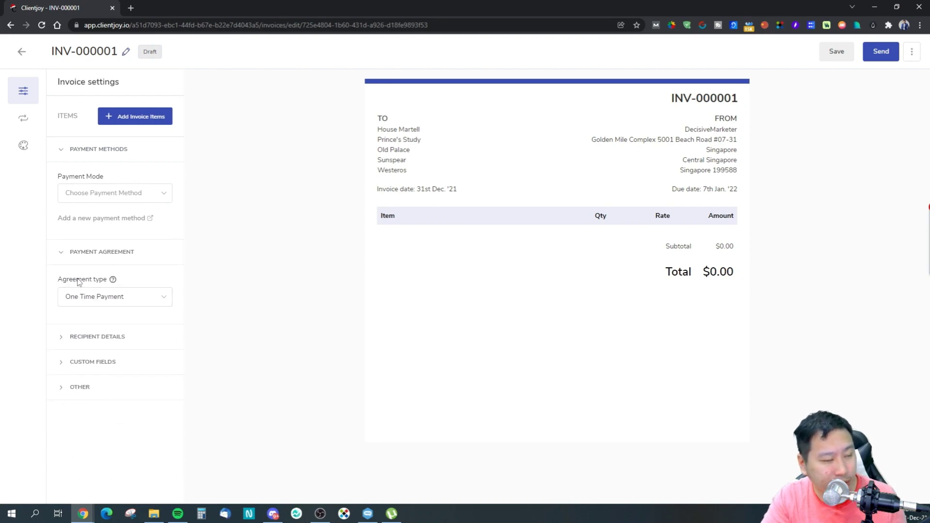
click(92, 297)
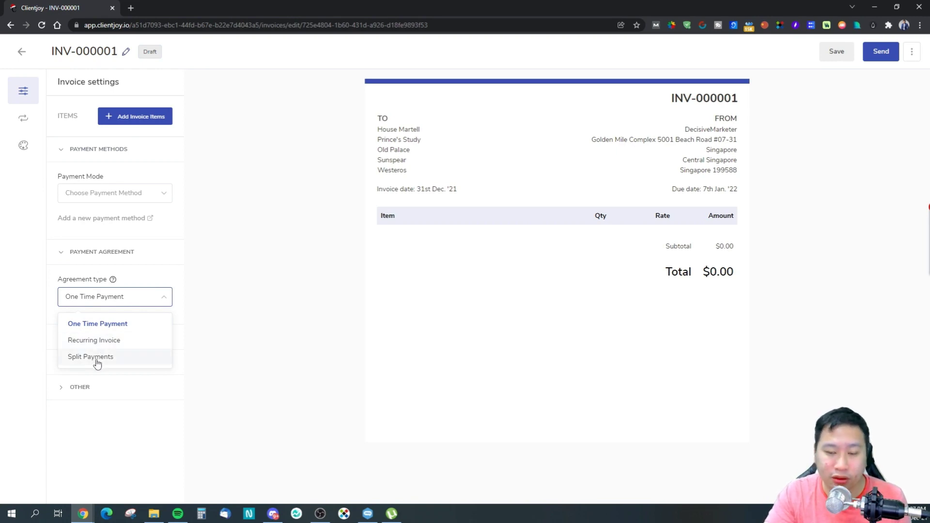
click(112, 300)
Browse Recipient Details and Custom Fields, then open the Terms and conditions editor under Other.
click(91, 339)
scroll(92, 356, down, 2)
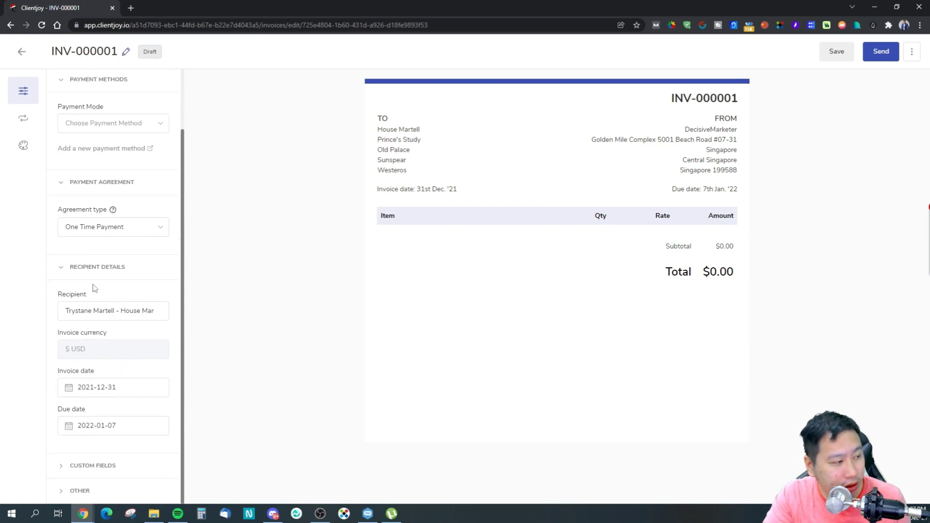
click(97, 271)
click(90, 365)
click(89, 364)
click(83, 389)
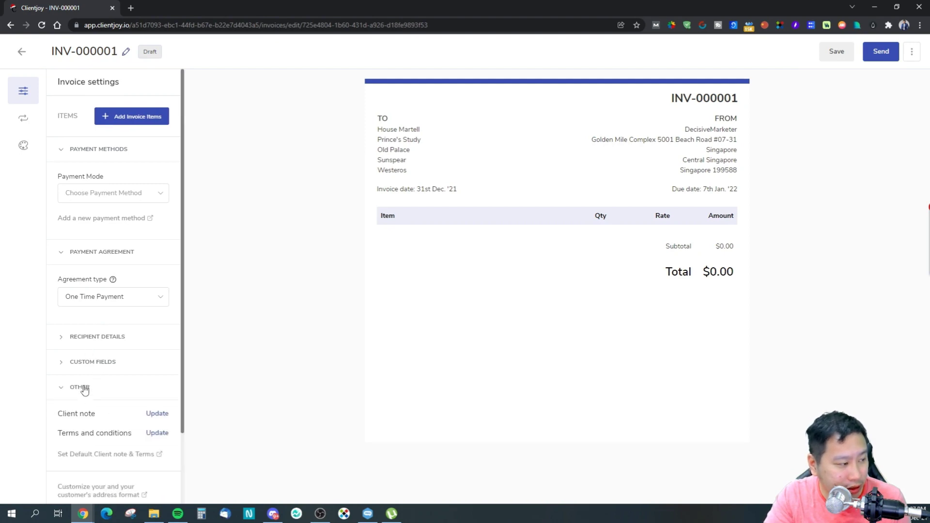
scroll(98, 391, down, 2)
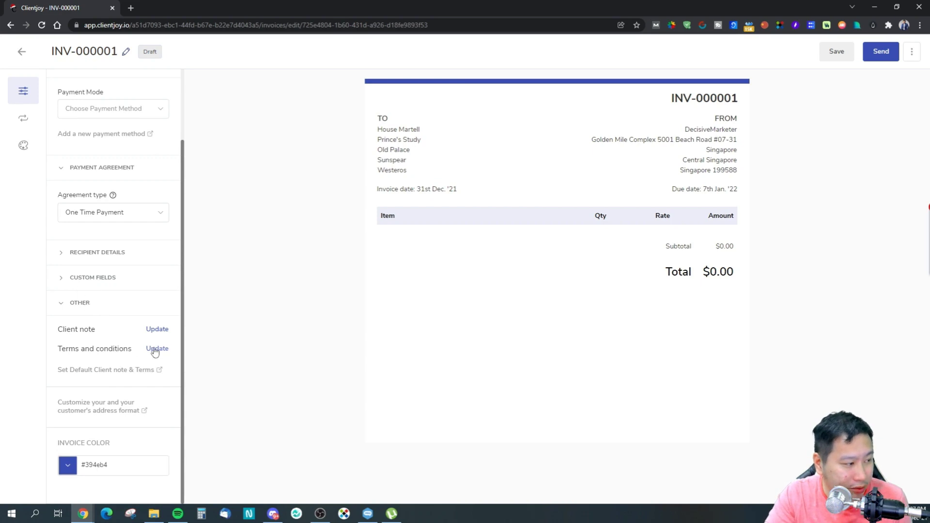
click(155, 351)
Enter 'test' as the invoice's terms and conditions and save it.
click(659, 145)
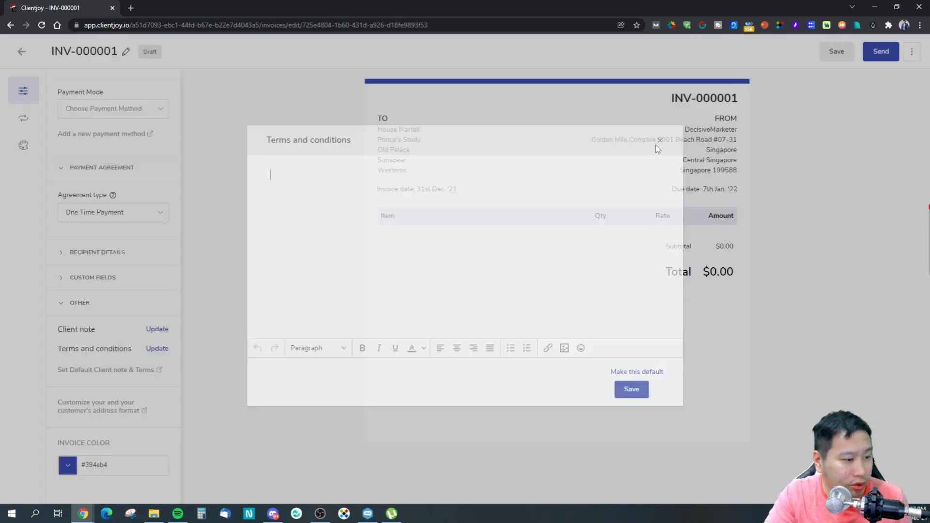
click(162, 350)
click(321, 222)
text(test)
click(631, 393)
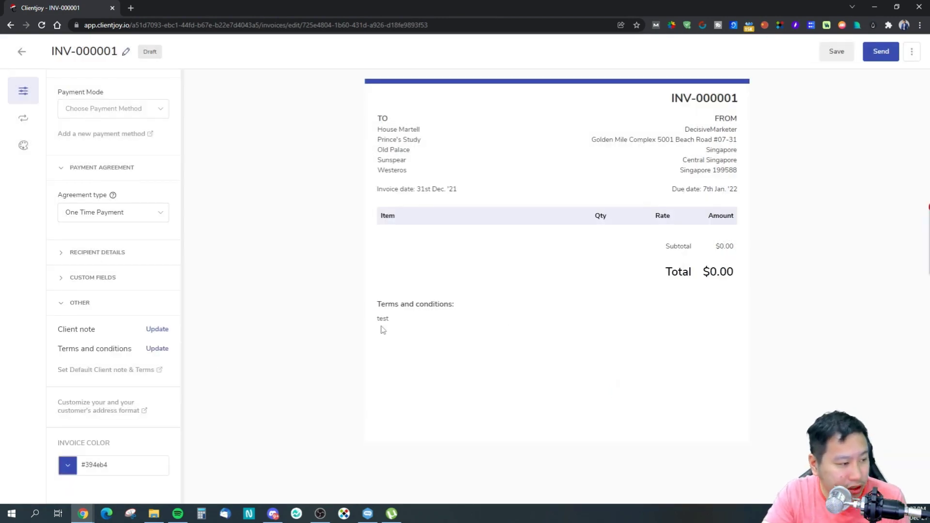
scroll(65, 396, up, 2)
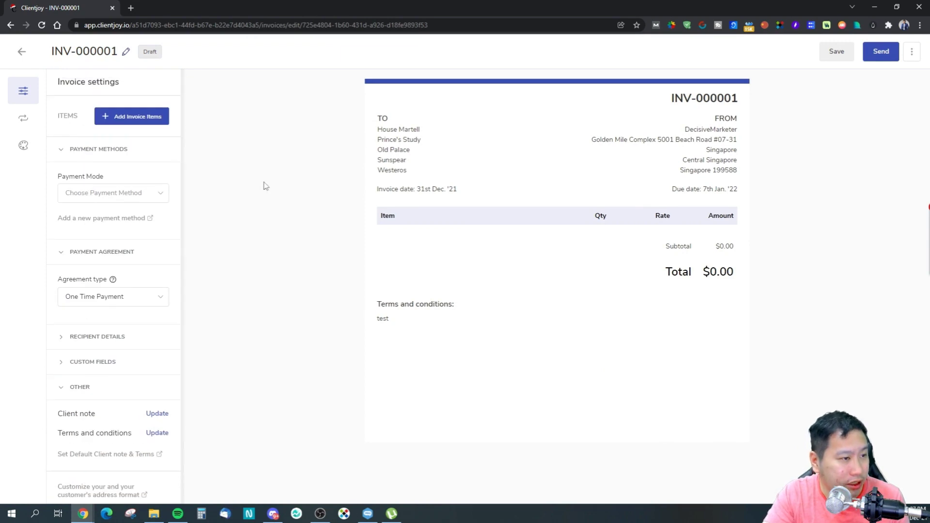
Preview the Compact and Neat templates, settle on Default, and show the customer default details.
click(22, 149)
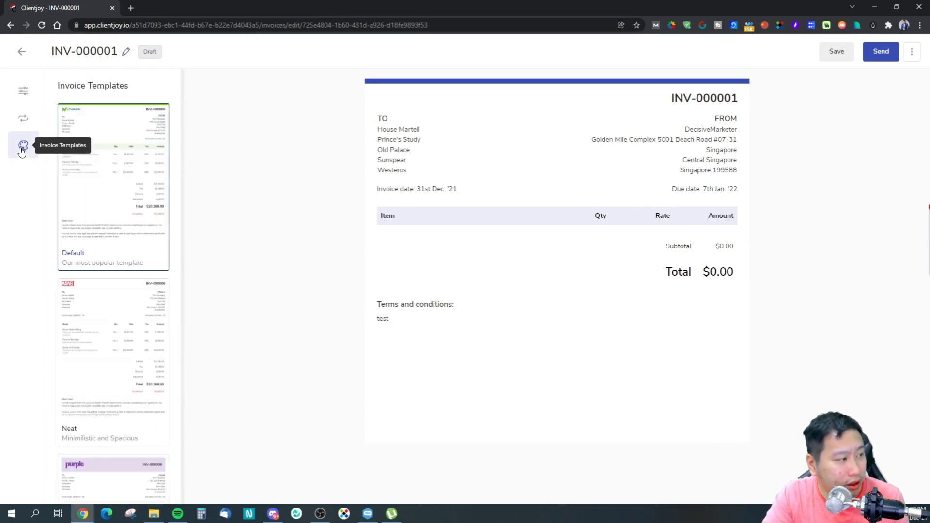
scroll(114, 235, down, 5)
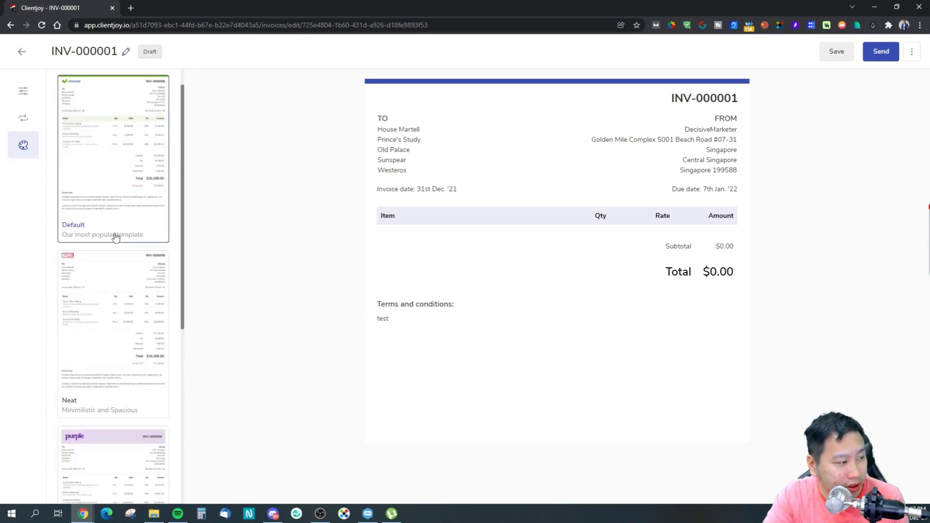
scroll(115, 237, down, 2)
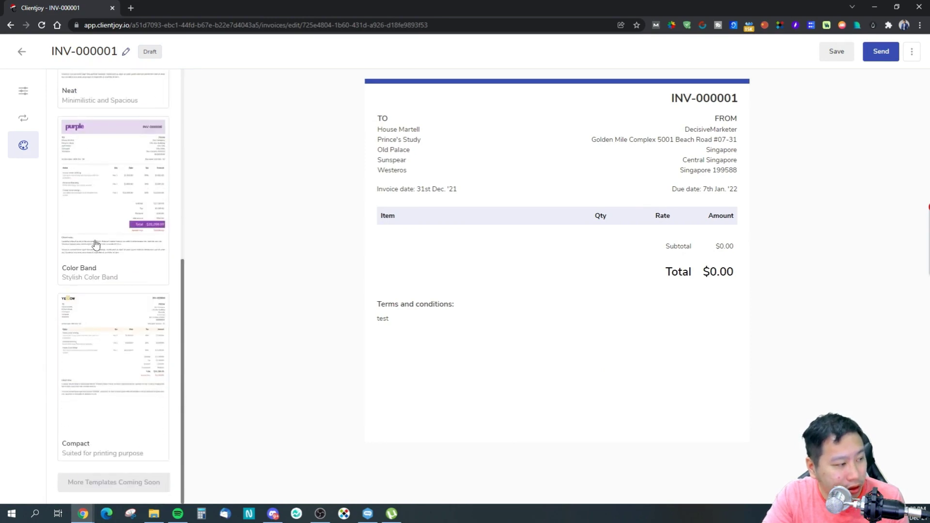
click(113, 347)
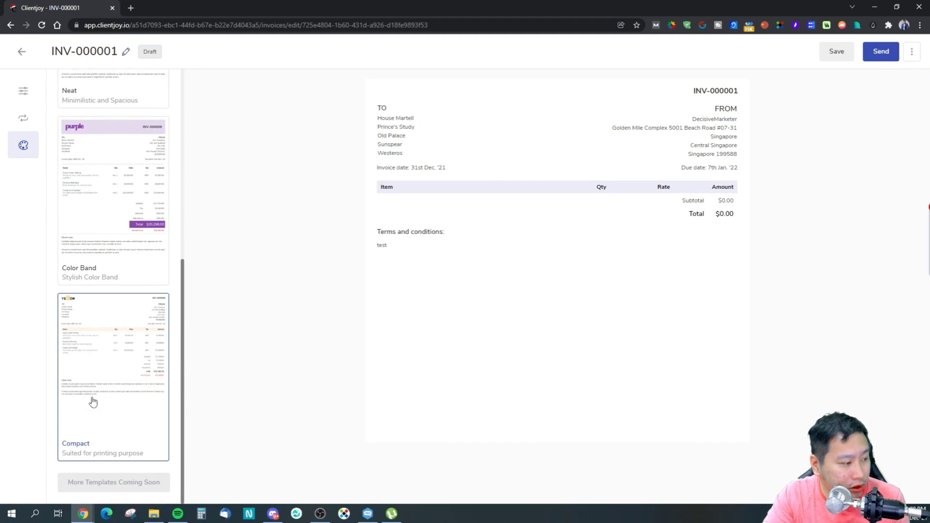
scroll(93, 402, up, 7)
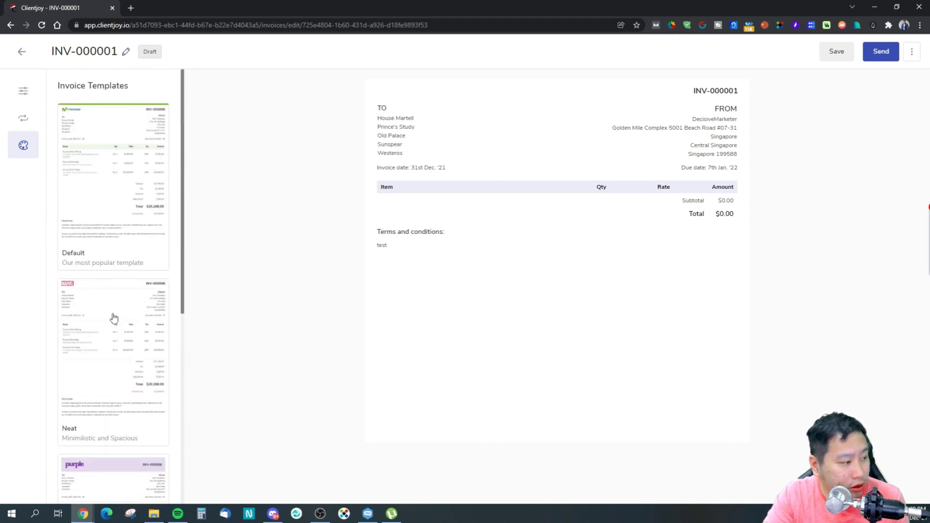
click(114, 318)
click(121, 204)
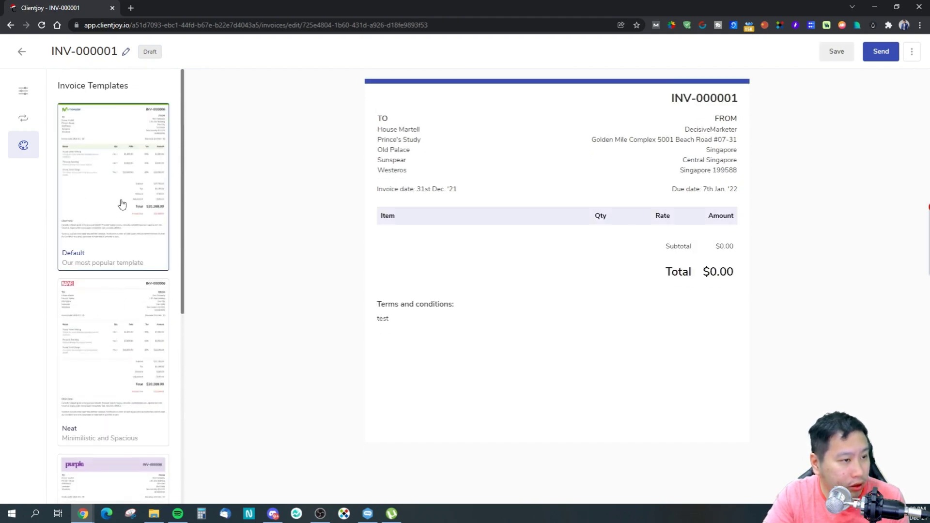
click(119, 333)
click(130, 220)
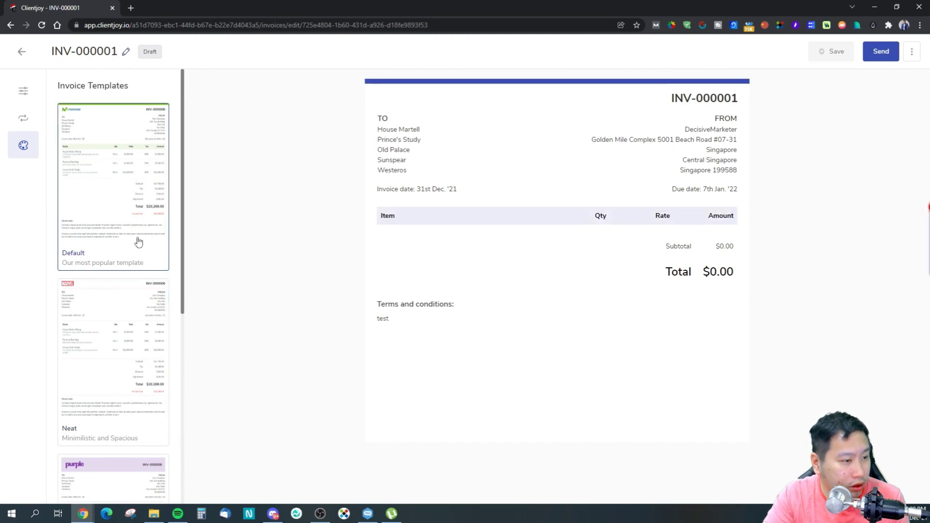
click(23, 124)
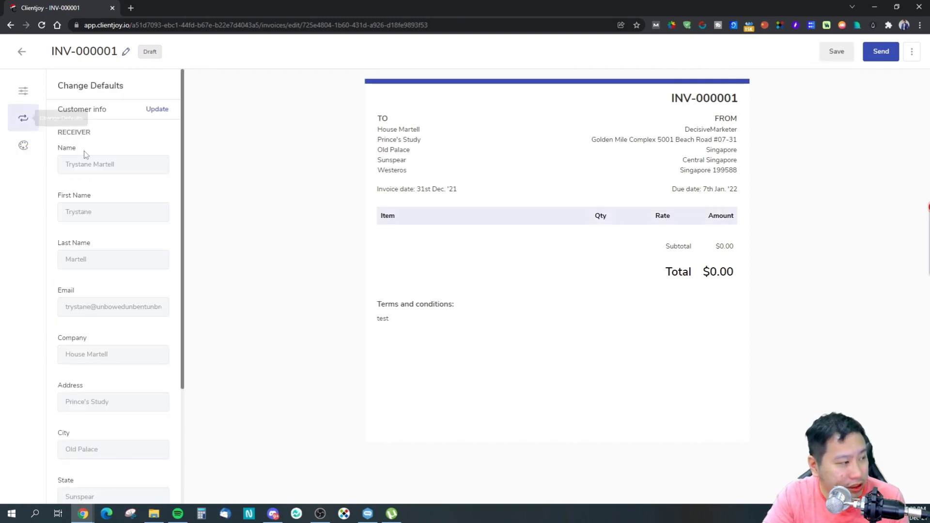
Return to the Invoices list and open the Items catalog from the sidebar.
click(23, 51)
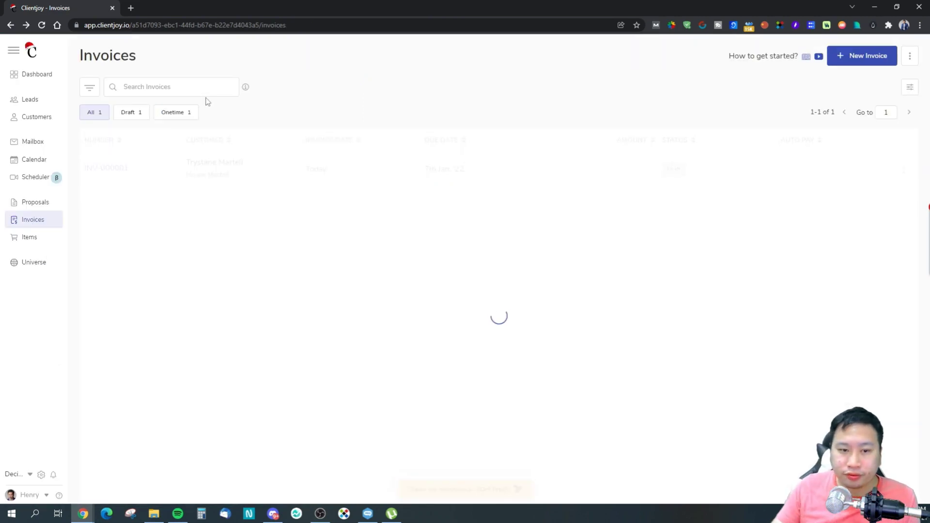
click(10, 245)
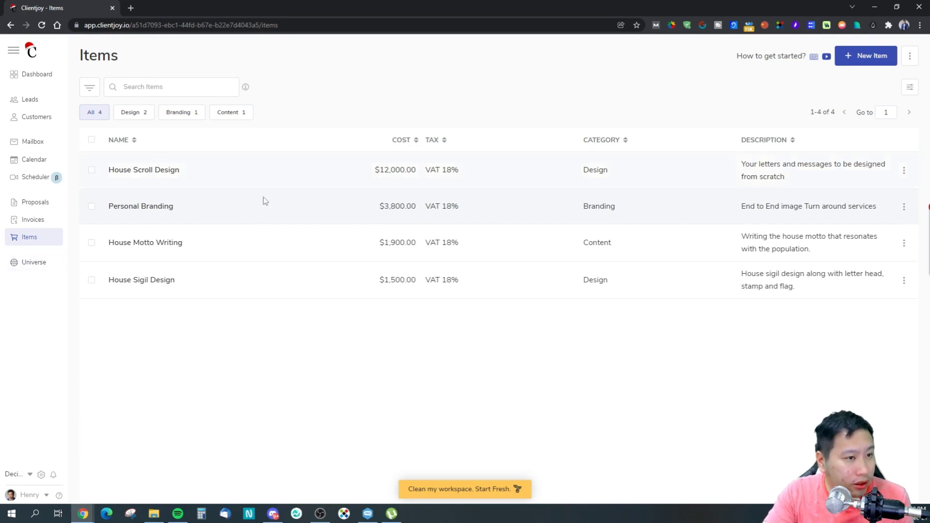
Open a New Item form and inspect its name, description, units, category, tax and currency fields.
click(866, 56)
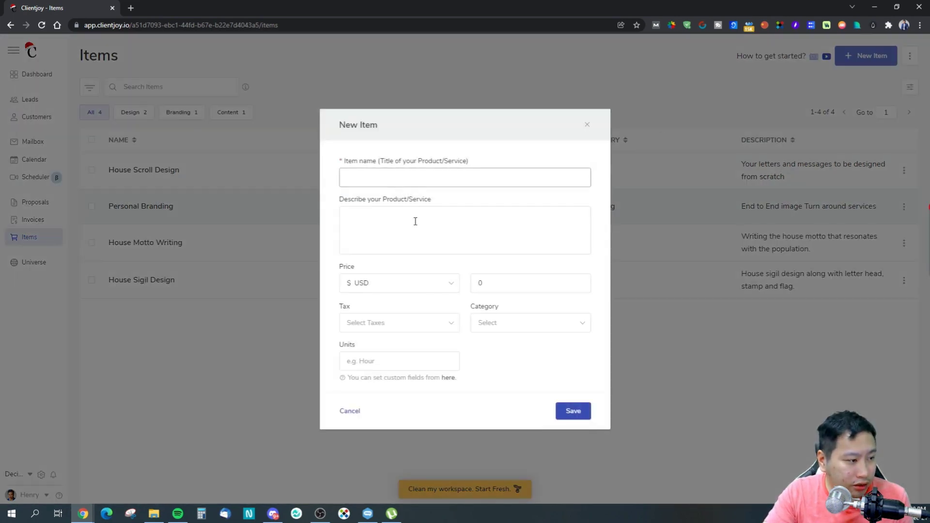
click(402, 183)
click(380, 215)
click(380, 360)
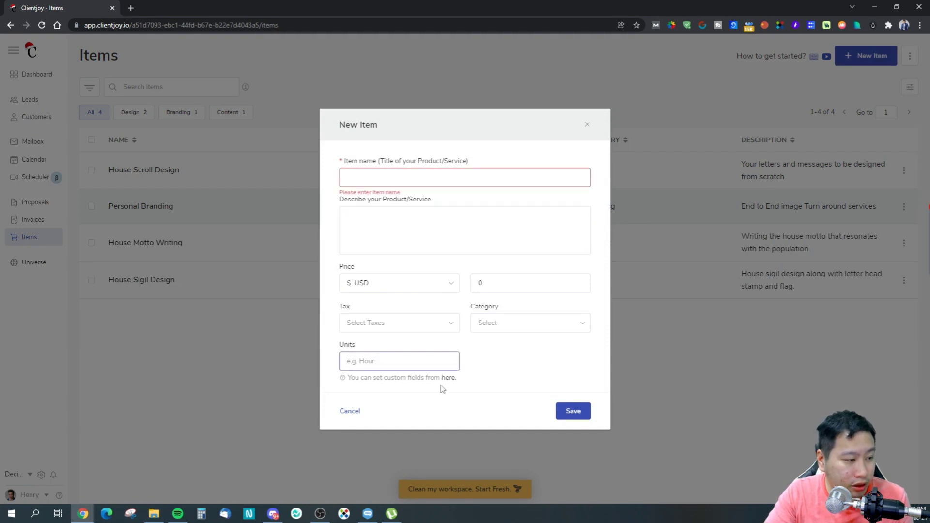
click(482, 322)
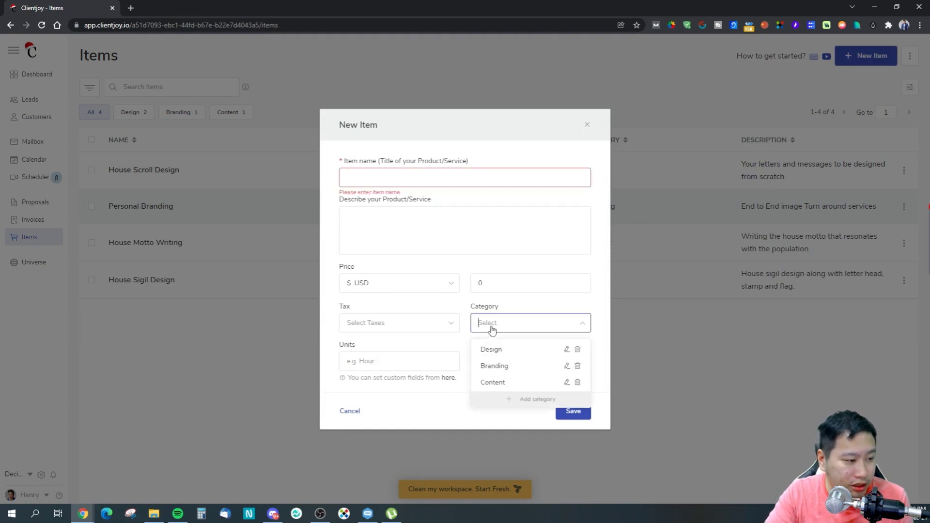
click(387, 301)
click(366, 318)
click(426, 145)
click(421, 283)
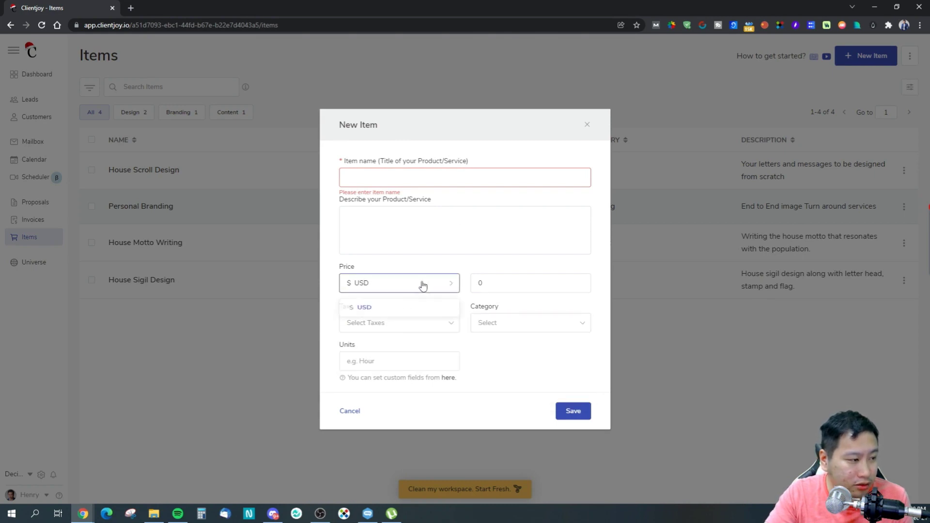
Close the new-item form unsaved, visit Universe, then go to the Dashboard.
click(586, 127)
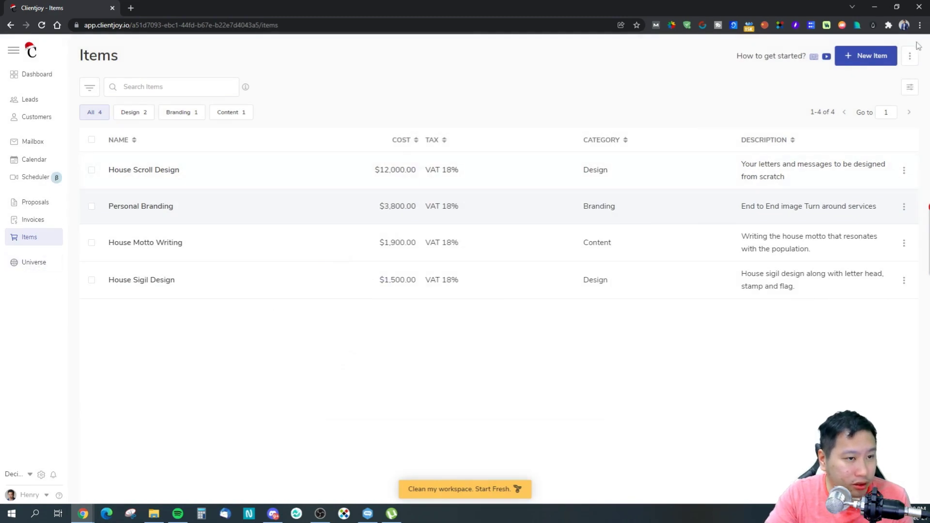
click(26, 264)
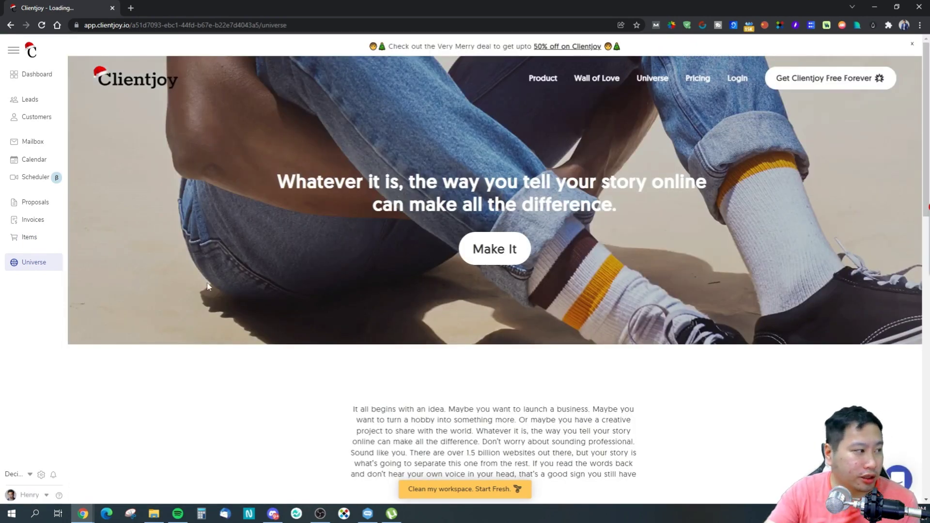
click(39, 77)
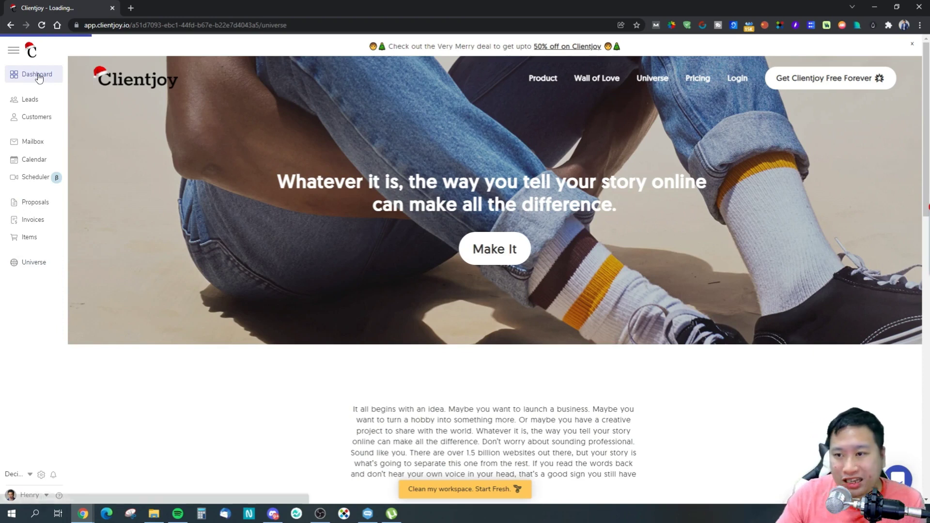